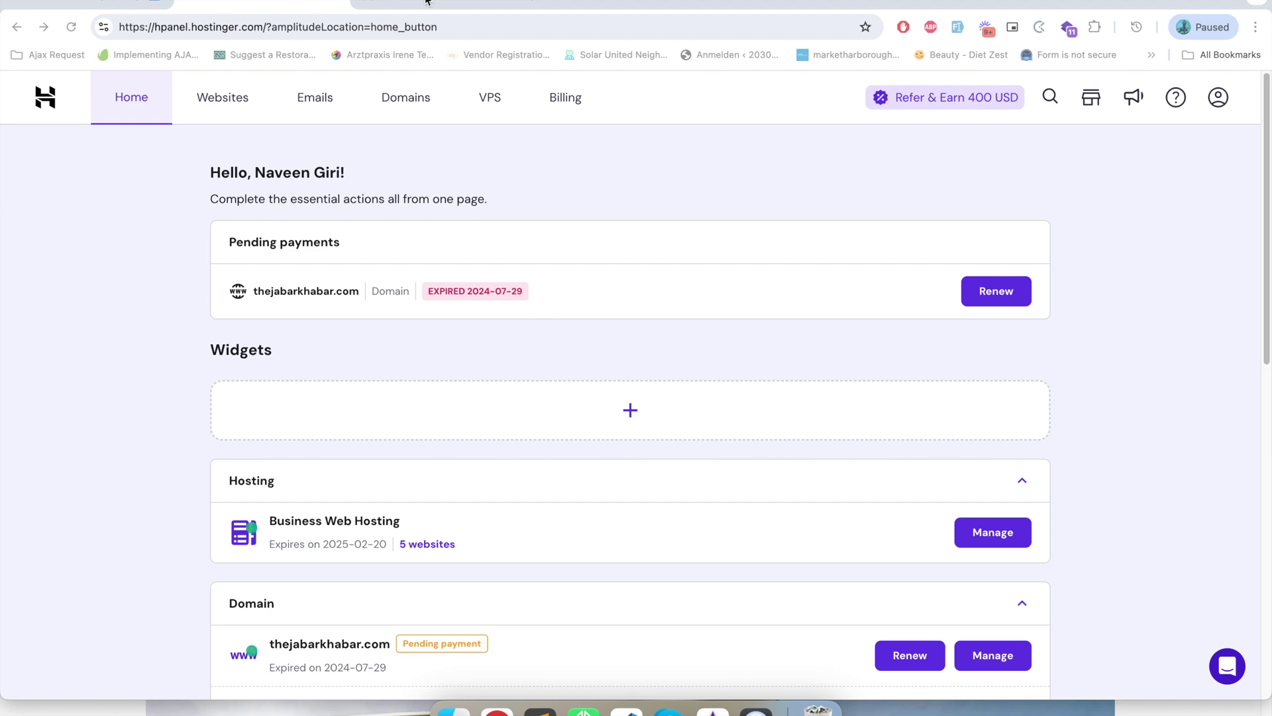
- Browse the Single, Premium, Business and Cloud startup plan prices on the Hostinger pricing page
scroll(425, 431, "down", 9)
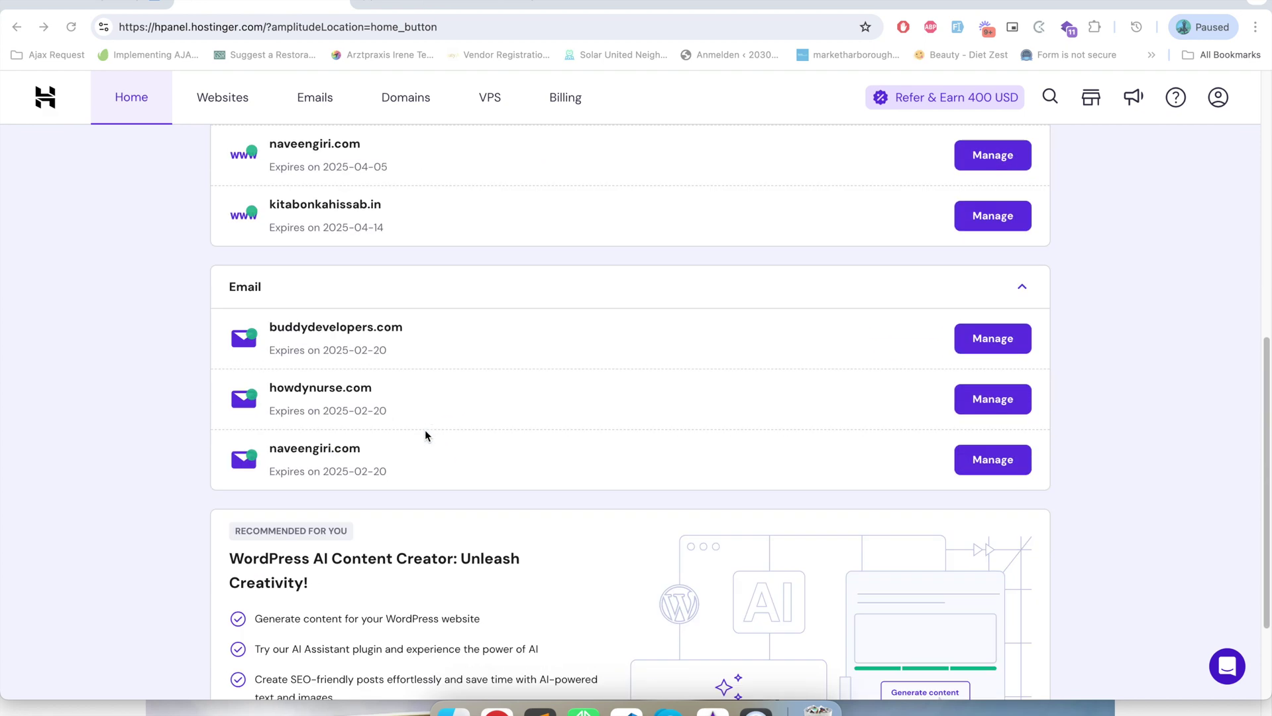
scroll(426, 436, "up", 9)
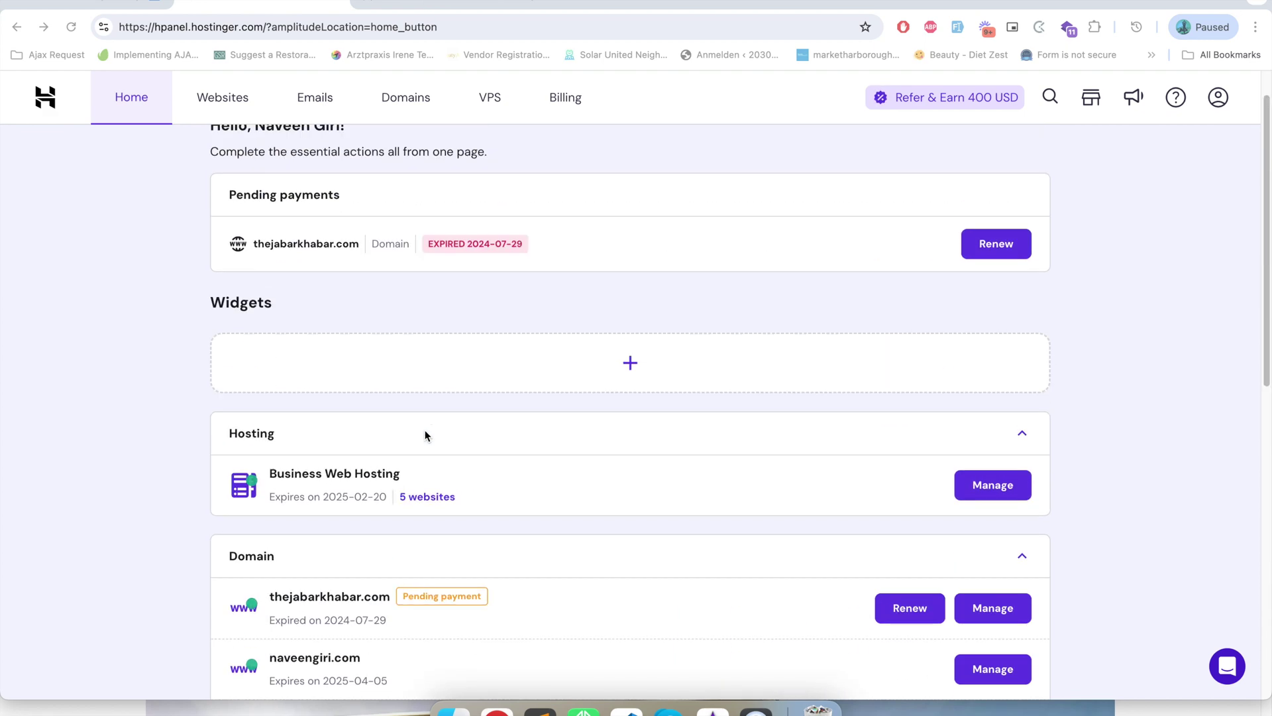
key("ctrl+Tab")
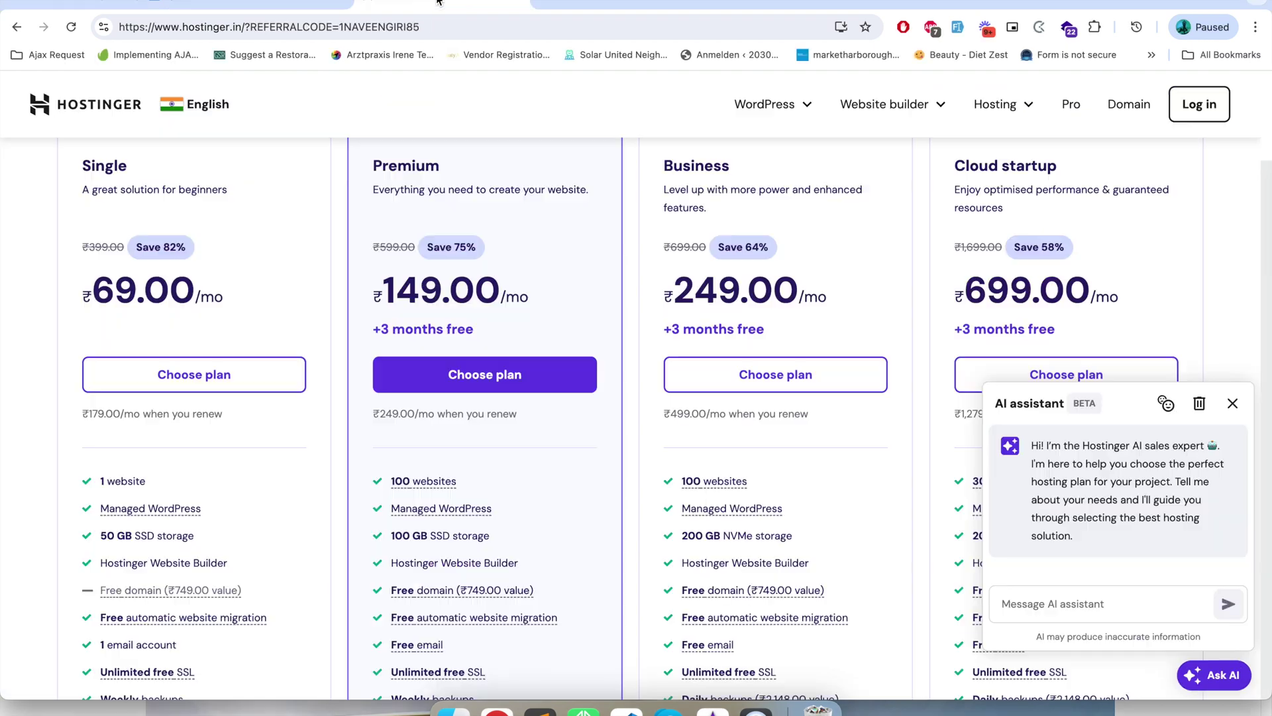
scroll(363, 233, "down", 5)
scroll(397, 284, "up", 9)
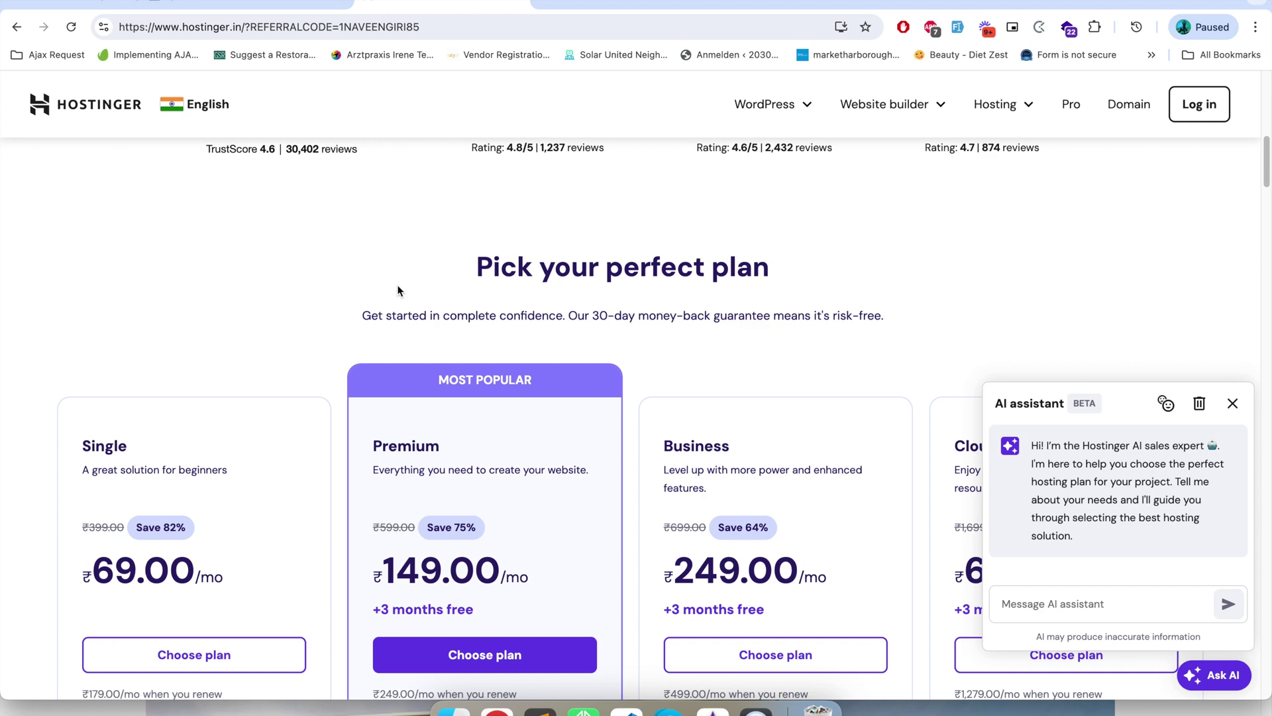
scroll(397, 290, "down", 7)
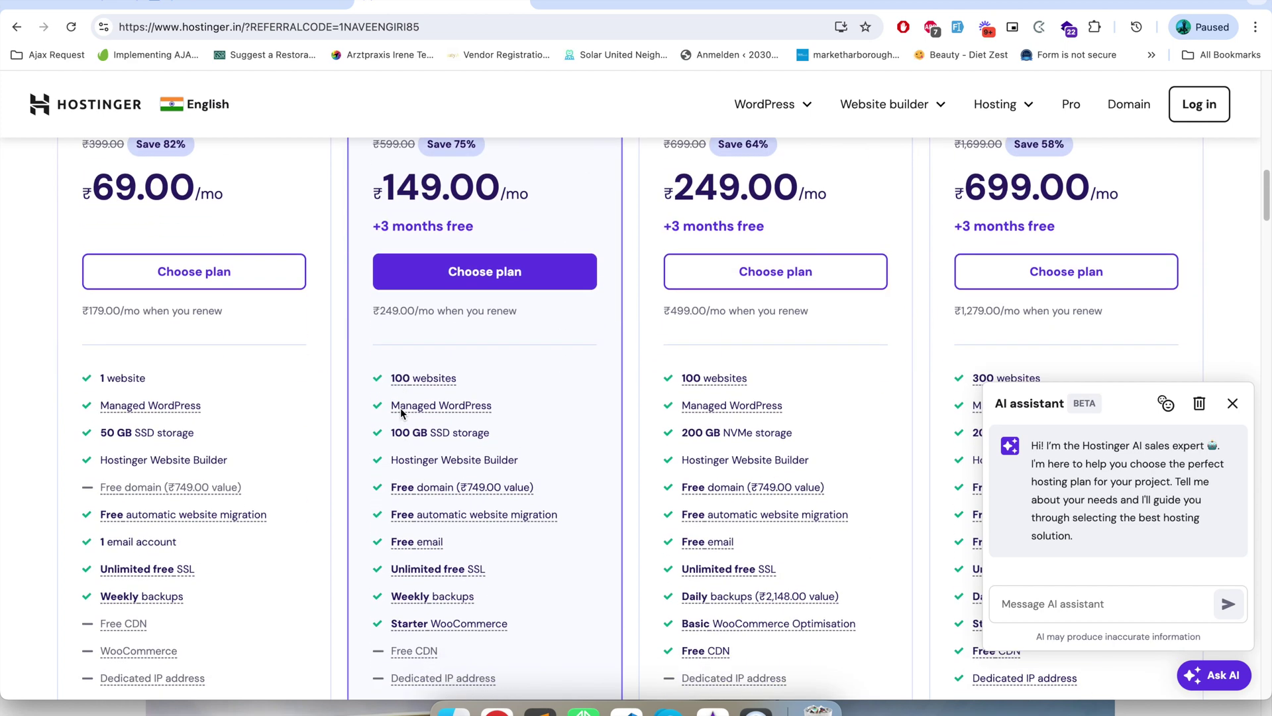
scroll(400, 412, "up", 4)
scroll(464, 483, "down", 2)
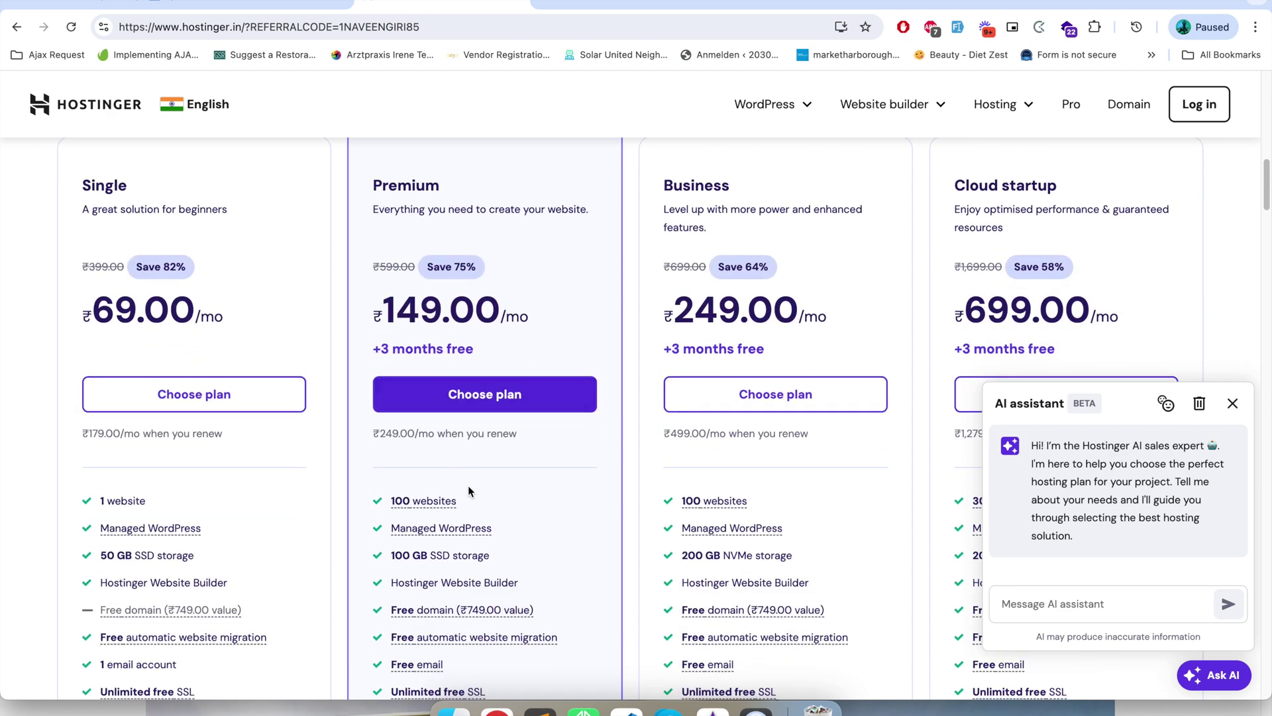
scroll(319, 368, "up", 2)
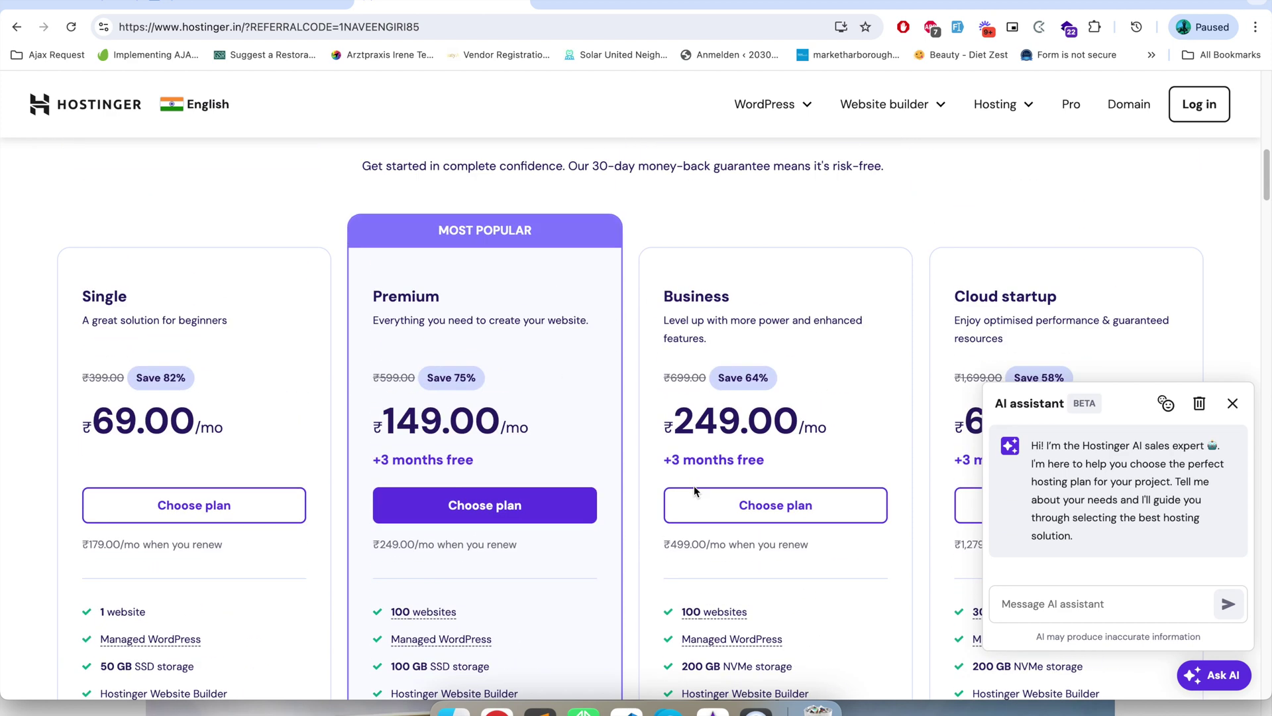
- Highlight REFERRALCODE in the pricing page address, then return to the hPanel home dashboard
double_click(270, 26)
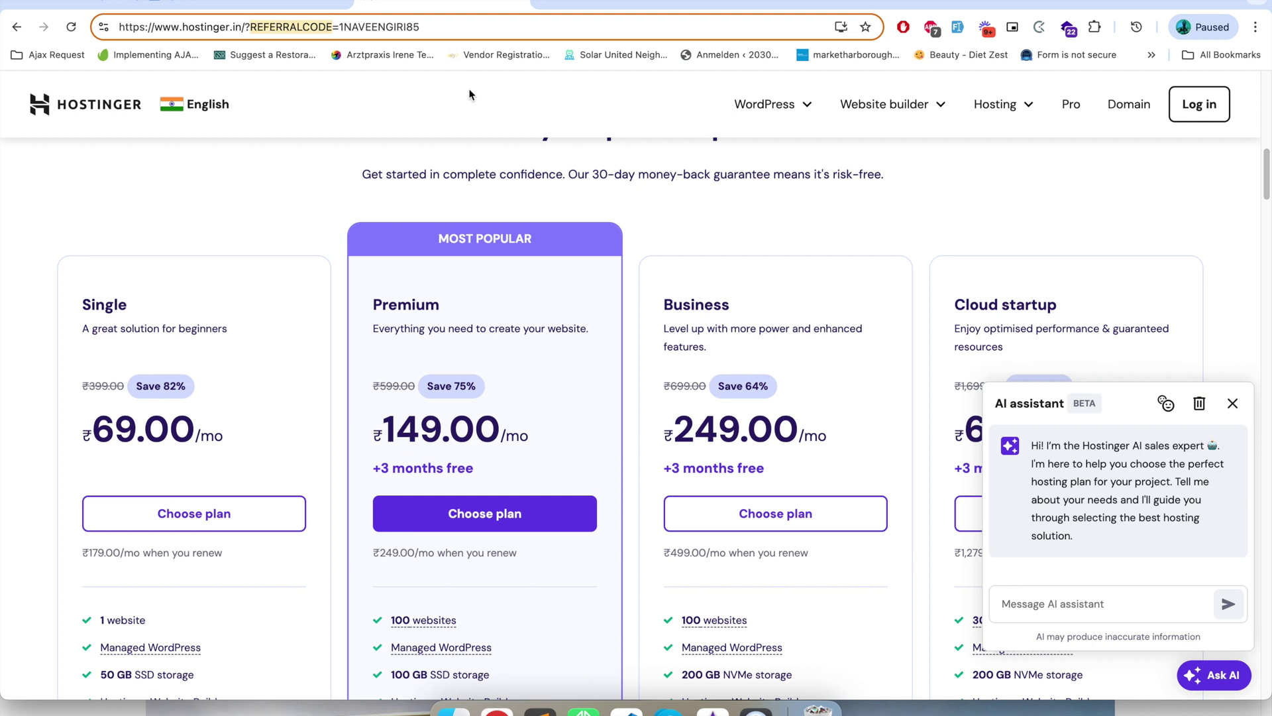
scroll(494, 300, "down", 1)
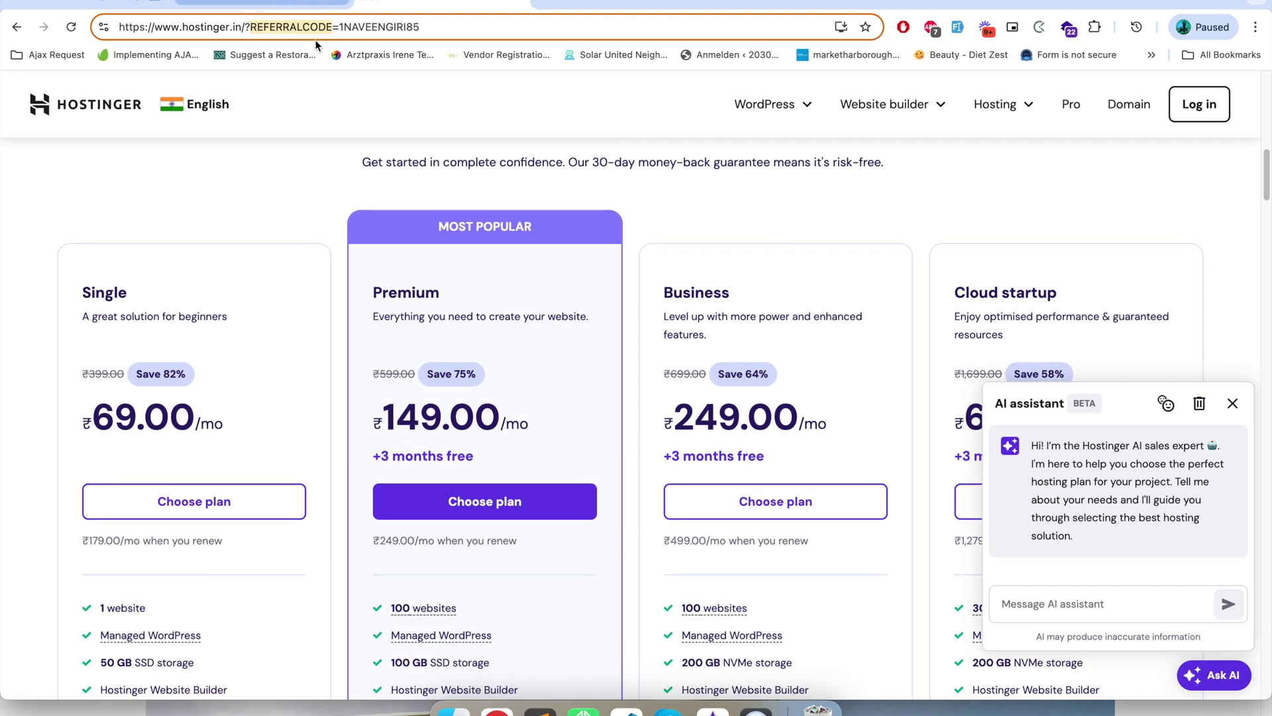
scroll(399, 149, "up", 5)
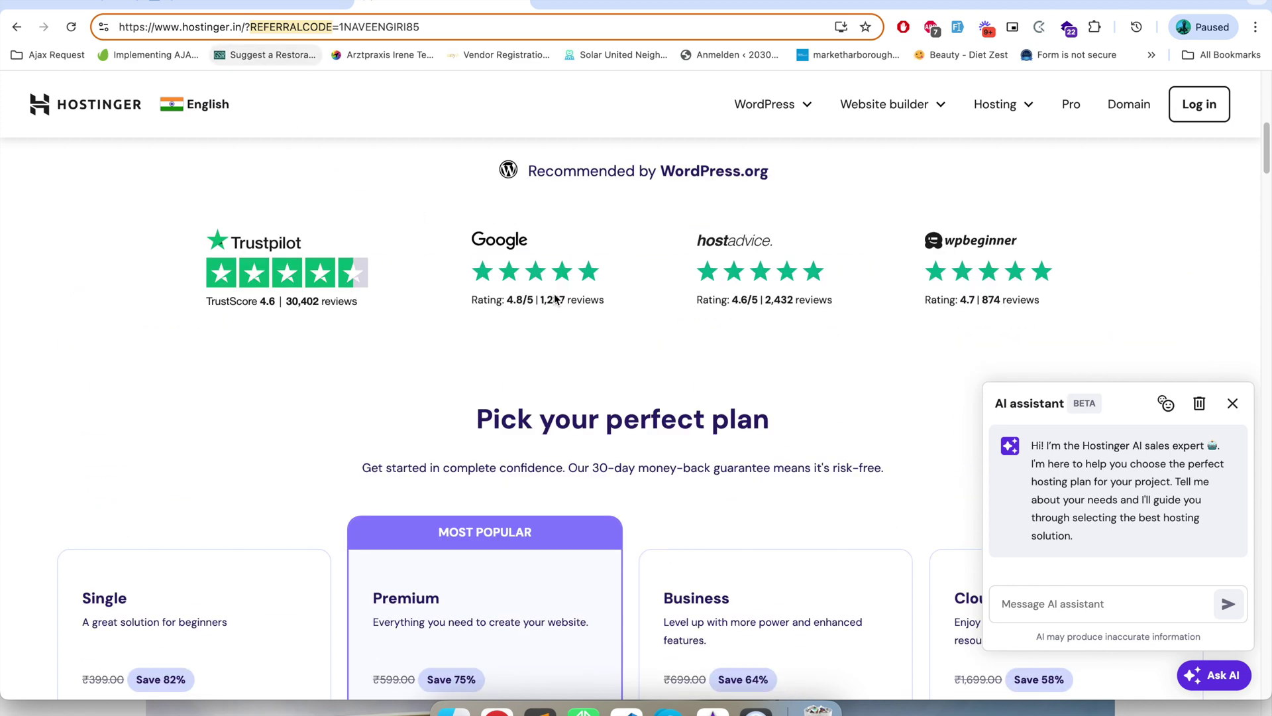
scroll(556, 299, "down", 12)
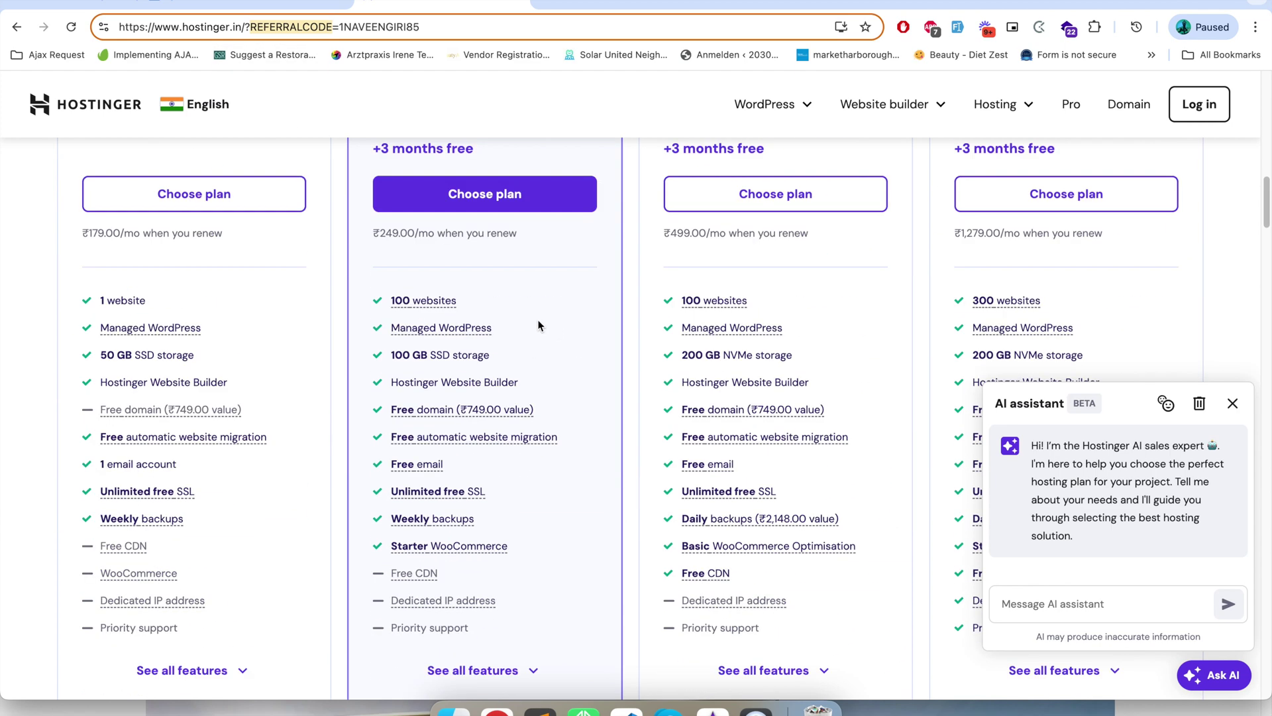
left_click(307, 3)
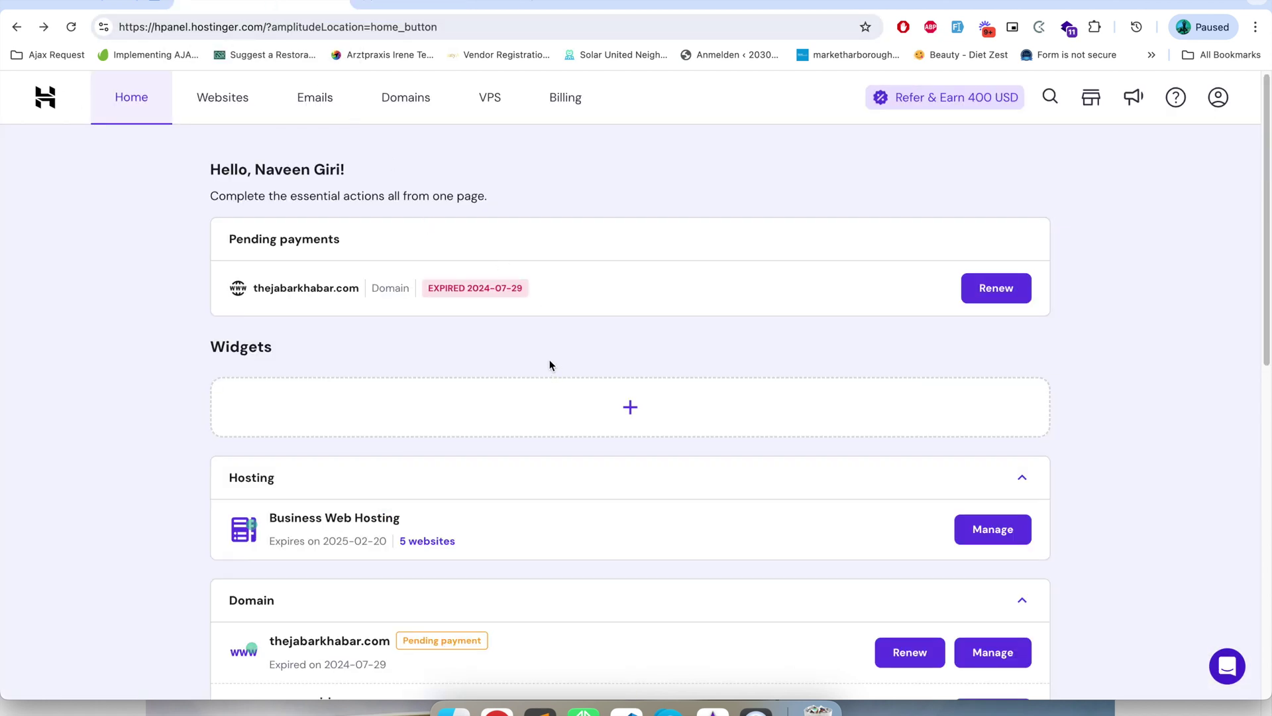
- Search Domains for a new domain named xbookstores.com to check its availability
scroll(549, 365, "down", 1)
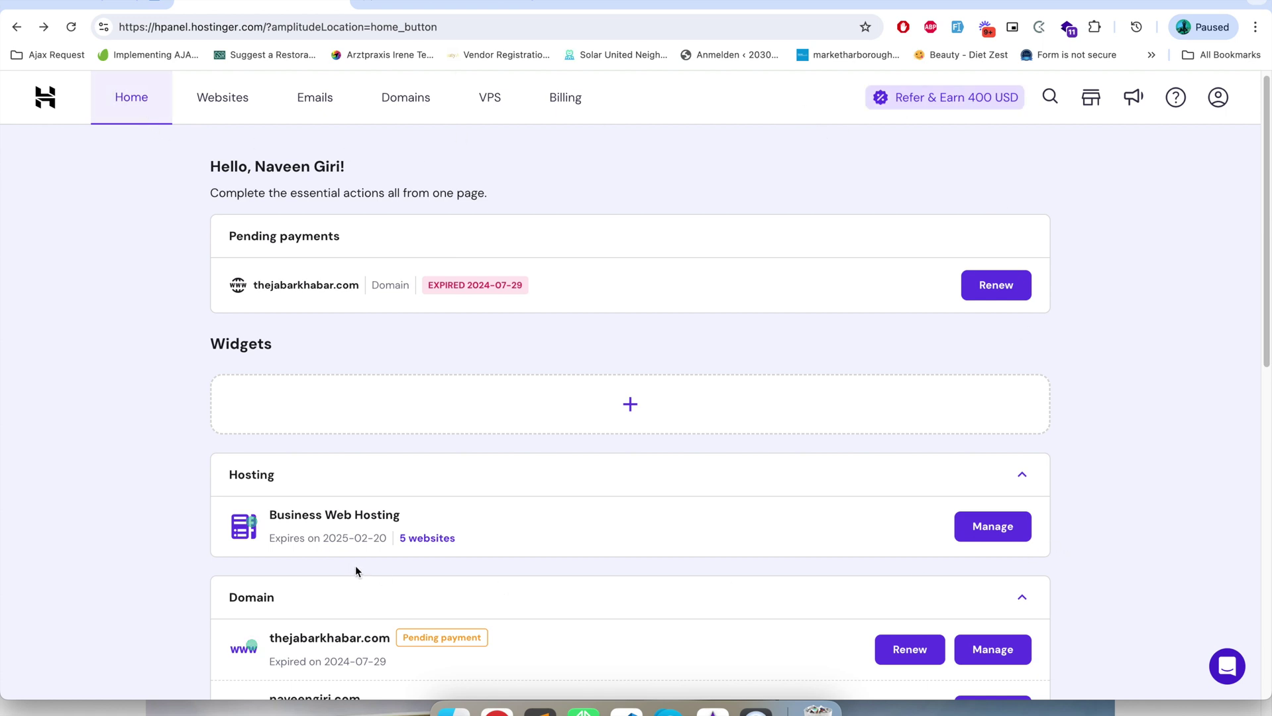
left_click(404, 102)
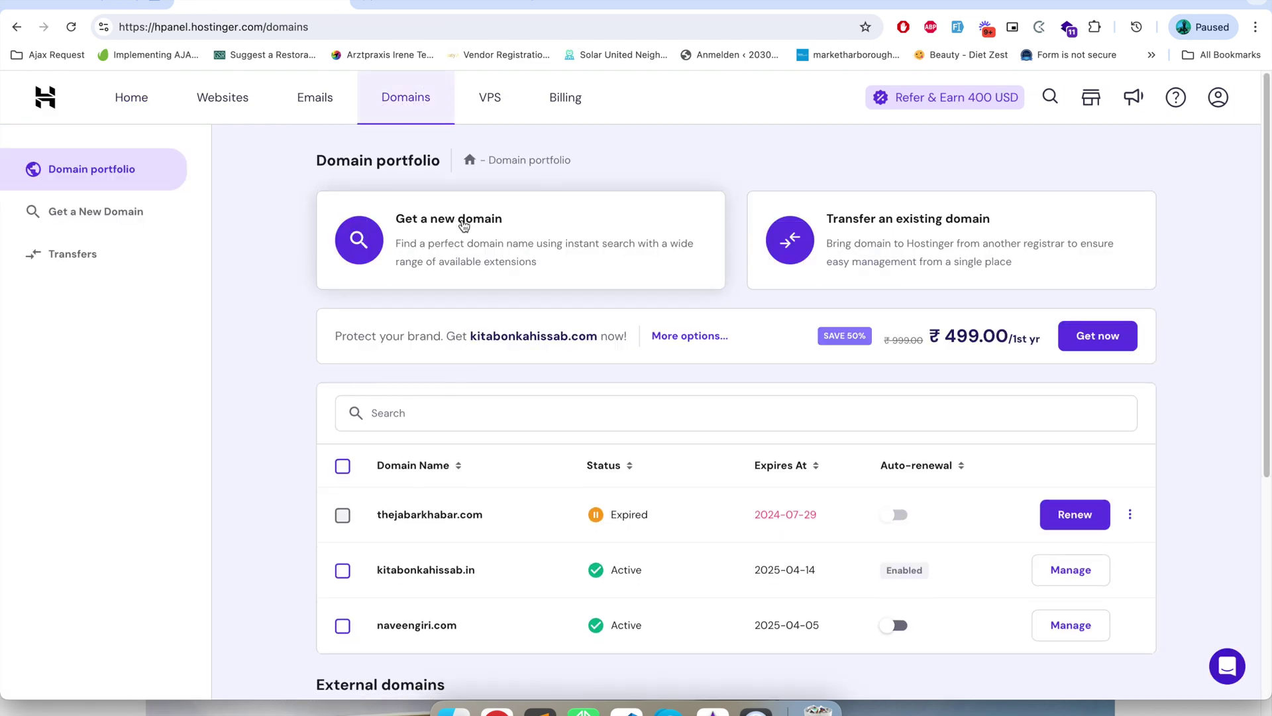
left_click(464, 226)
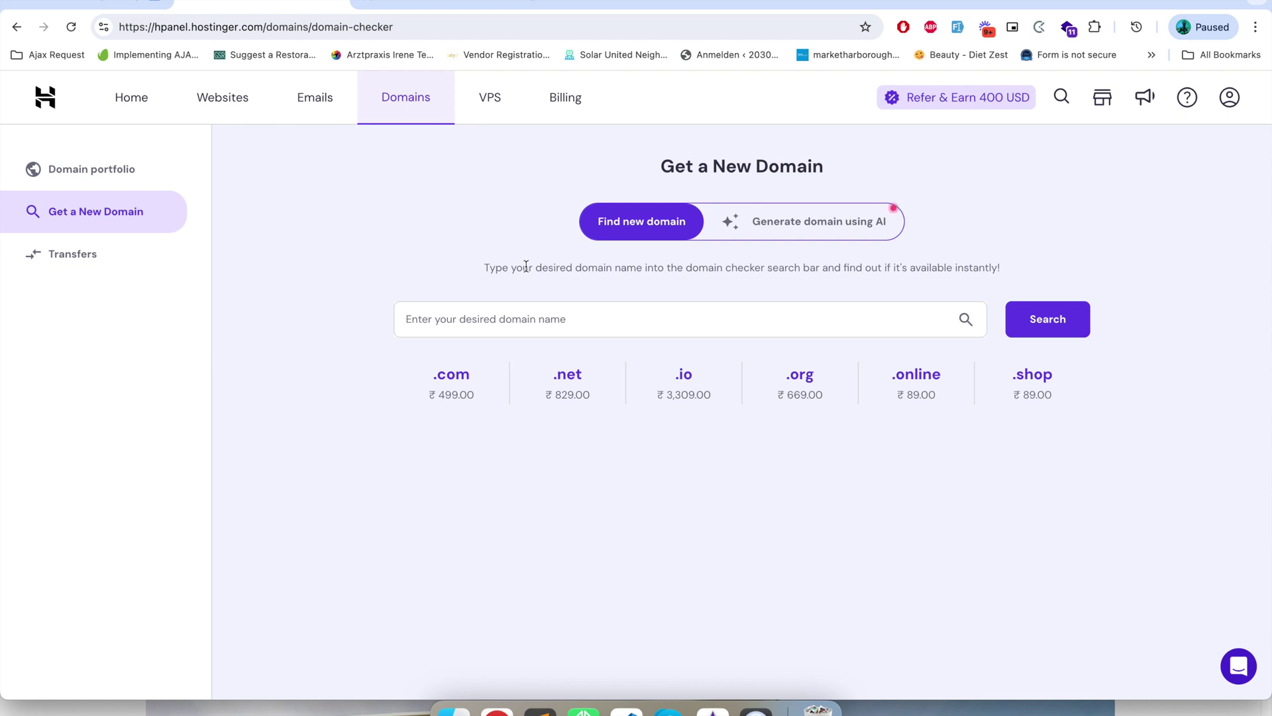
left_click(556, 319)
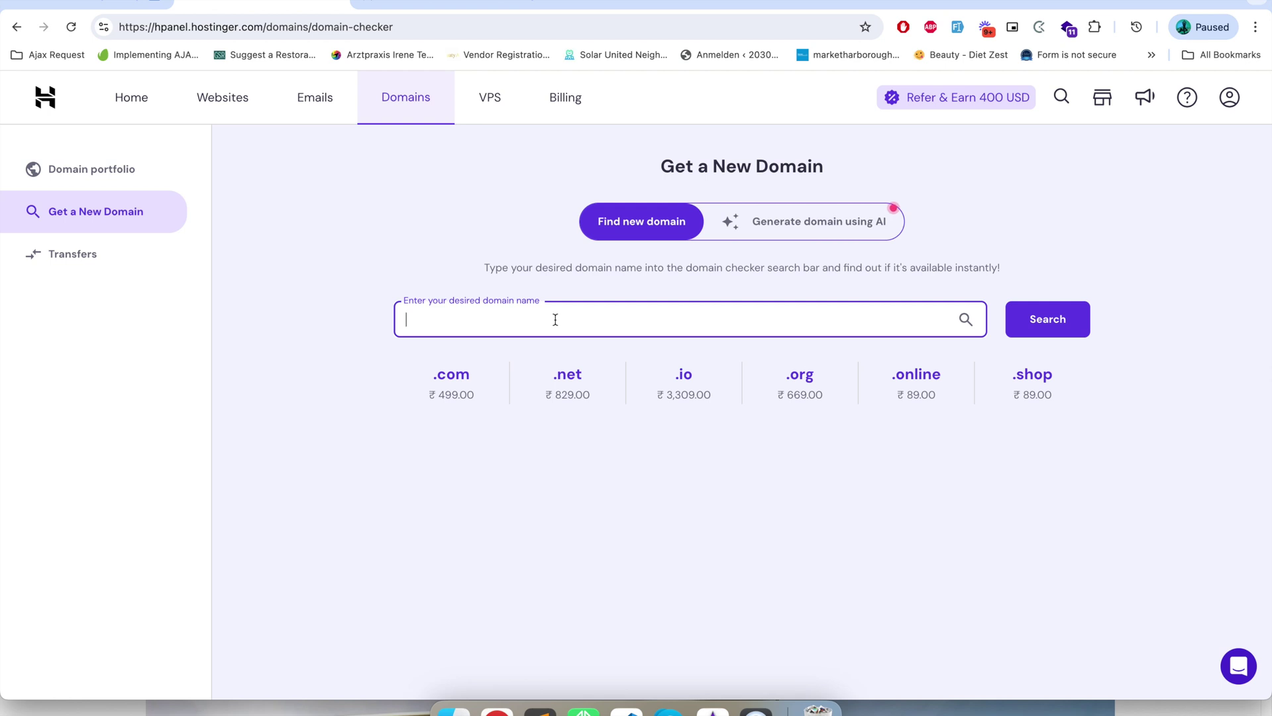
type("bookstores")
left_click(407, 319)
type("x")
left_click(654, 319)
type(".com")
key("Return")
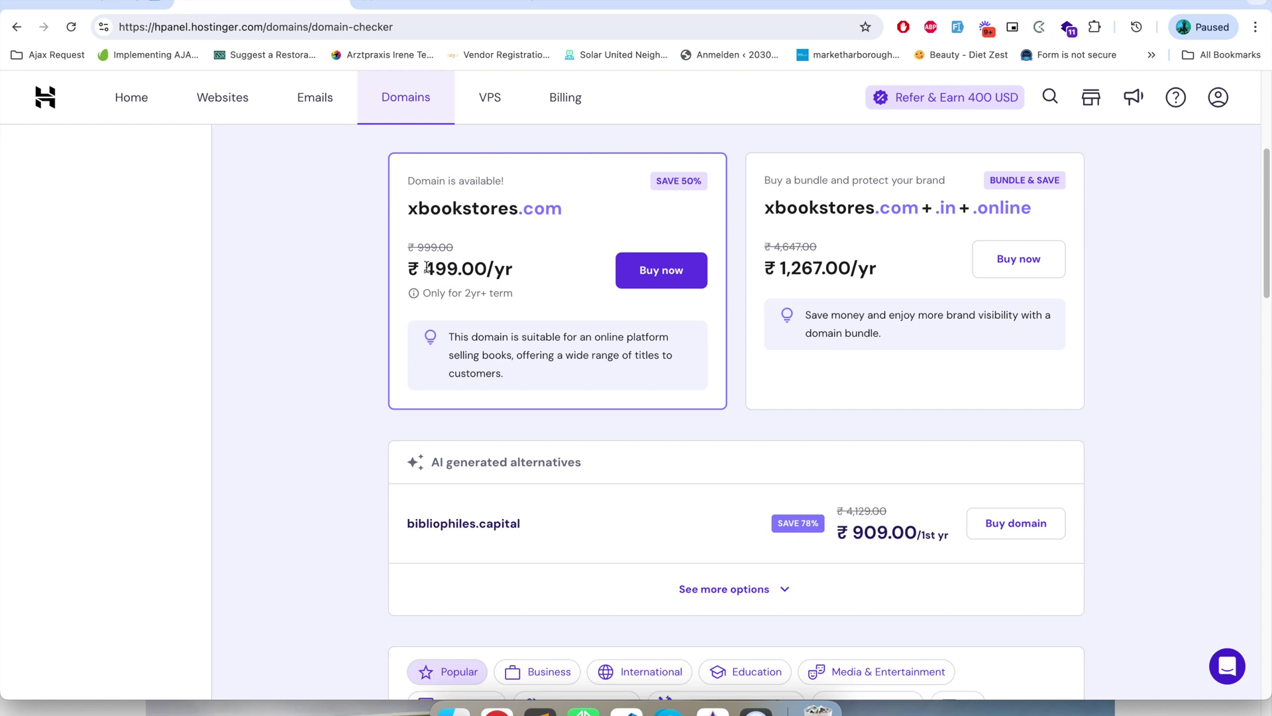
- Highlight the ₹499.00/yr domain price and the 1,267.00/yr .com bundle price
left_click_drag(424, 268, 515, 270)
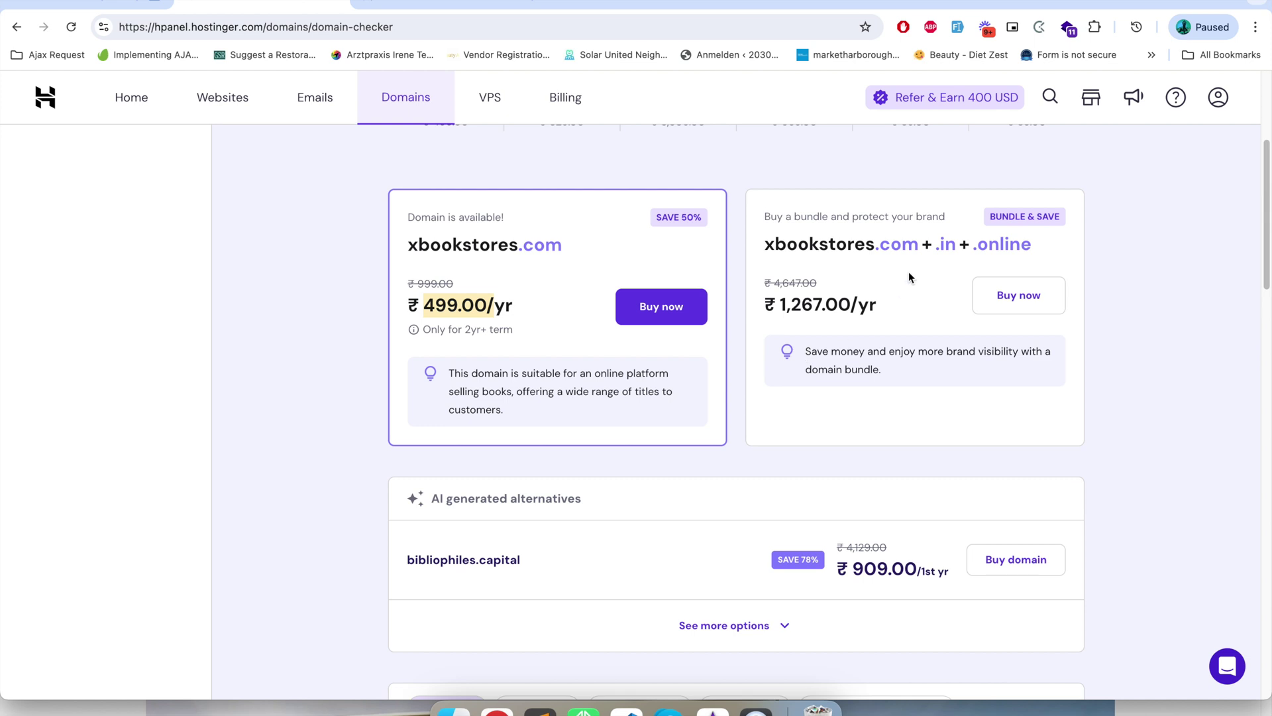
double_click(908, 244)
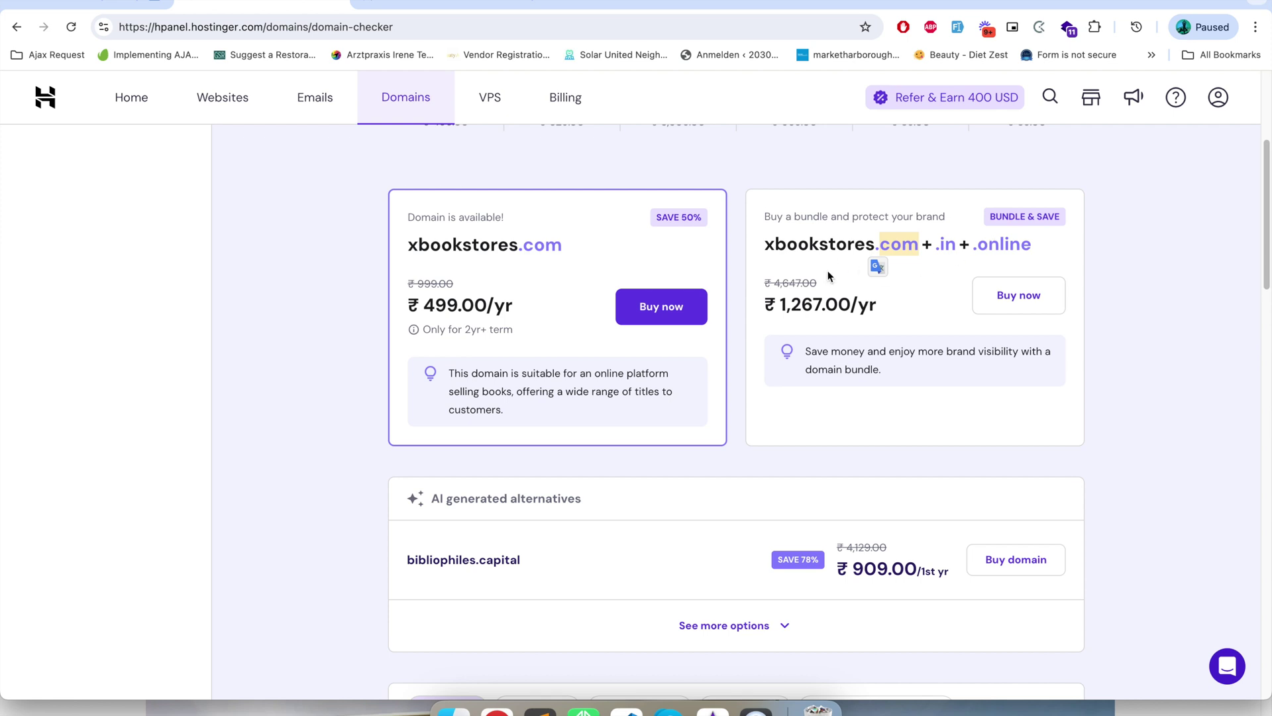
left_click_drag(779, 303, 851, 303)
scroll(779, 375, "up", 2)
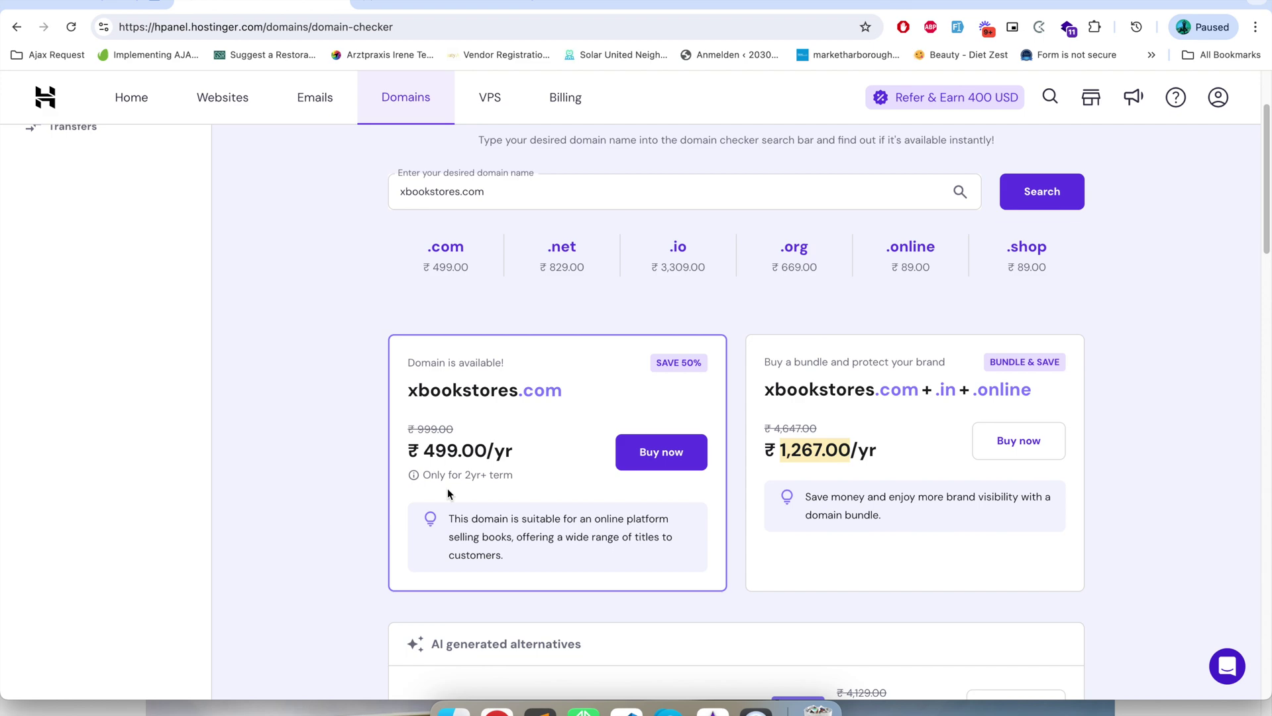
scroll(448, 519, "up", 2)
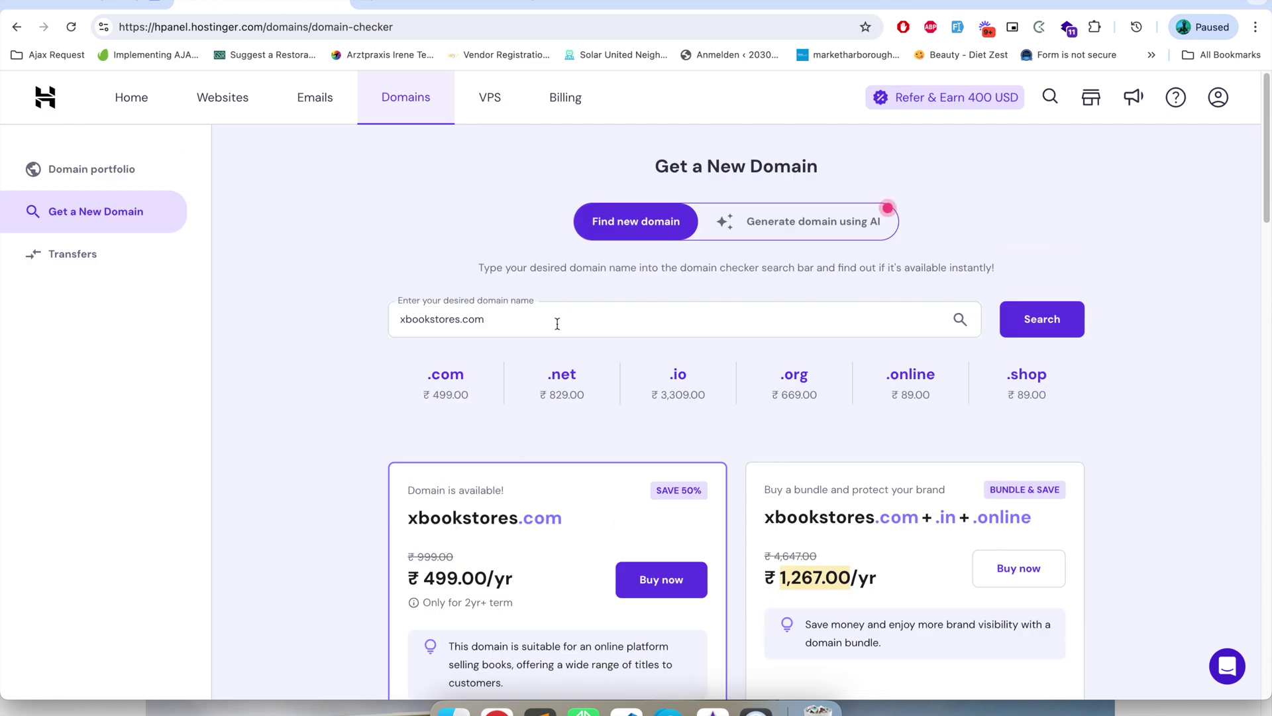
scroll(639, 529, "down", 2)
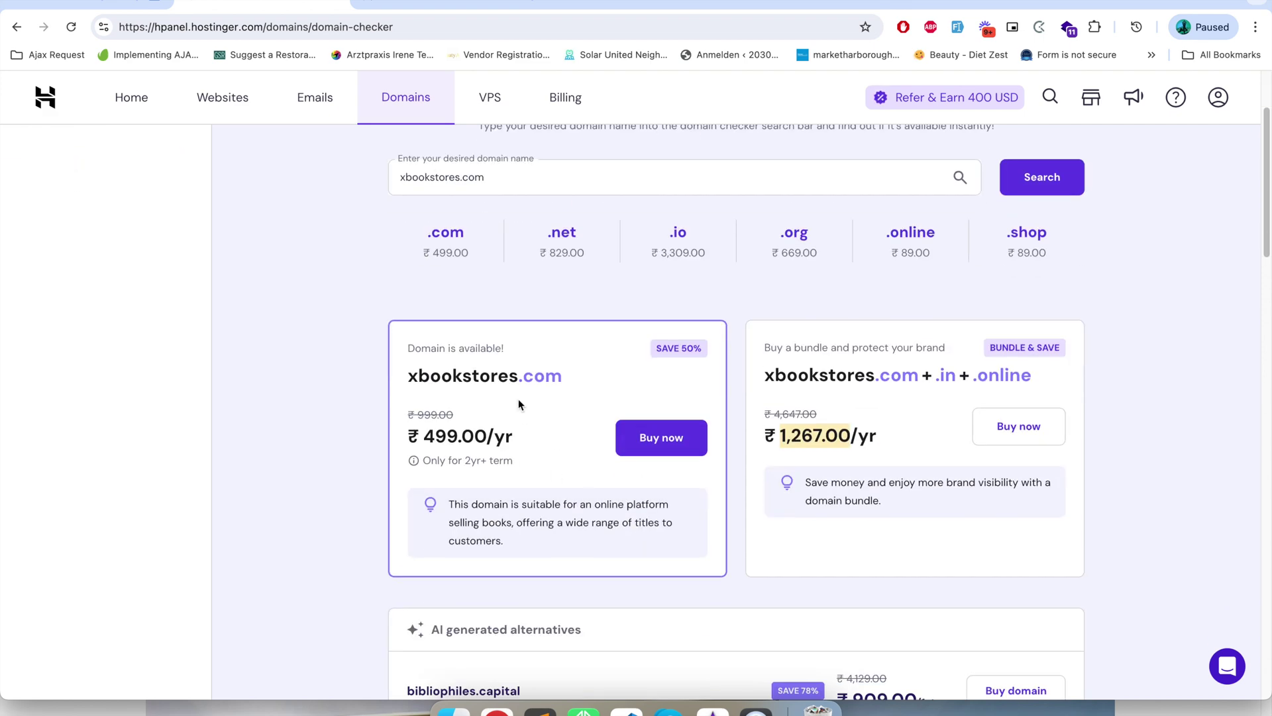
scroll(519, 403, "up", 1)
scroll(577, 300, "up", 1)
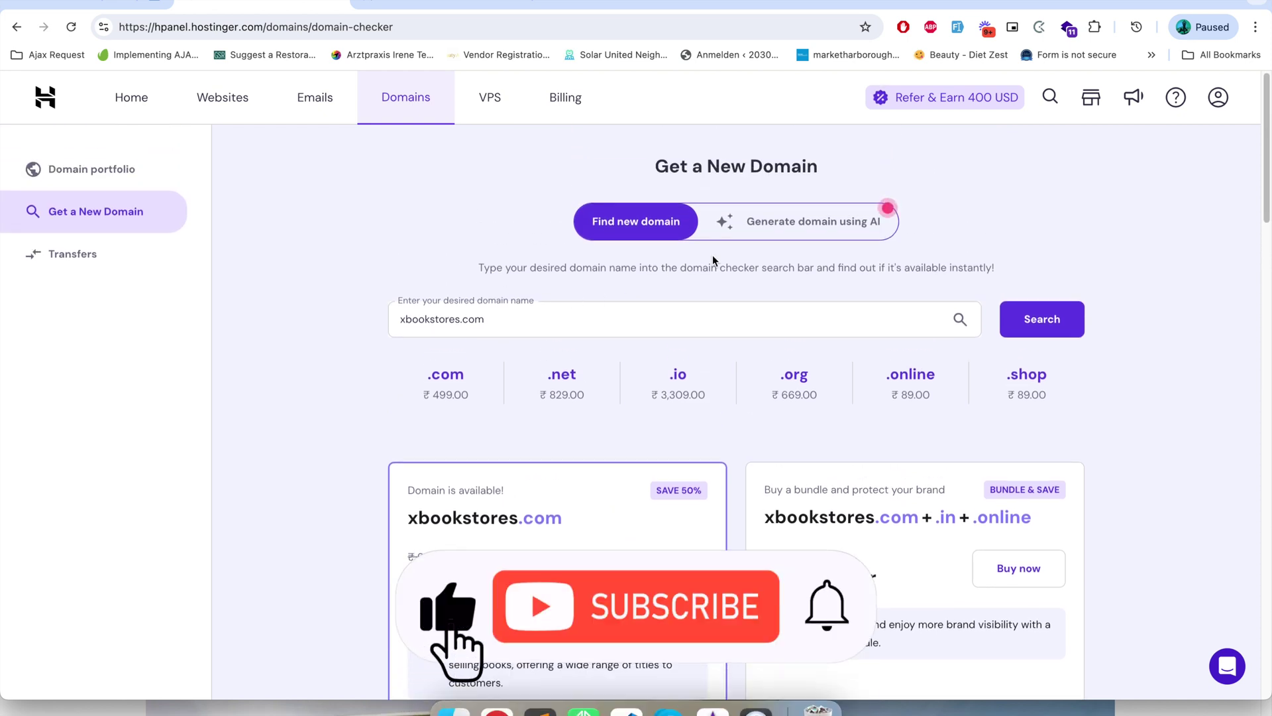
left_click(802, 224)
- Generate AI domain ideas from 'book store that sale books', like charmingchaptersstore.com and thereadingnook.net
left_click(736, 319)
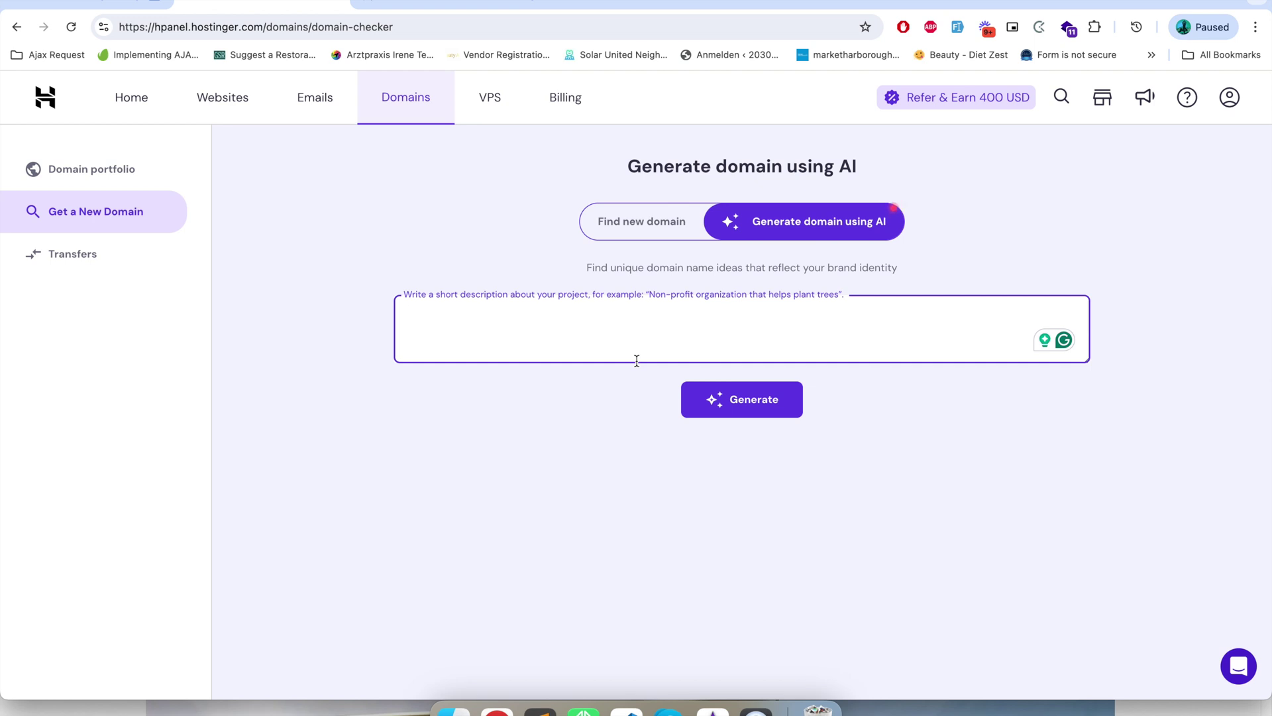
type("book store that sale ")
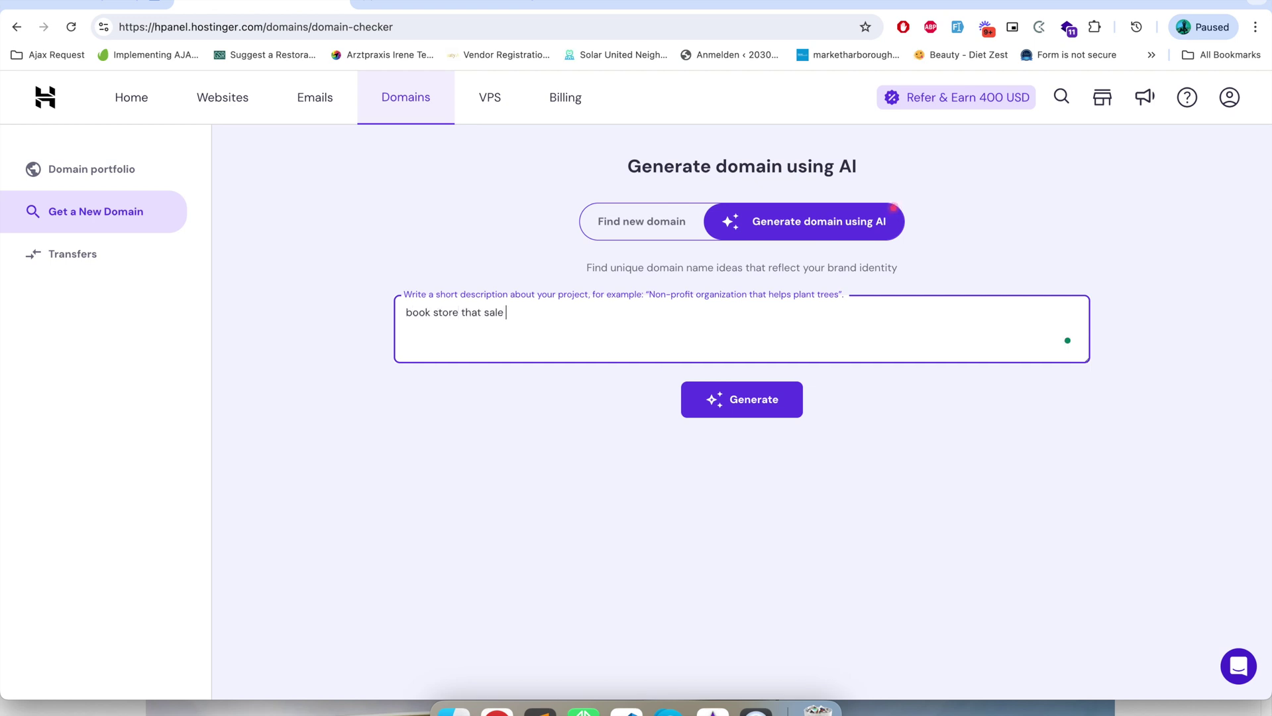
type("books")
left_click(735, 411)
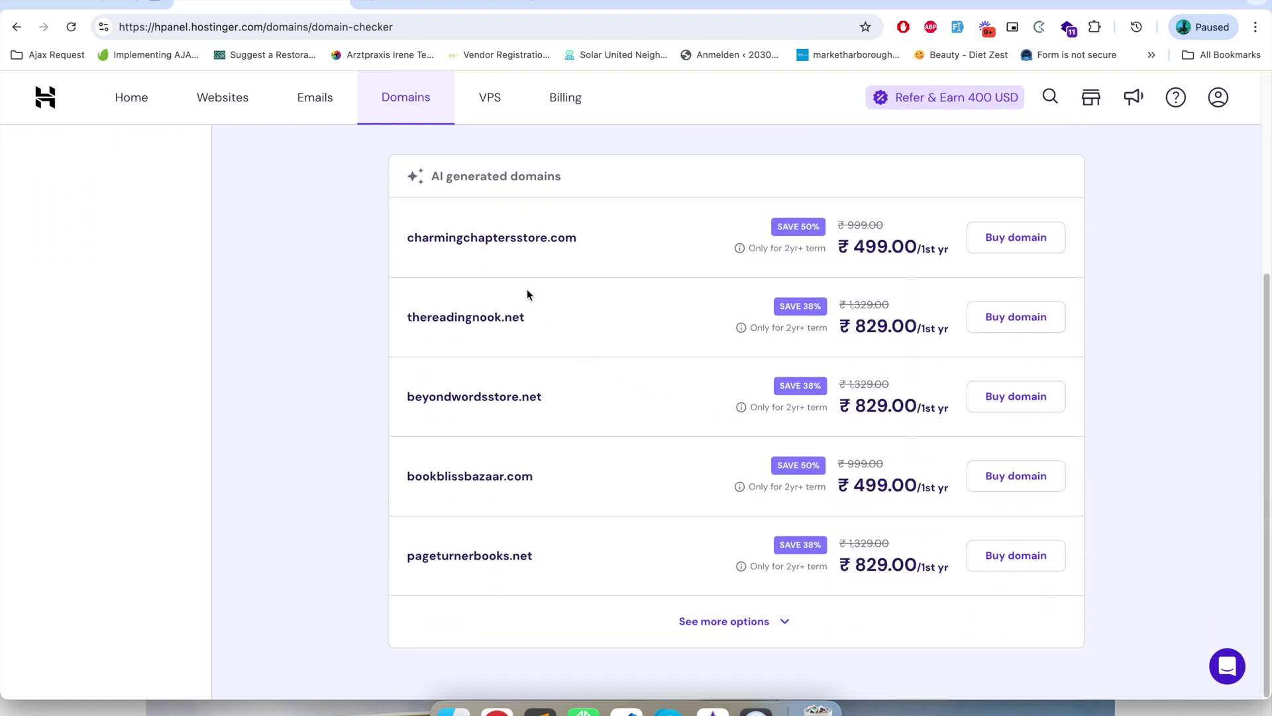
scroll(527, 292, "up", 3)
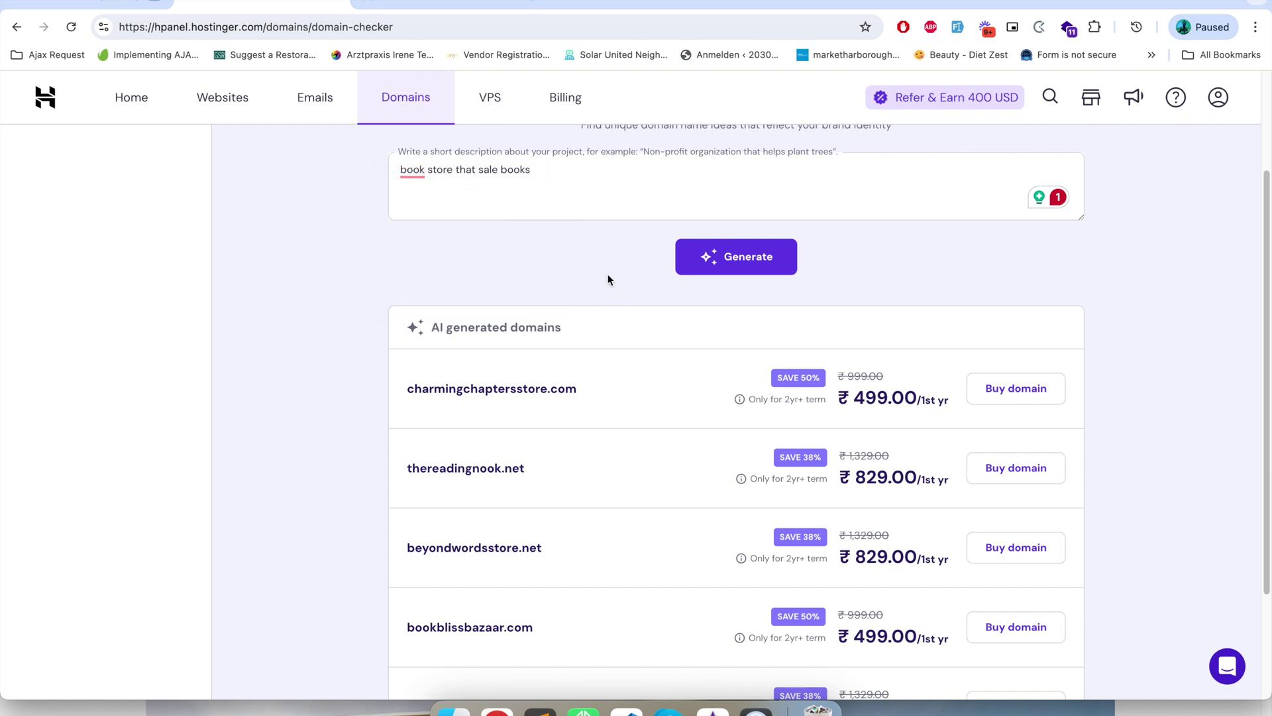
scroll(627, 266, "up", 2)
scroll(574, 392, "down", 3)
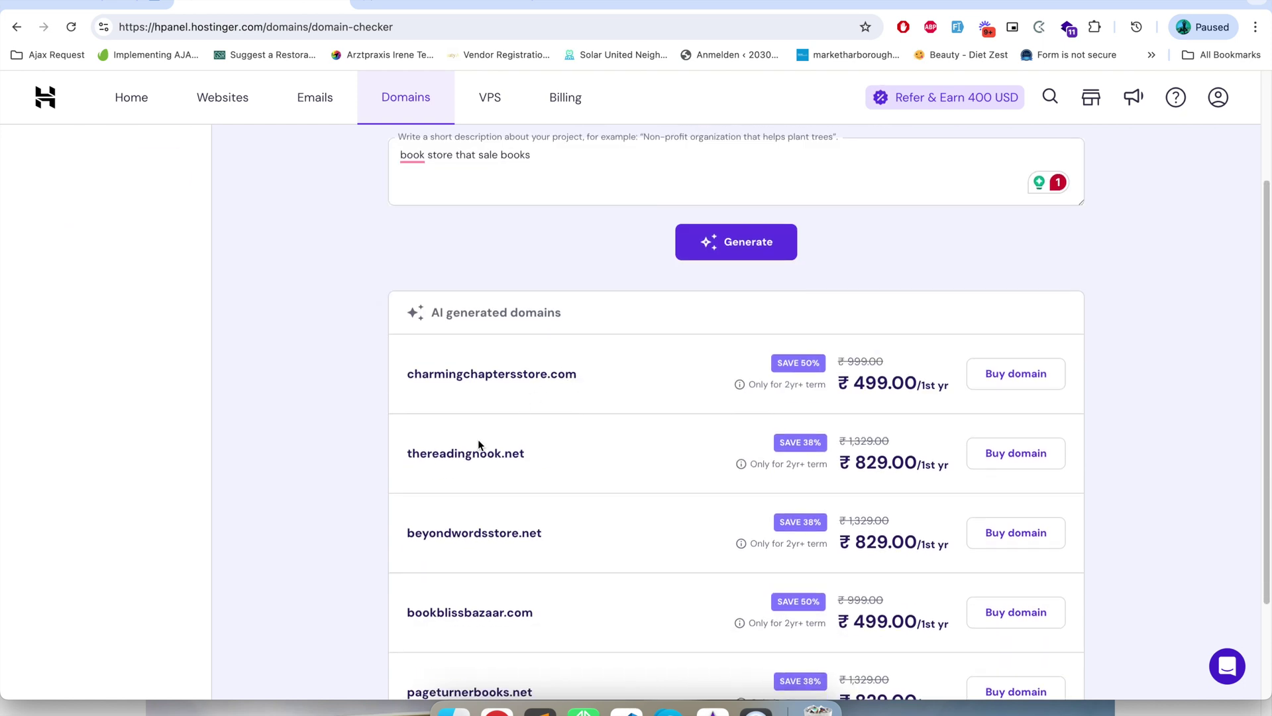
scroll(478, 443, "down", 3)
scroll(481, 437, "down", 1)
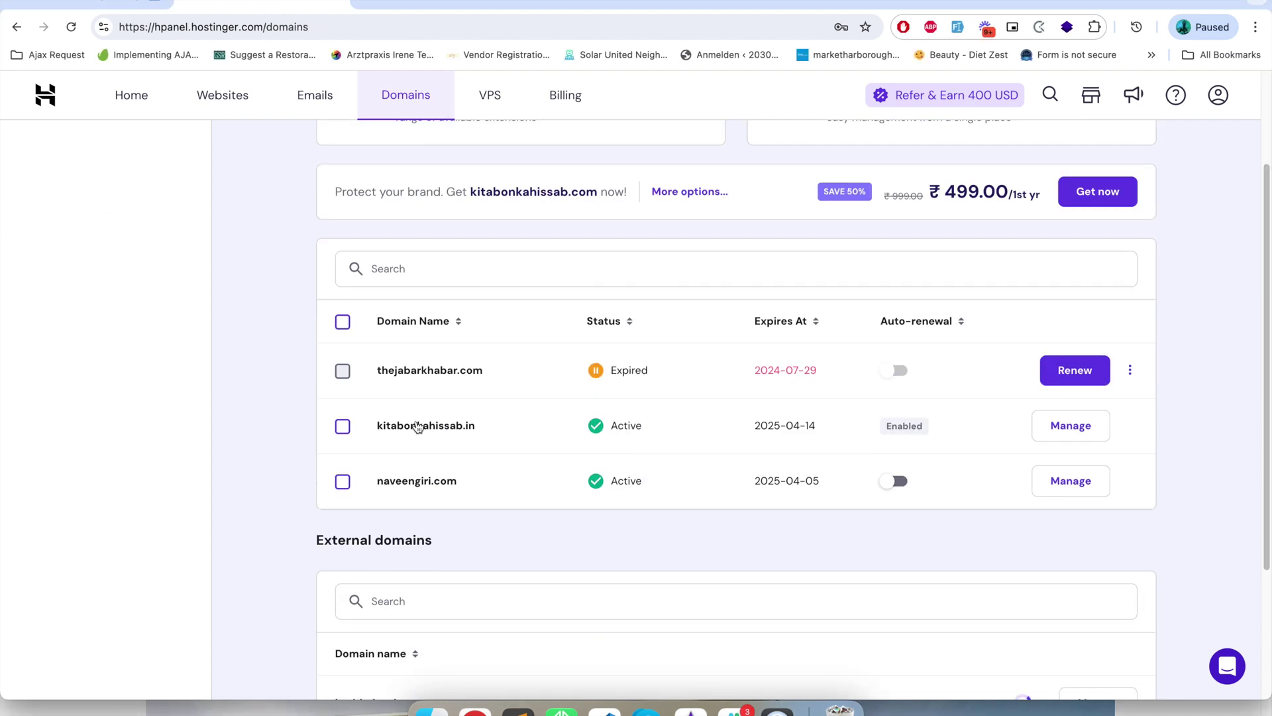
- Highlight kitabonkahissab.in, then add a new WordPress website from the Websites list
left_click_drag(378, 425, 481, 429)
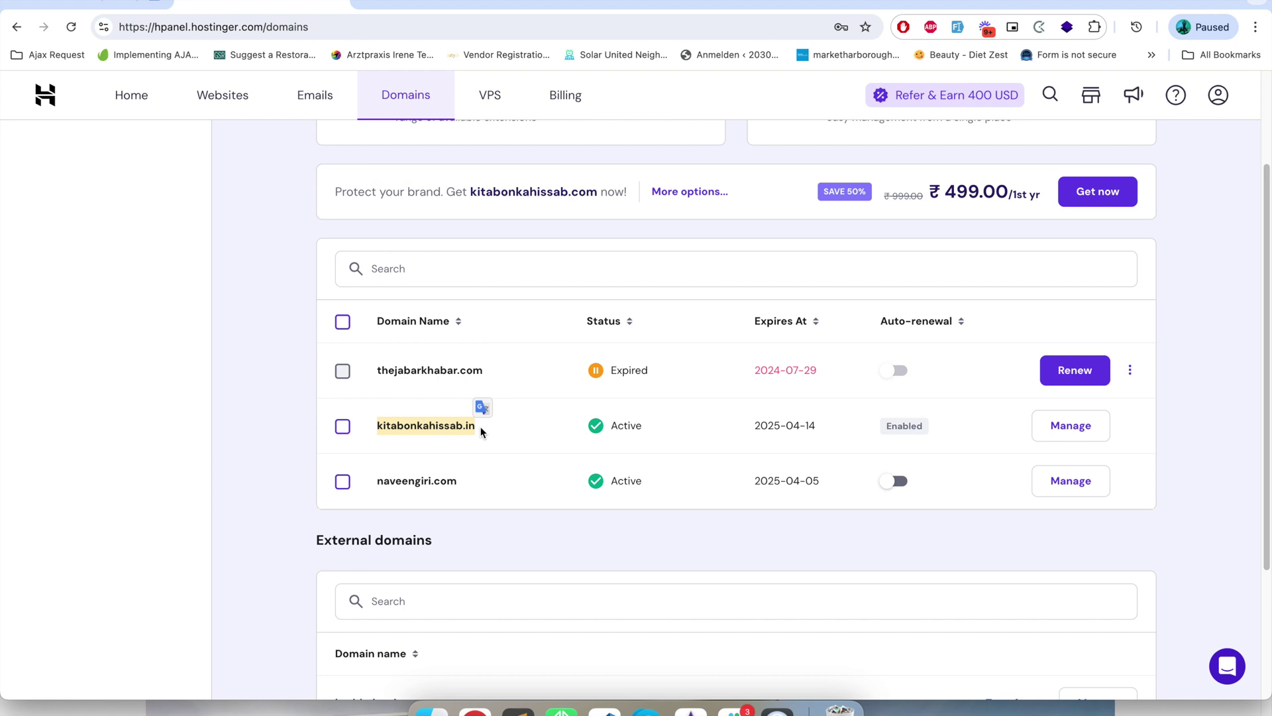
scroll(464, 424, "up", 3)
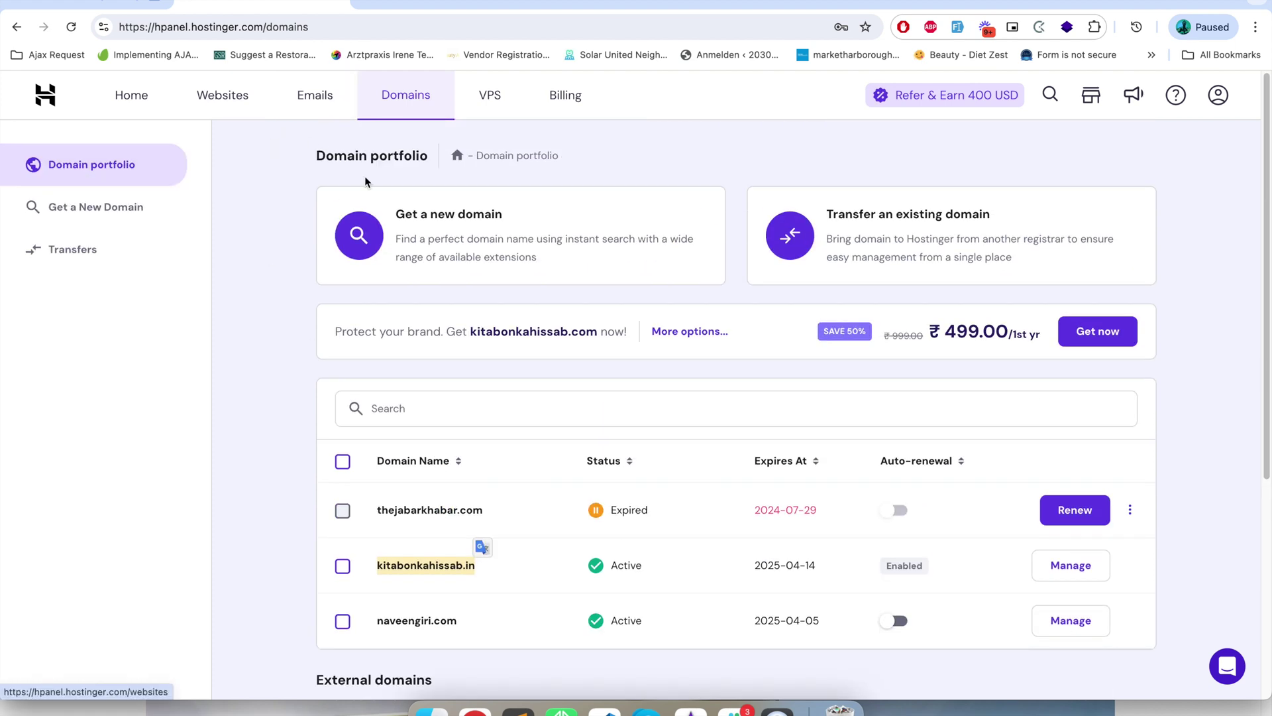
left_click(239, 100)
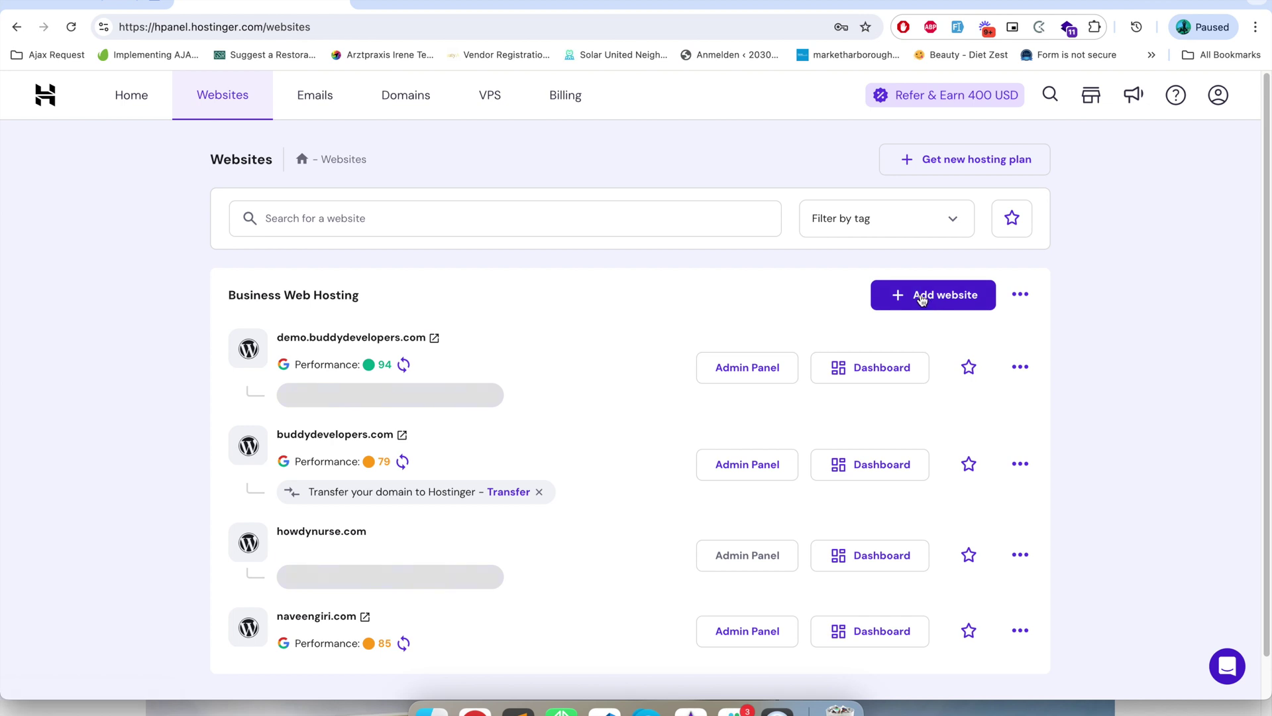
left_click(922, 299)
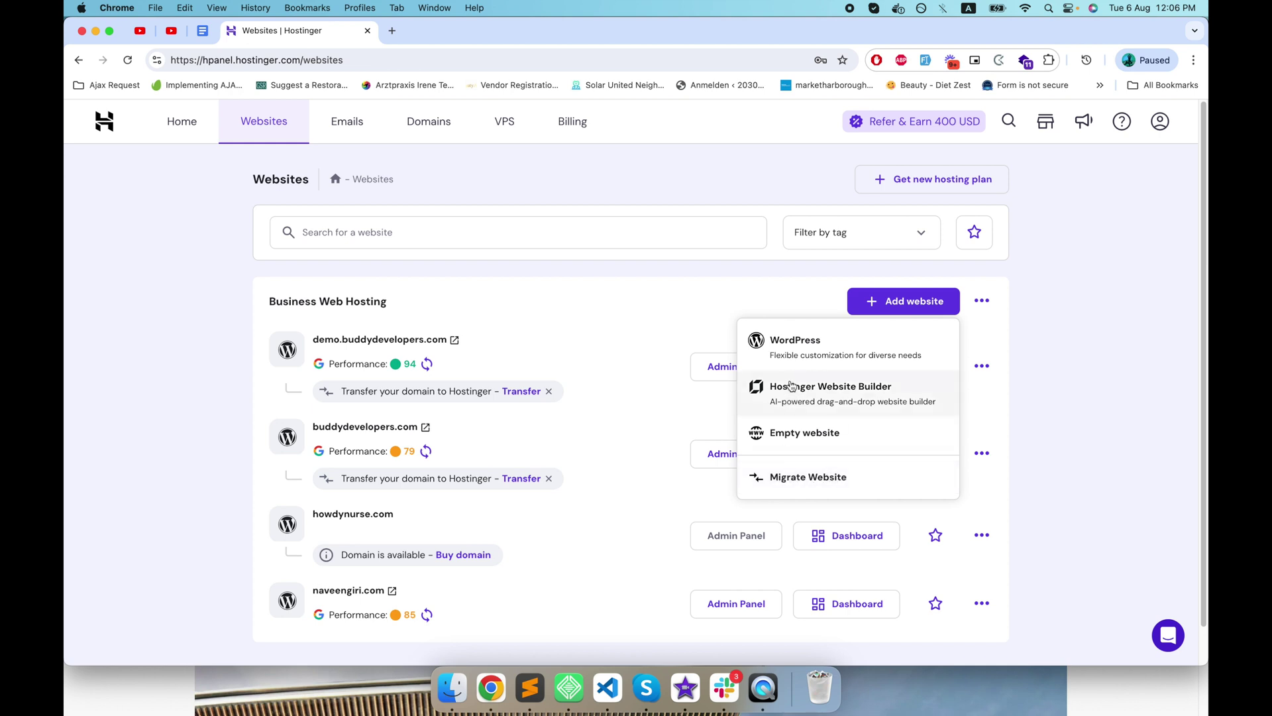
left_click(814, 351)
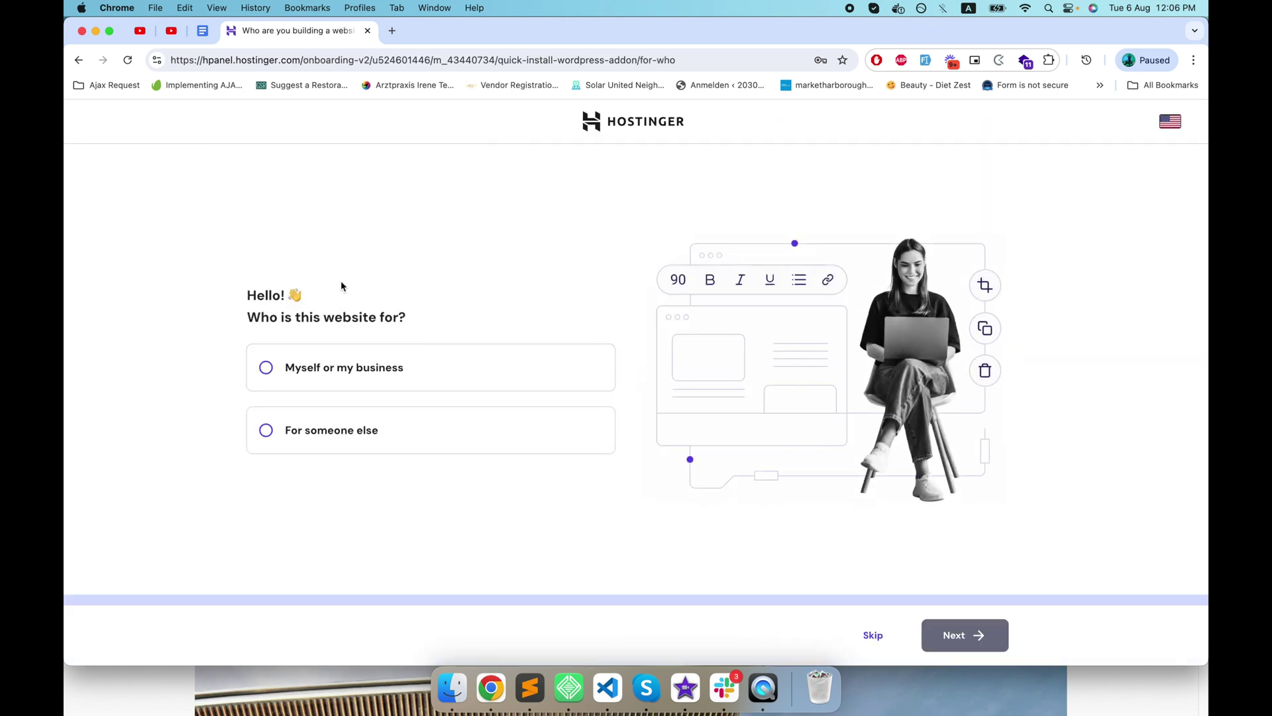
- Mark the site as for myself or my business and set a new admin password
left_click(297, 366)
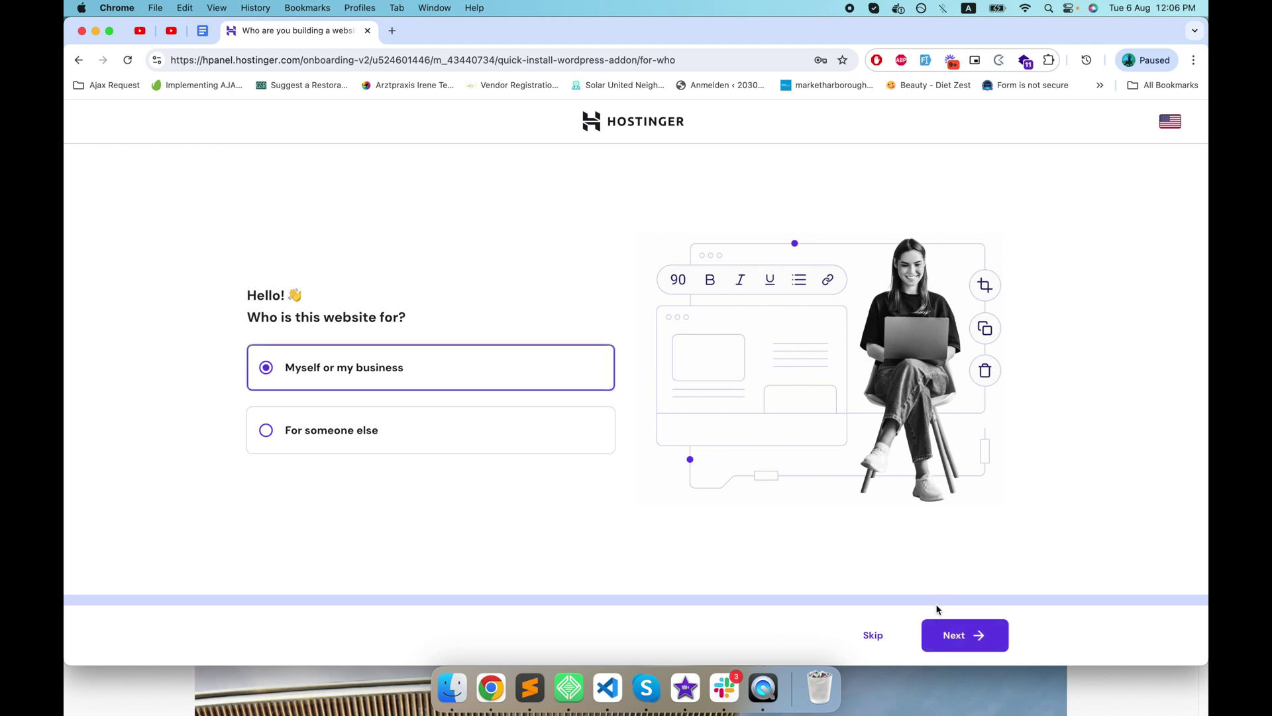
left_click(954, 632)
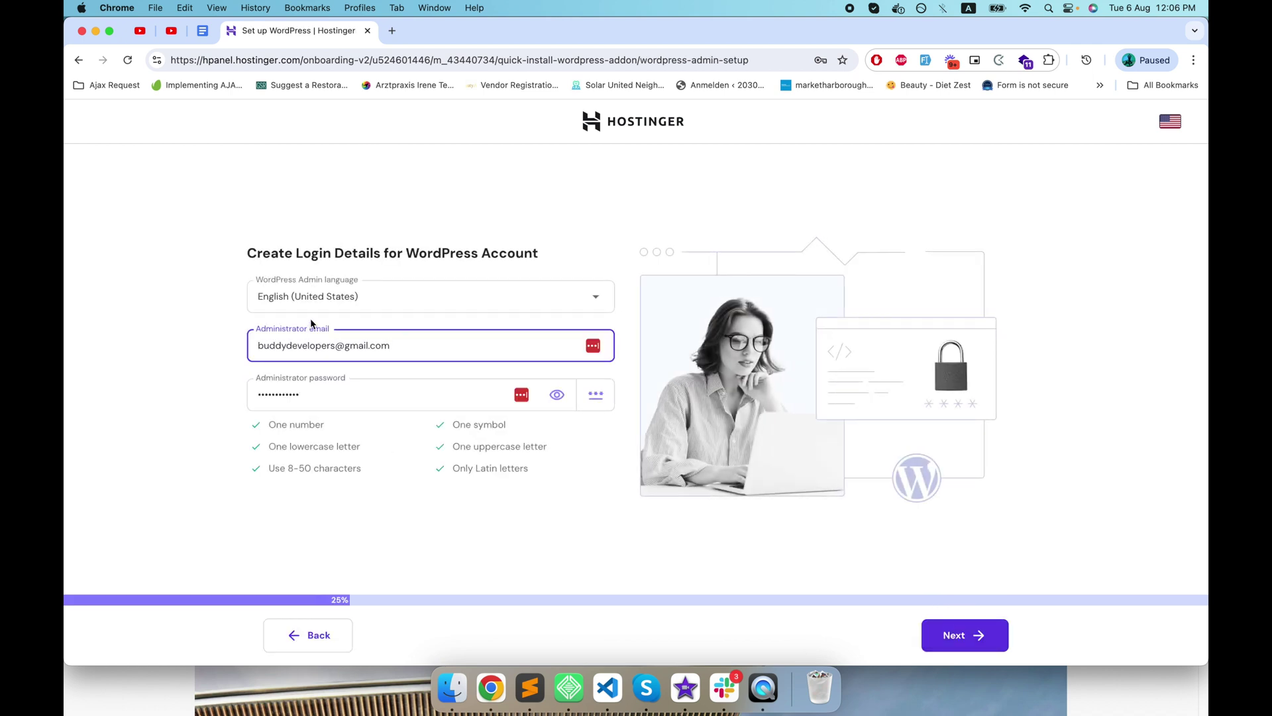
left_click(347, 393)
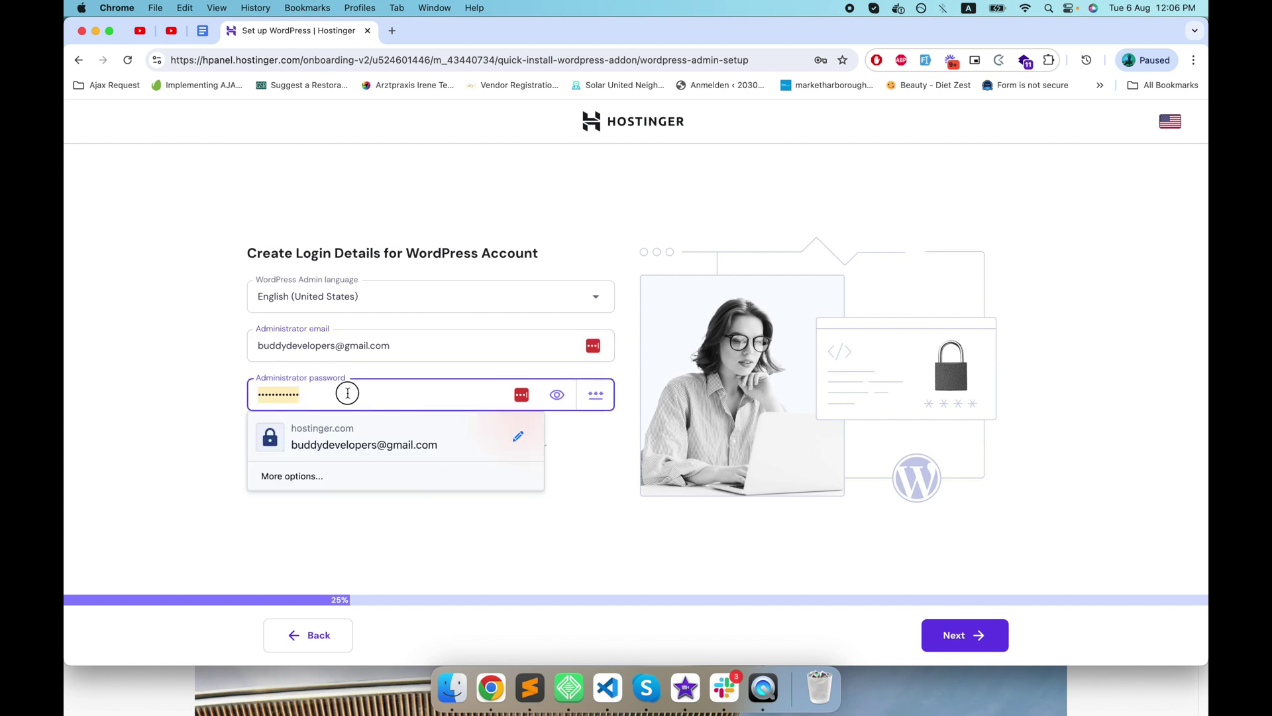
key("super+a")
key("BackSpace")
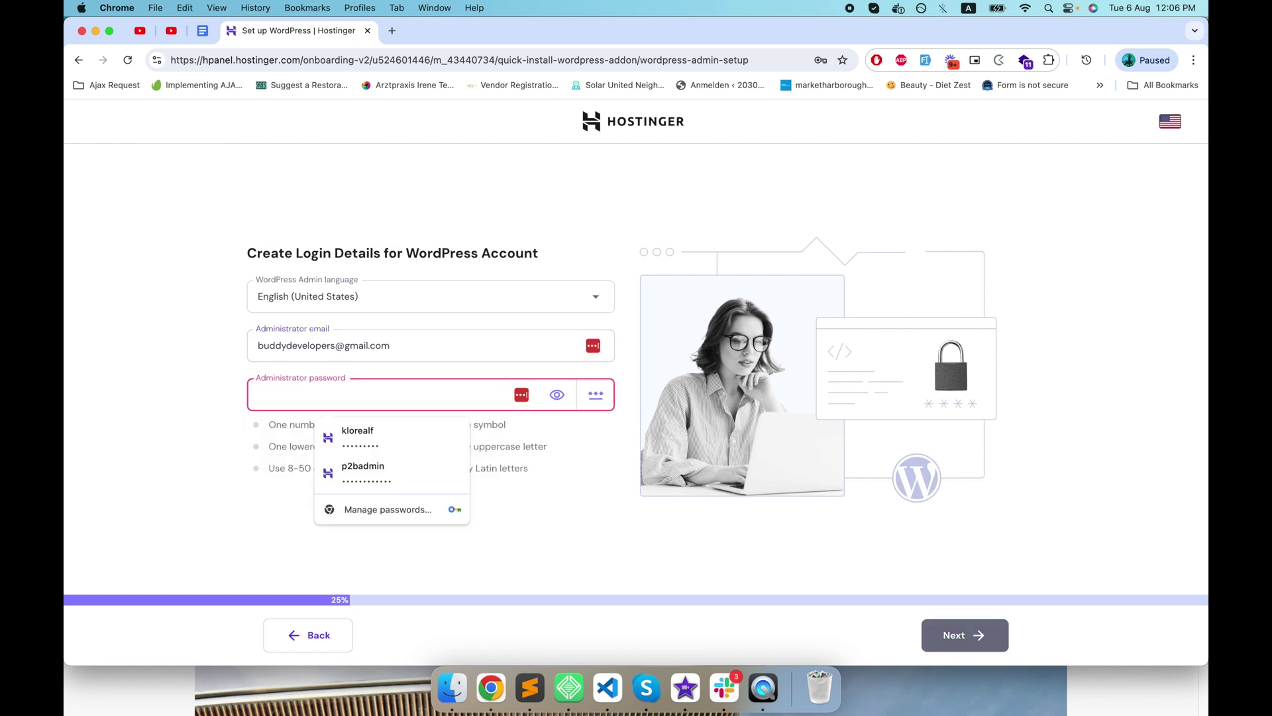
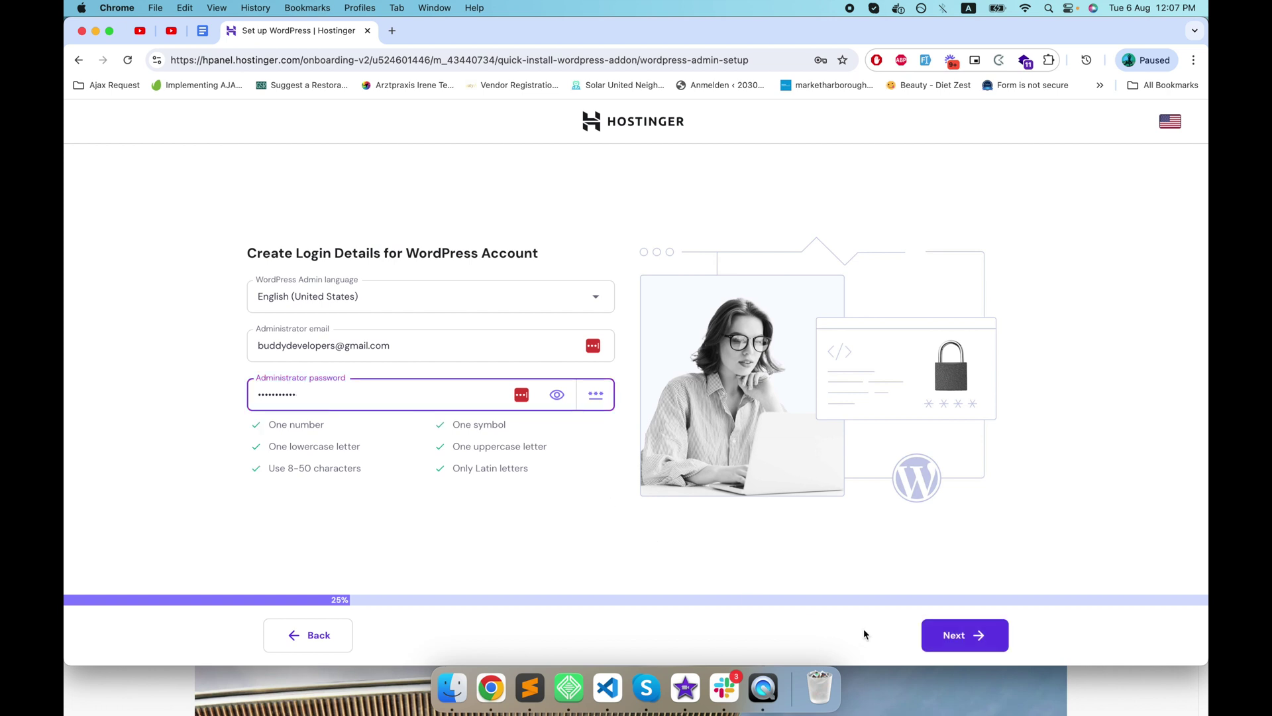
left_click(947, 636)
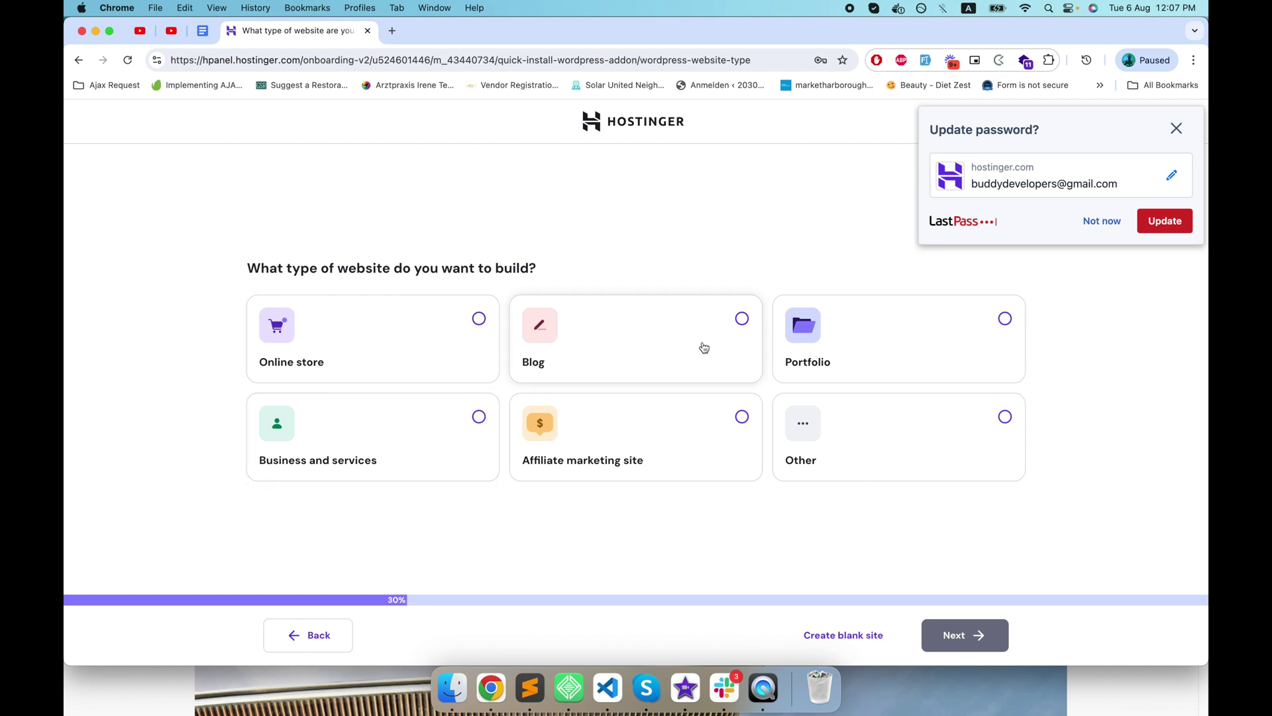
- Choose Other as the website type and start from a blank site instead of a template
left_click(932, 435)
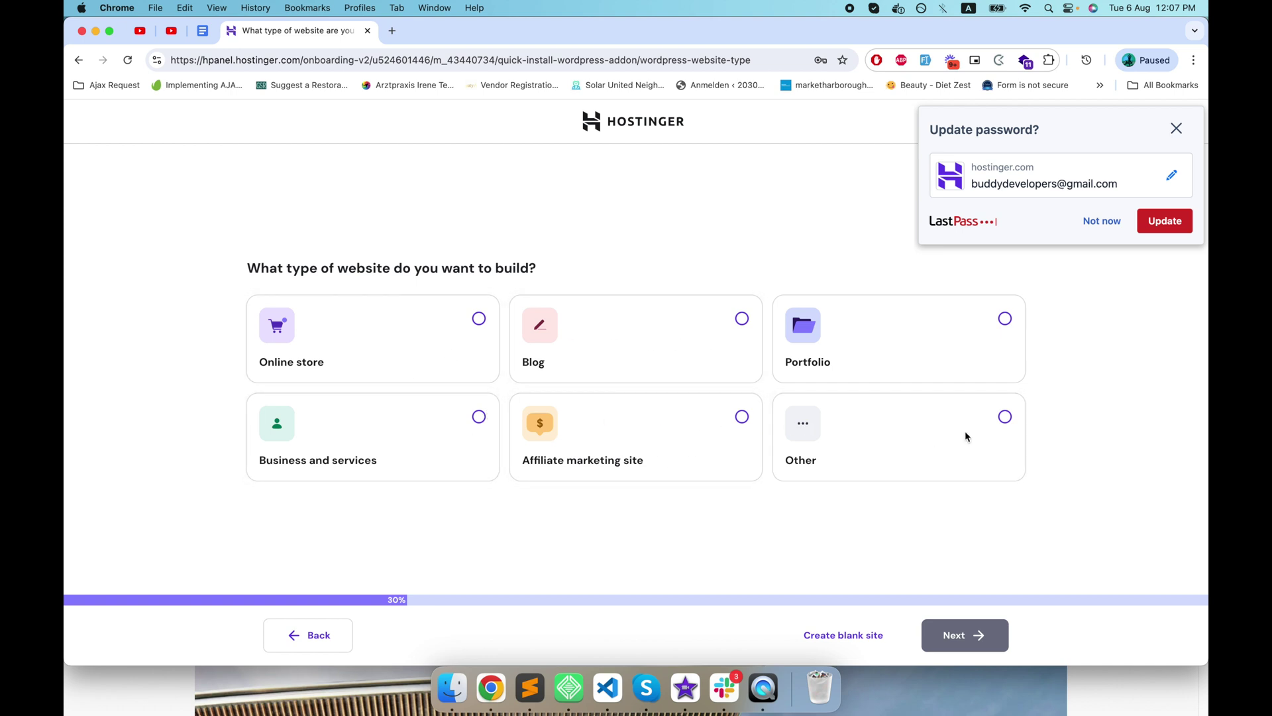
left_click(1099, 221)
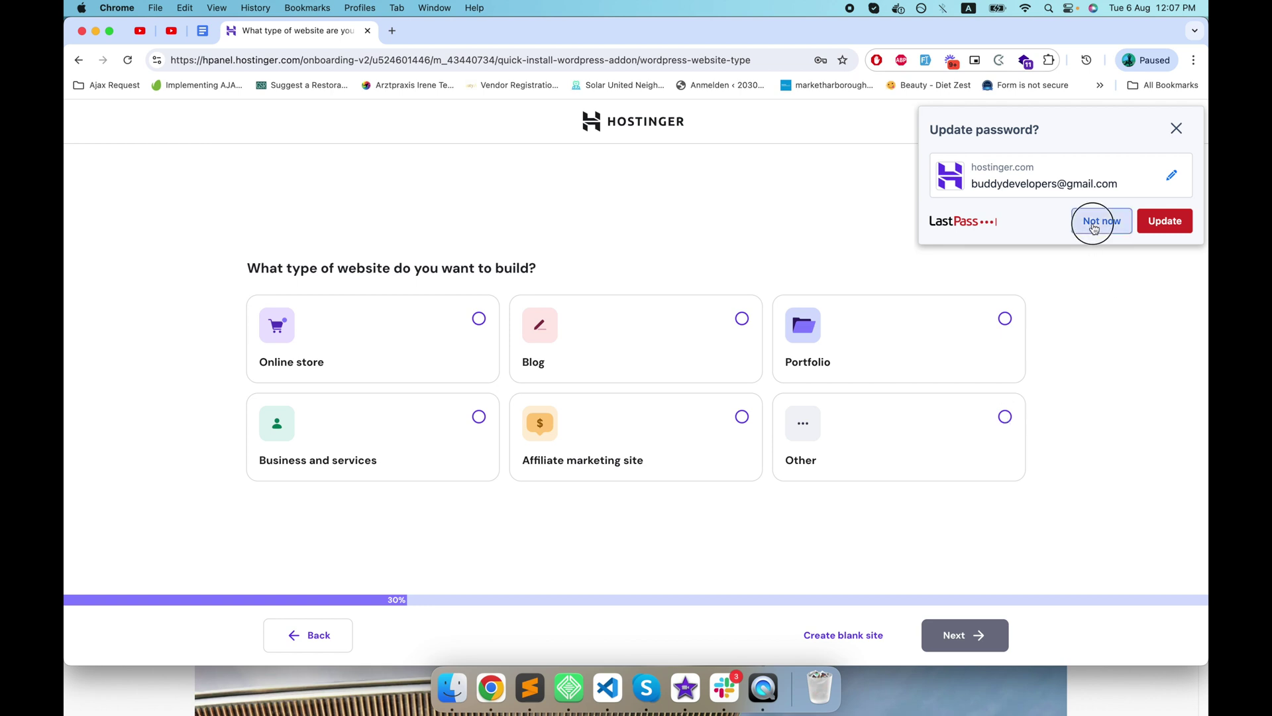
left_click(1005, 417)
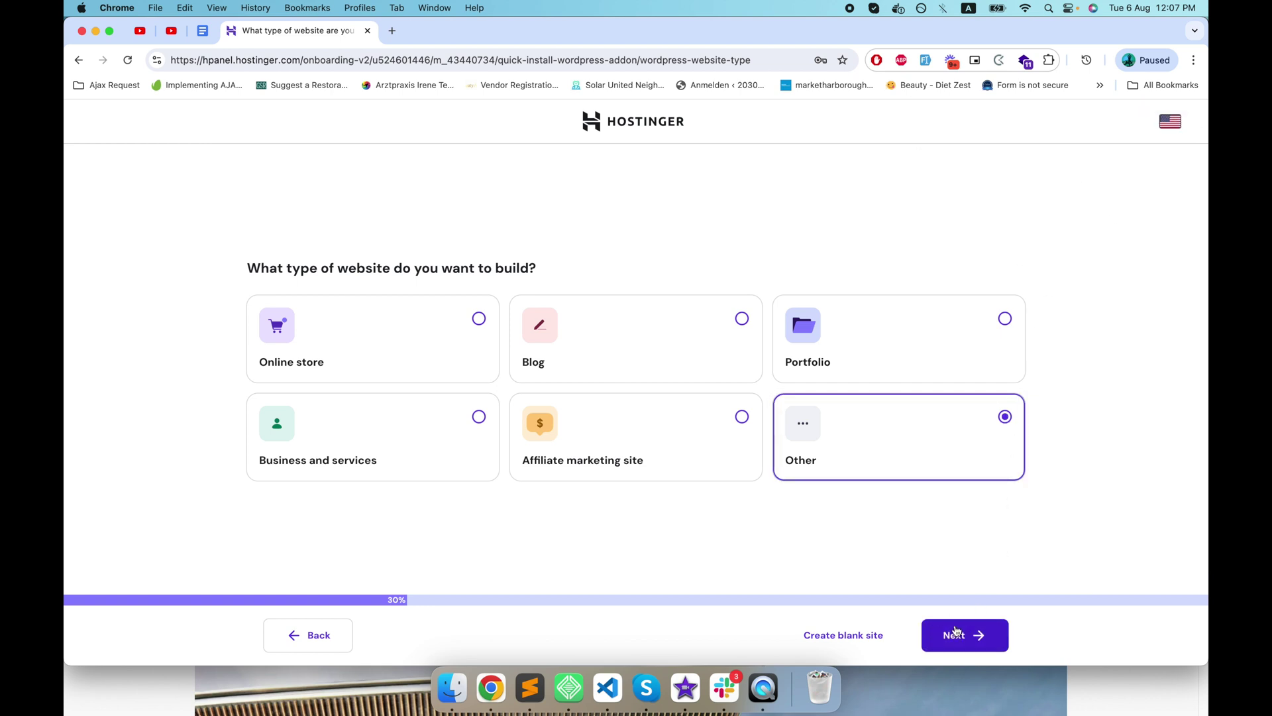
left_click(932, 631)
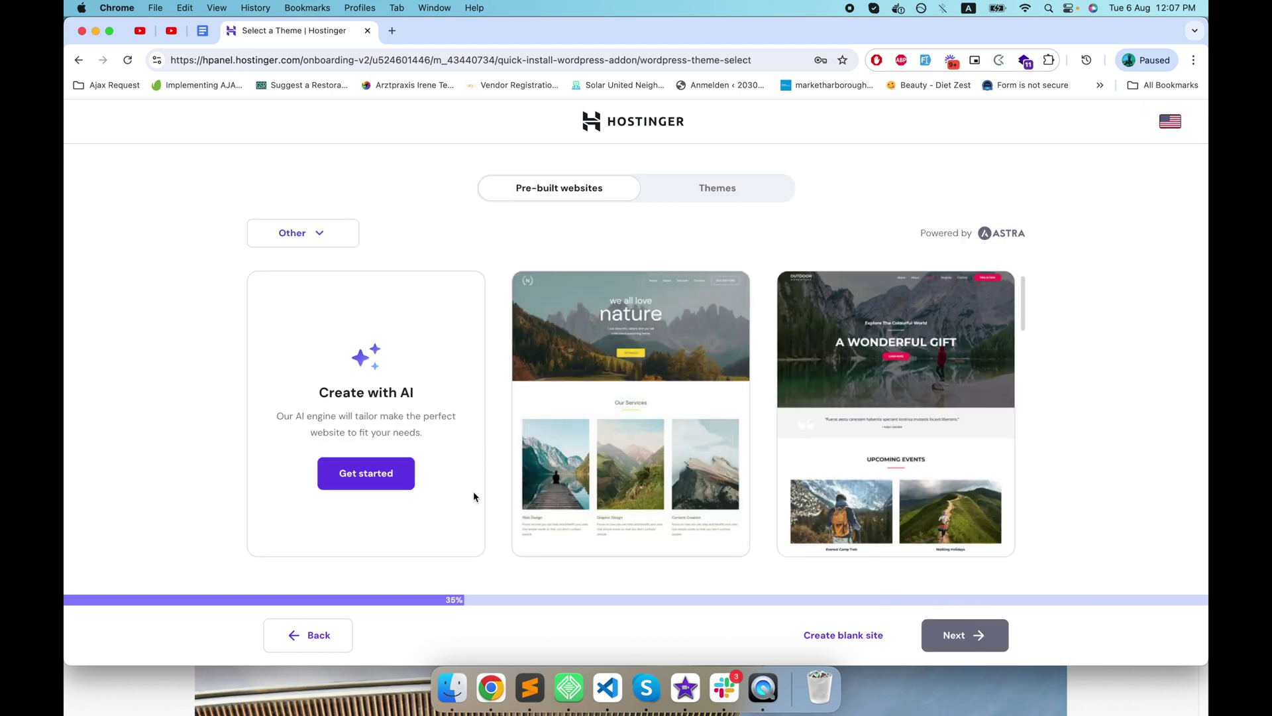
scroll(471, 497, "down", 5)
scroll(473, 502, "down", 4)
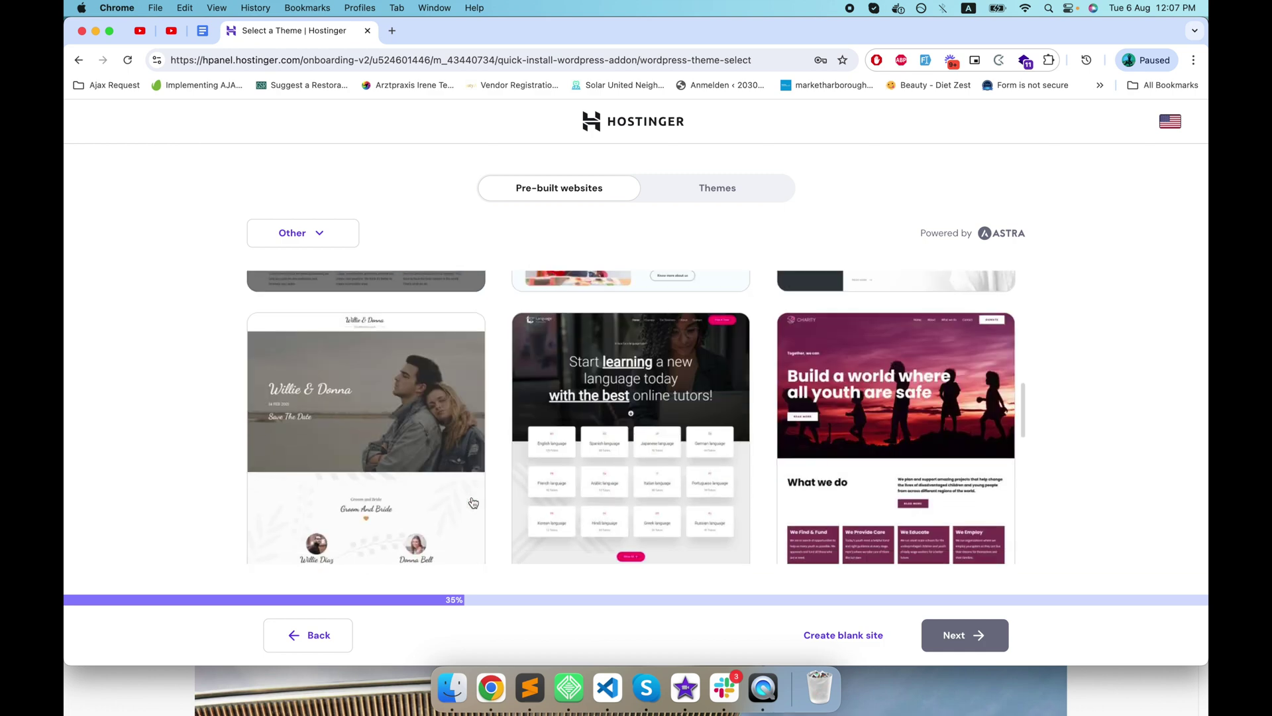
scroll(477, 505, "up", 4)
scroll(484, 509, "down", 6)
scroll(489, 511, "down", 3)
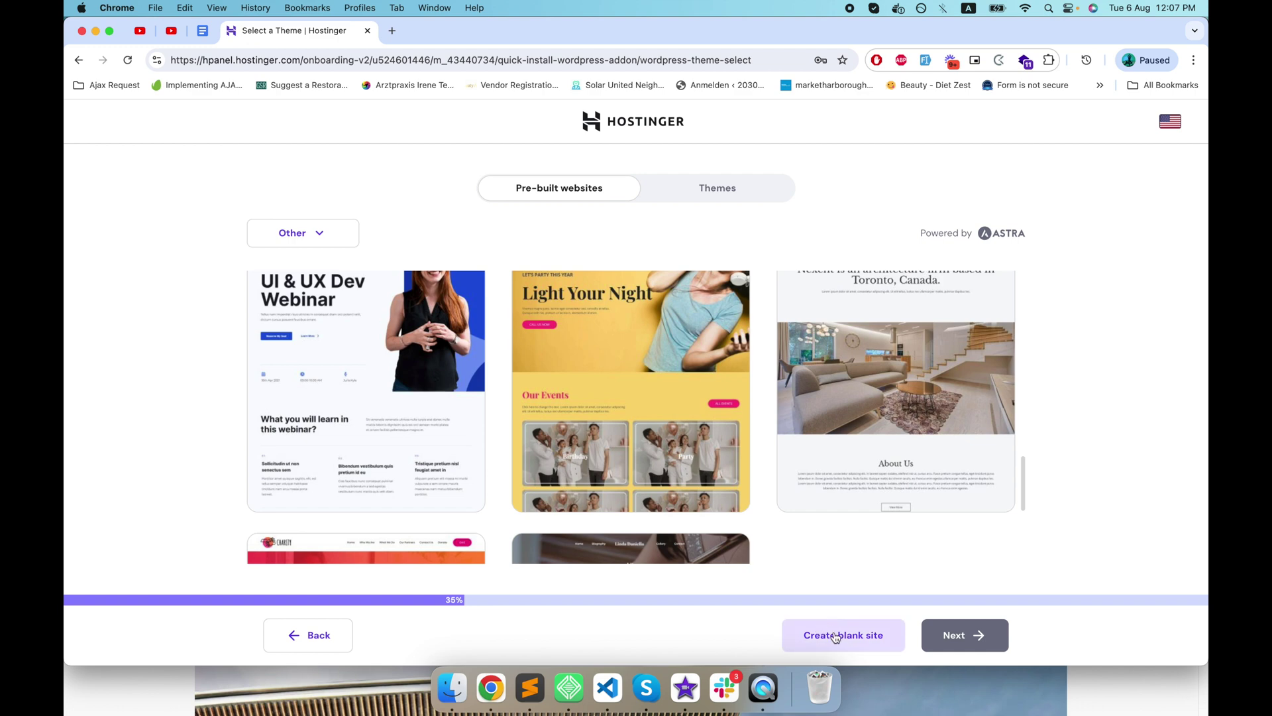
left_click(836, 636)
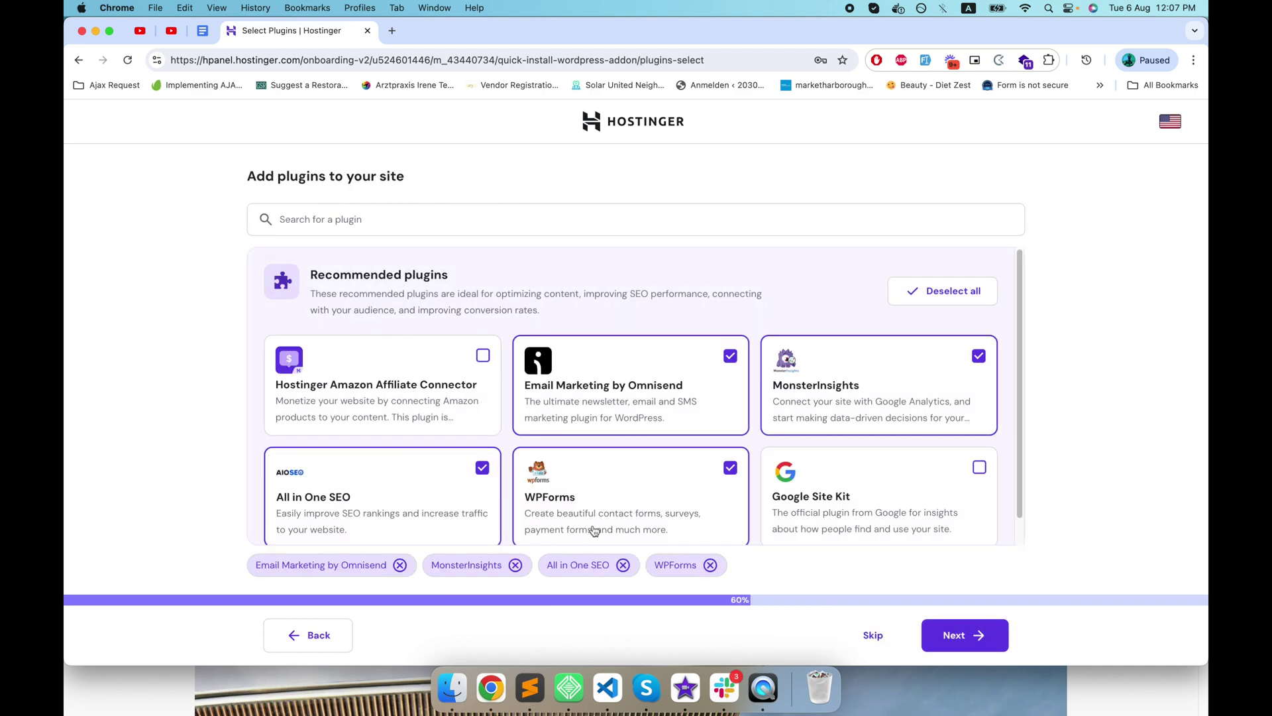
- Drop the Omnisend, MonsterInsights and WPForms plugins, keeping only All in One SEO
scroll(567, 499, "down", 1)
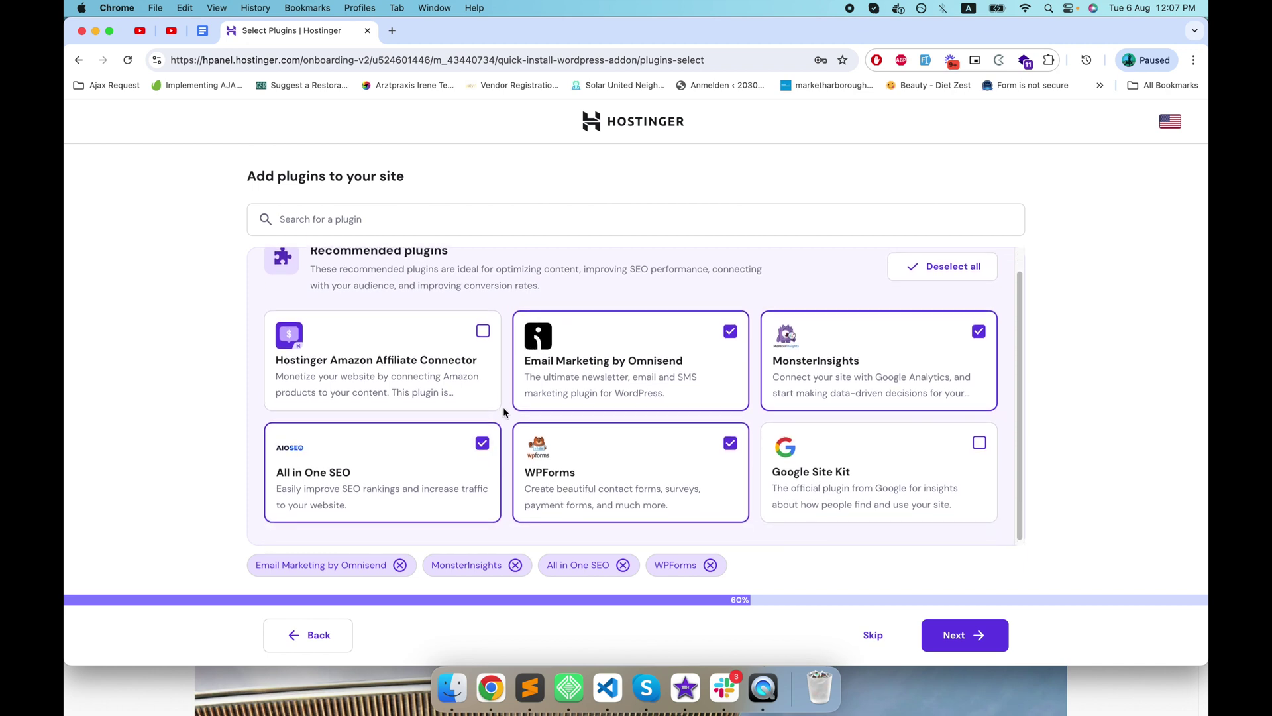
left_click(735, 333)
left_click(978, 330)
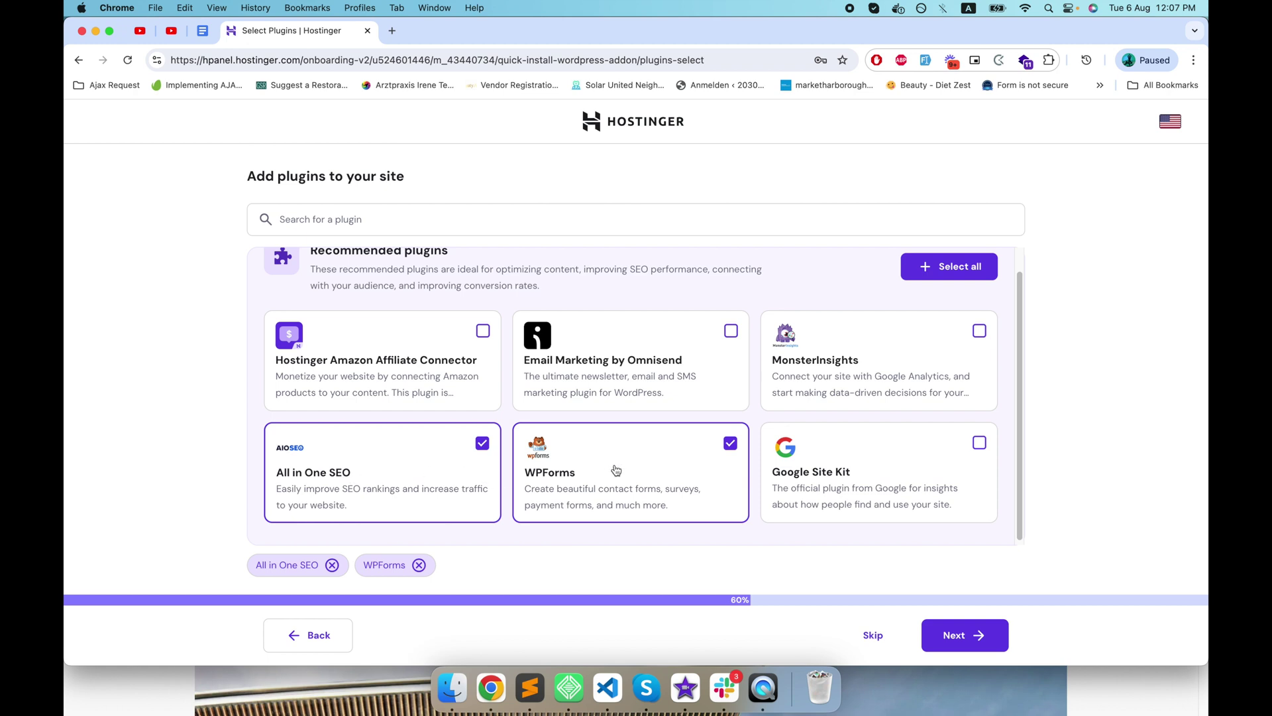
left_click(732, 442)
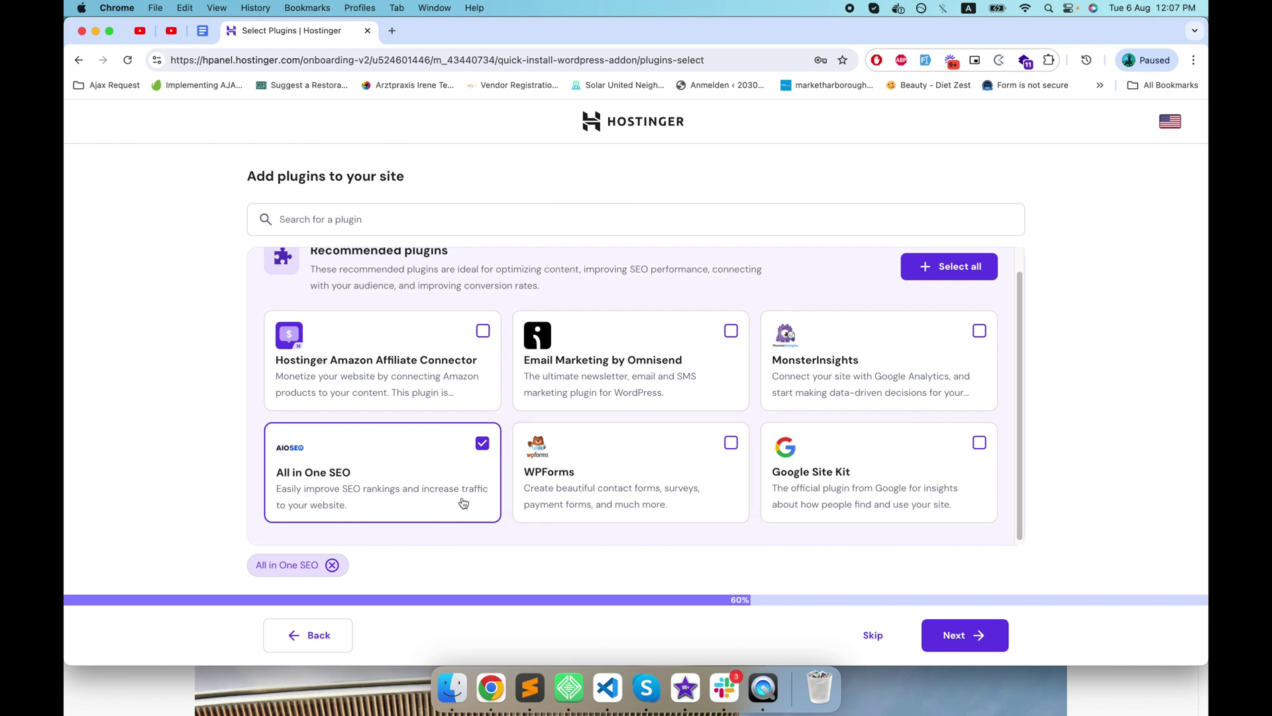
left_click(975, 636)
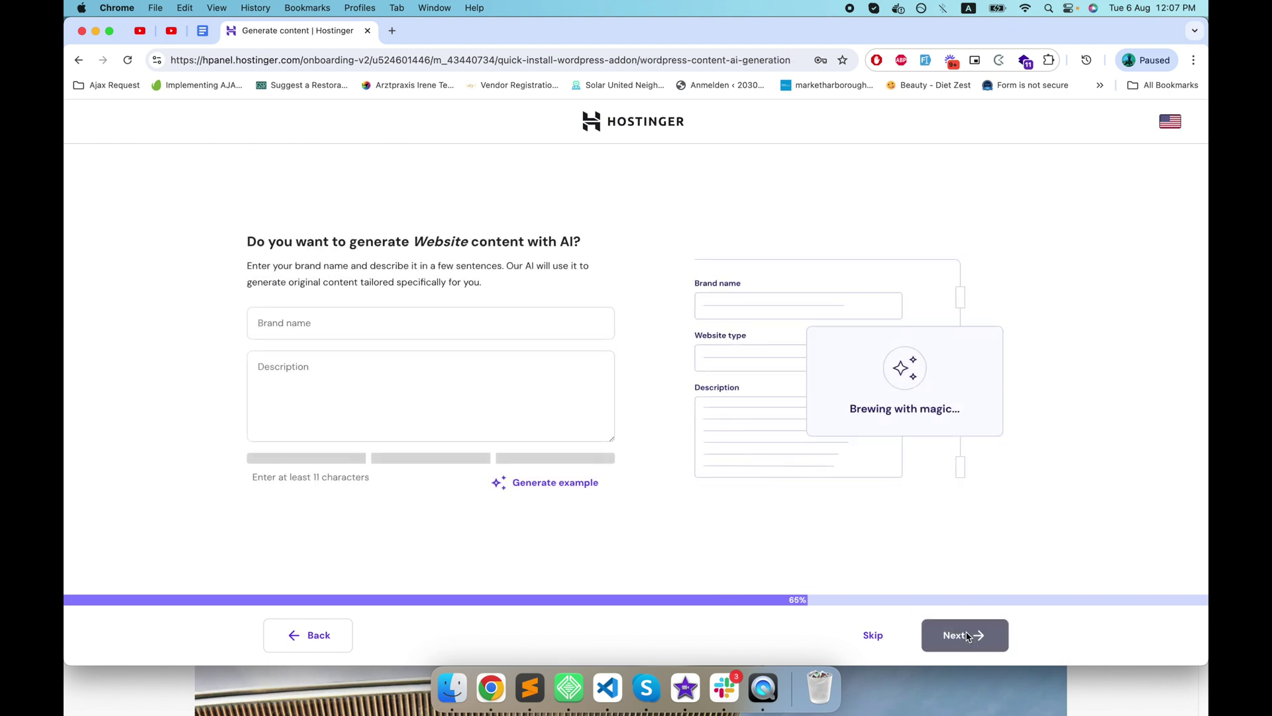
- Paste the brand name and fill the description with the generated Italian Restaurant example
left_click(455, 327)
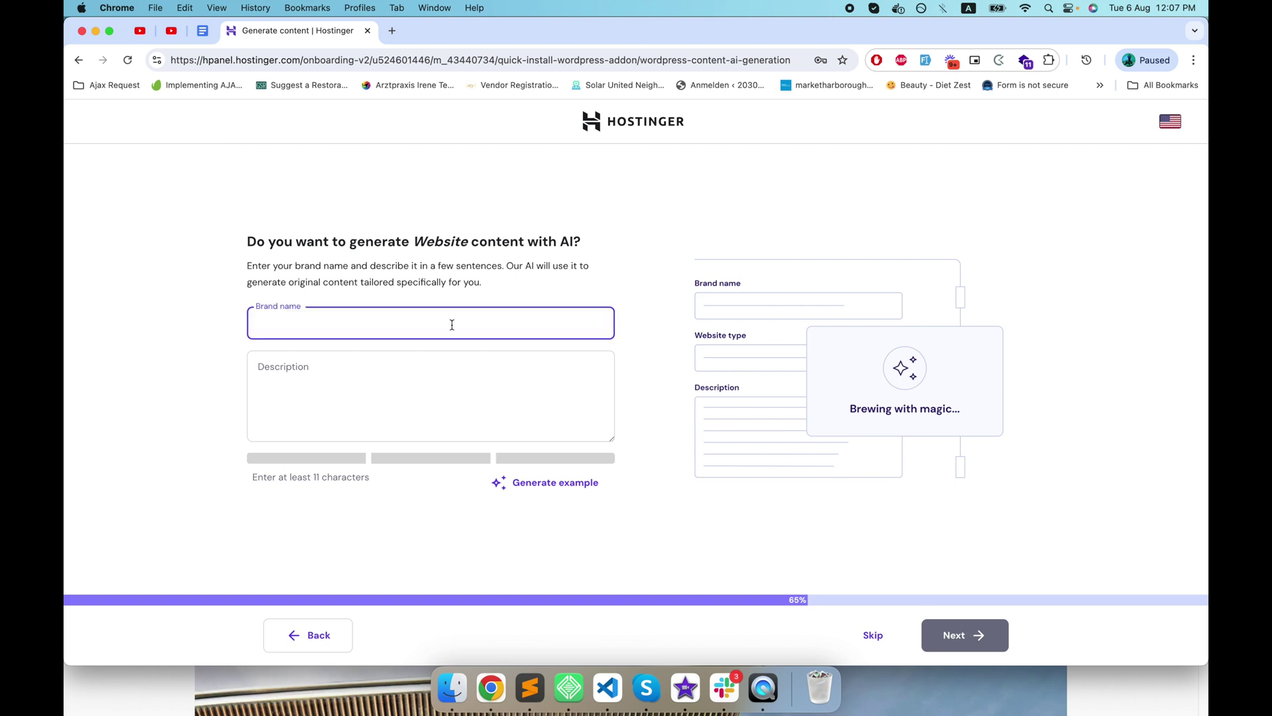
type("kitabonkahissab.in")
left_click(379, 360)
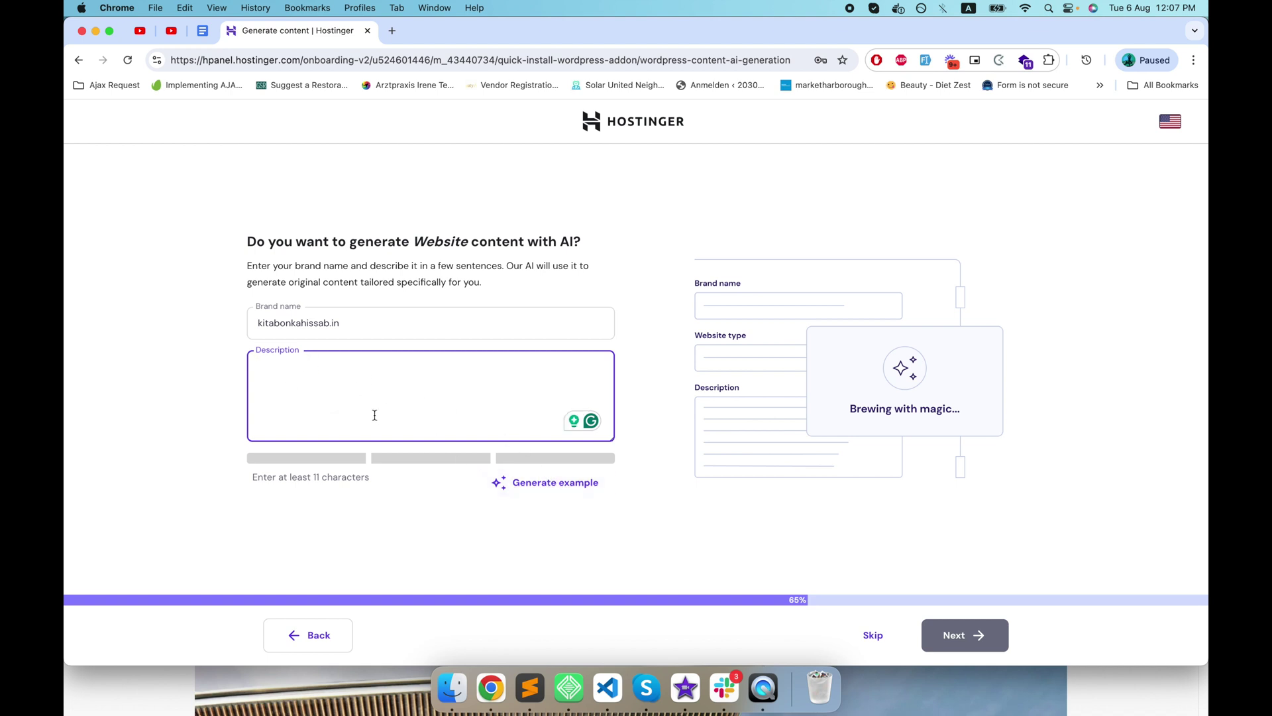
left_click(574, 491)
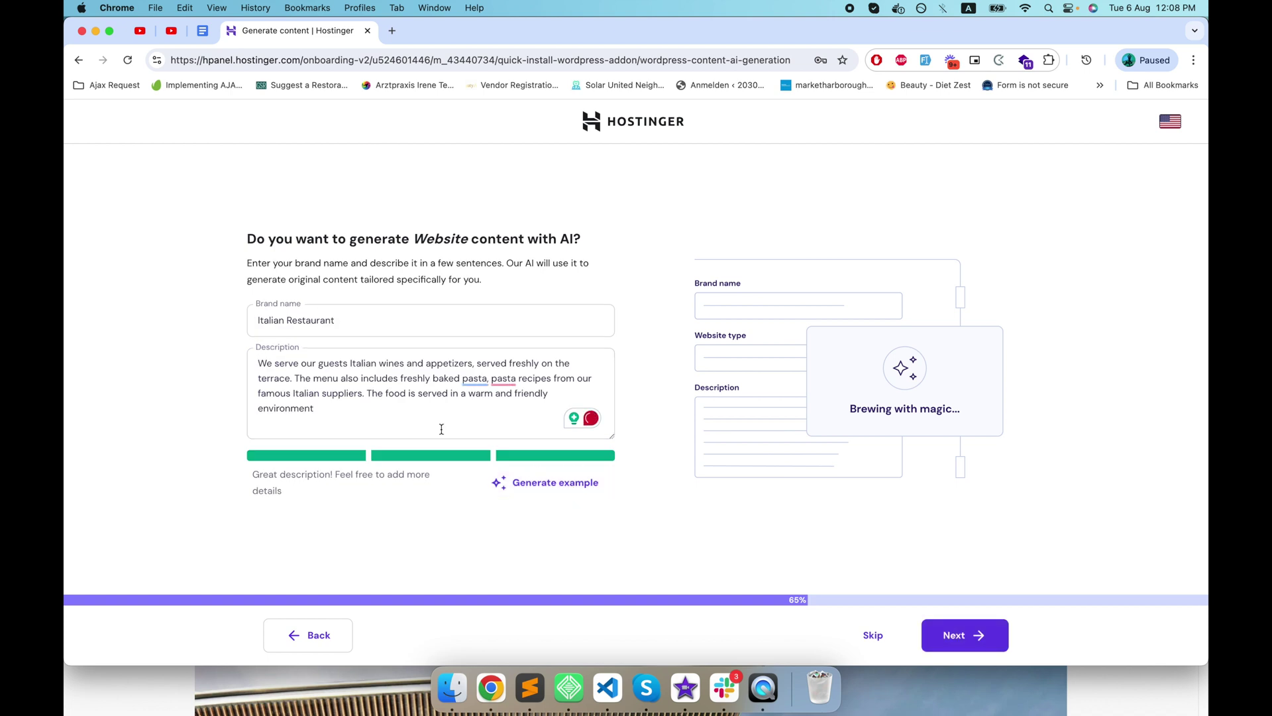
left_click_drag(411, 419, 262, 361)
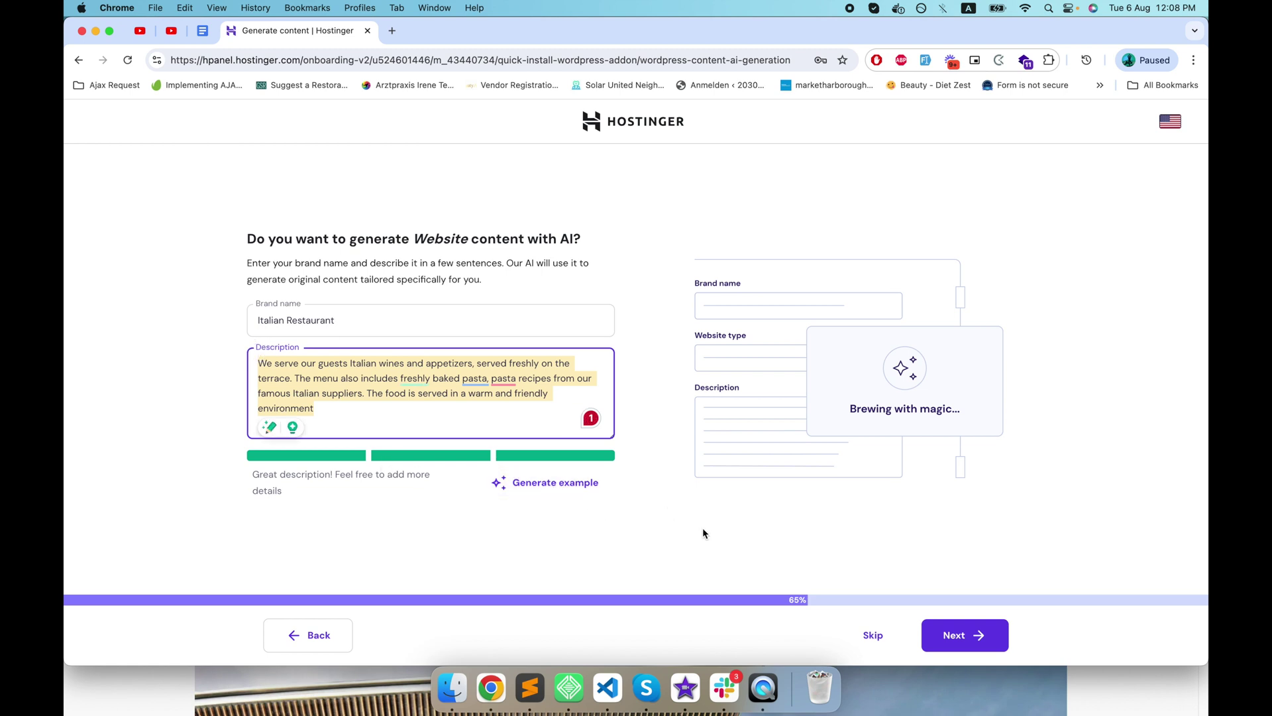
left_click(989, 640)
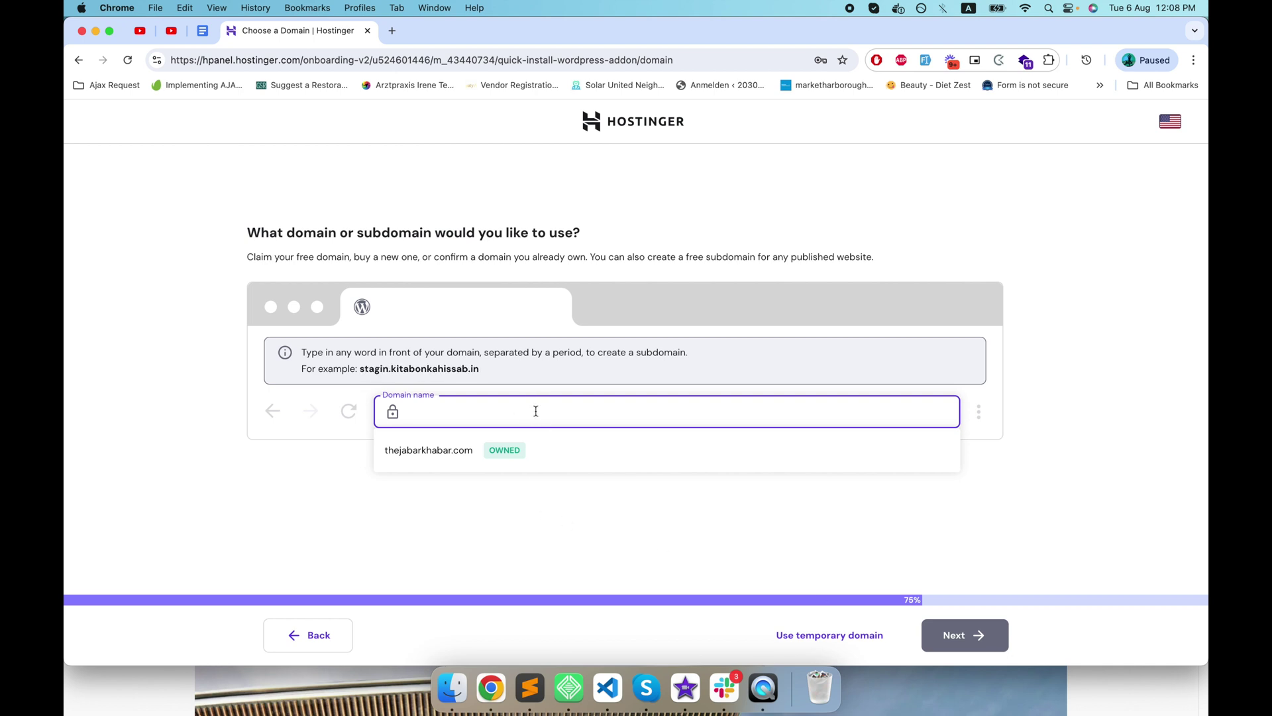
- Paste kitabonkahissab.in into the Domain name field and launch the WordPress installation
type("kitabonkahissab.in")
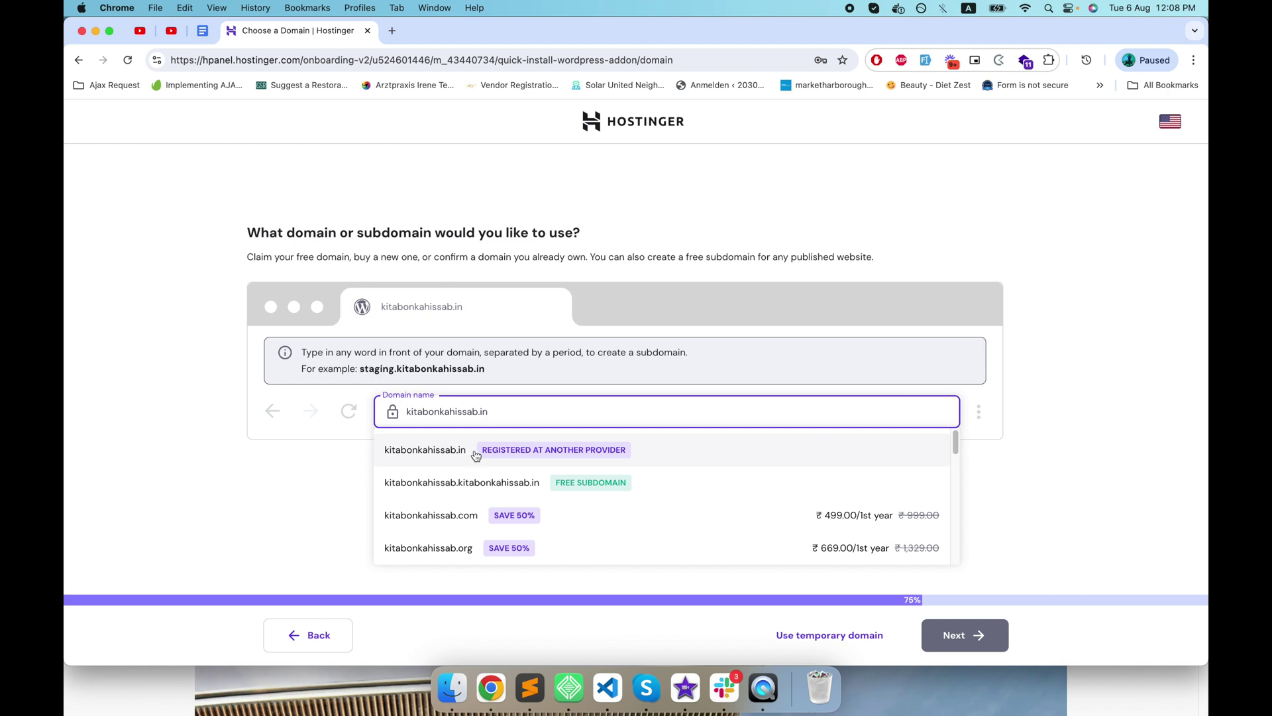
left_click(475, 454)
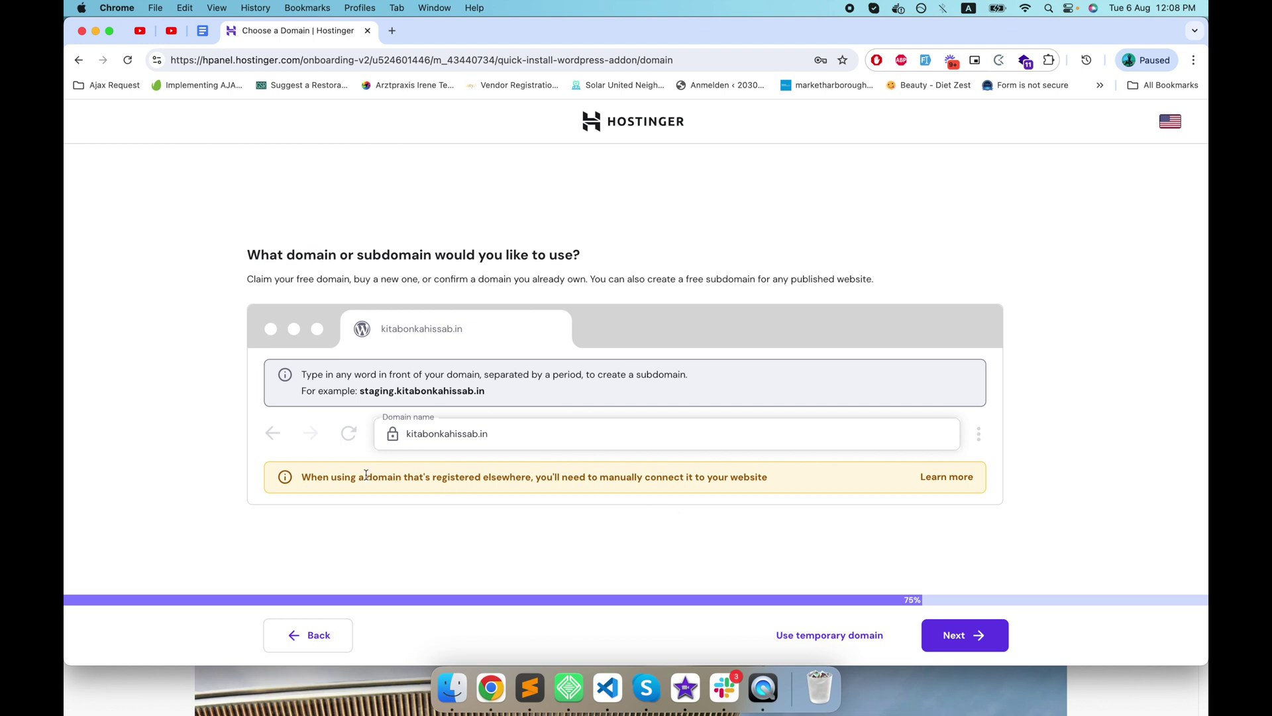
left_click(490, 432)
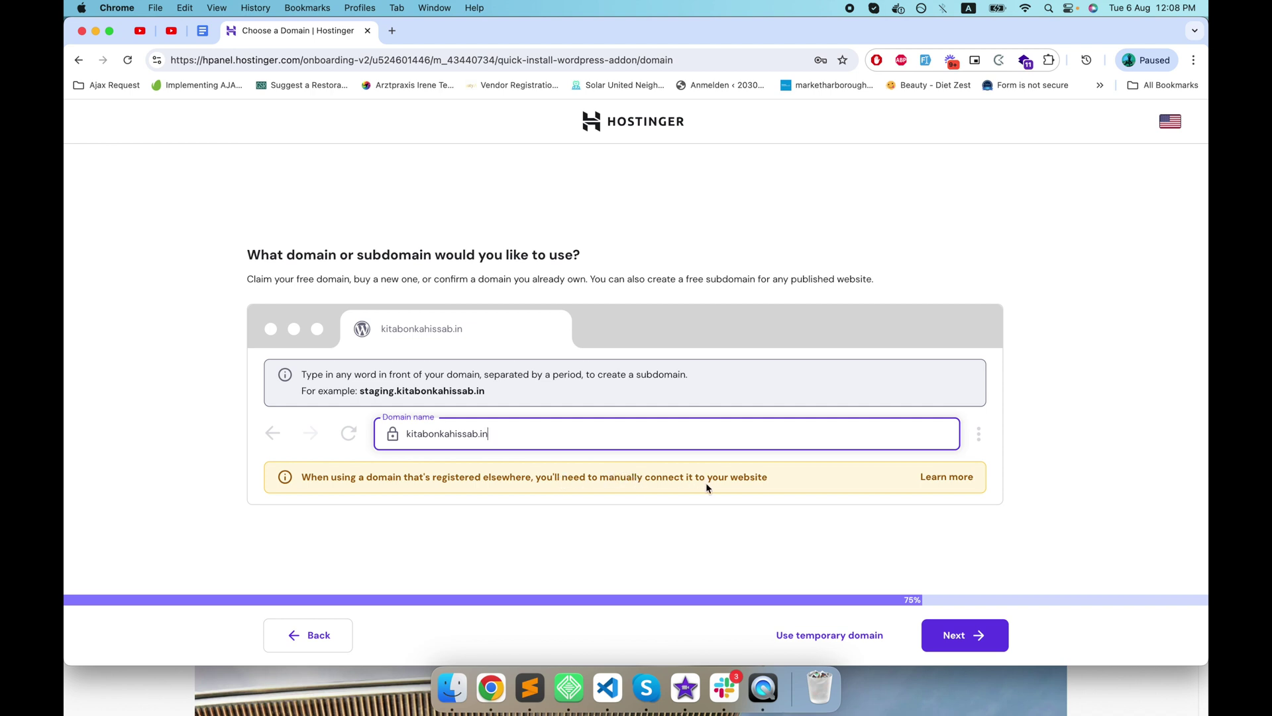
left_click(966, 634)
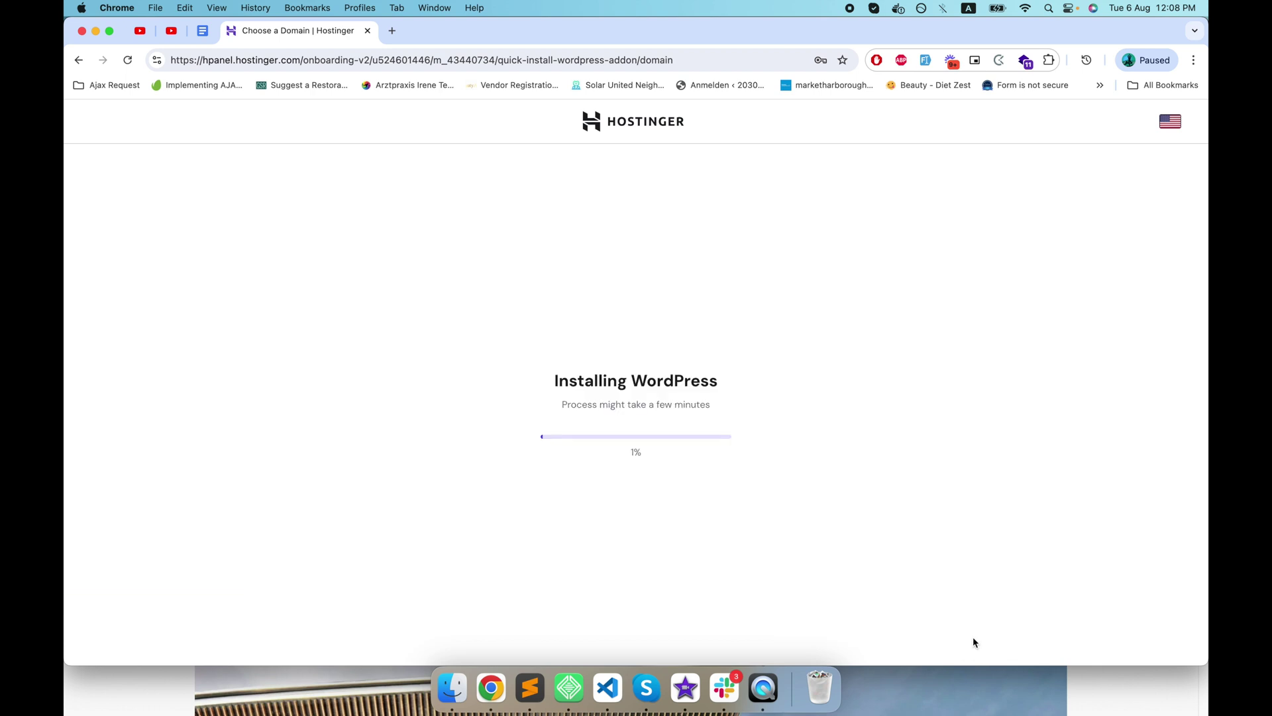
- Load kitabonkahissab.in in a new tab, then open its hPanel dashboard and WordPress Admin Panel
left_click(392, 31)
type("kitabonkahissab.in")
key("Return")
left_click(344, 38)
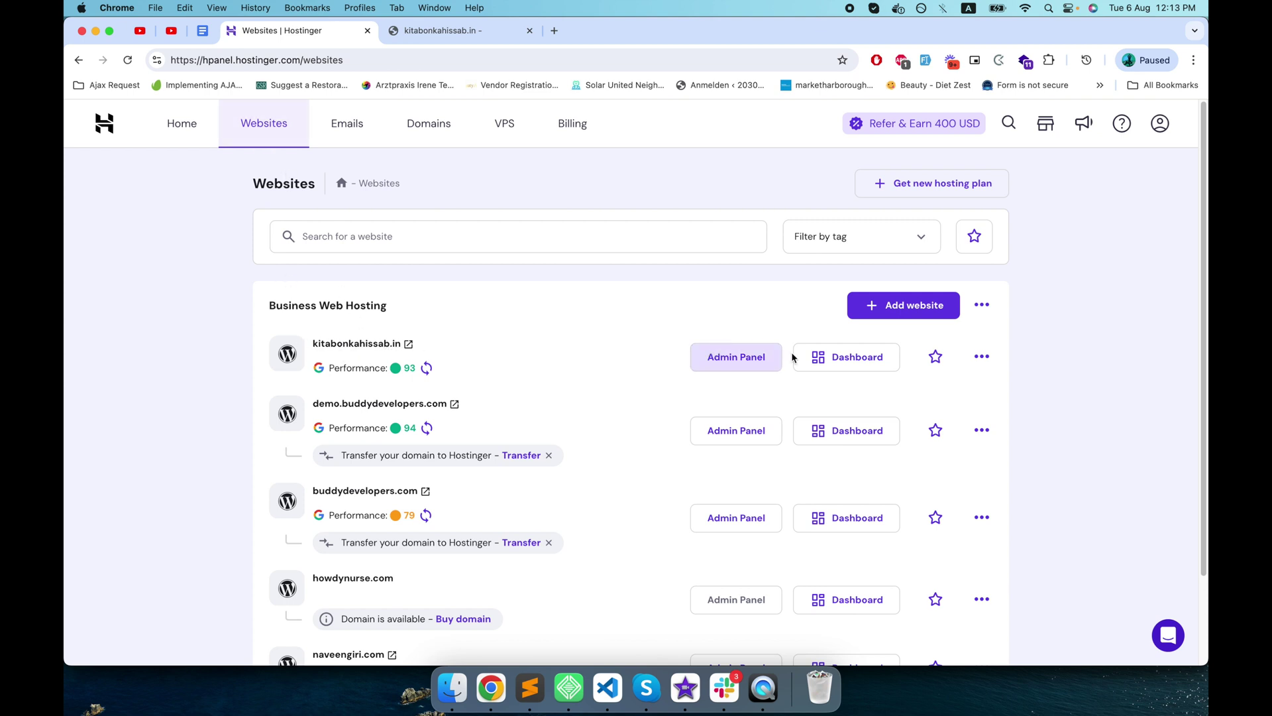
left_click(826, 358)
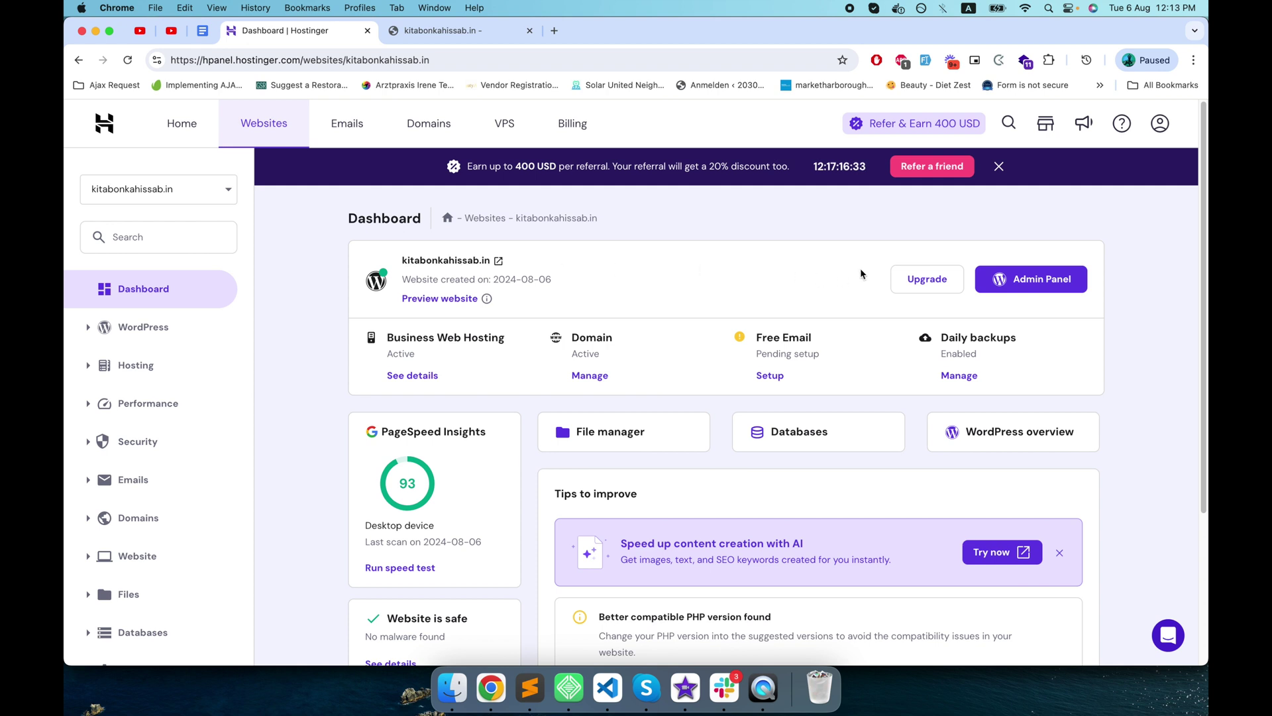
left_click(1045, 283)
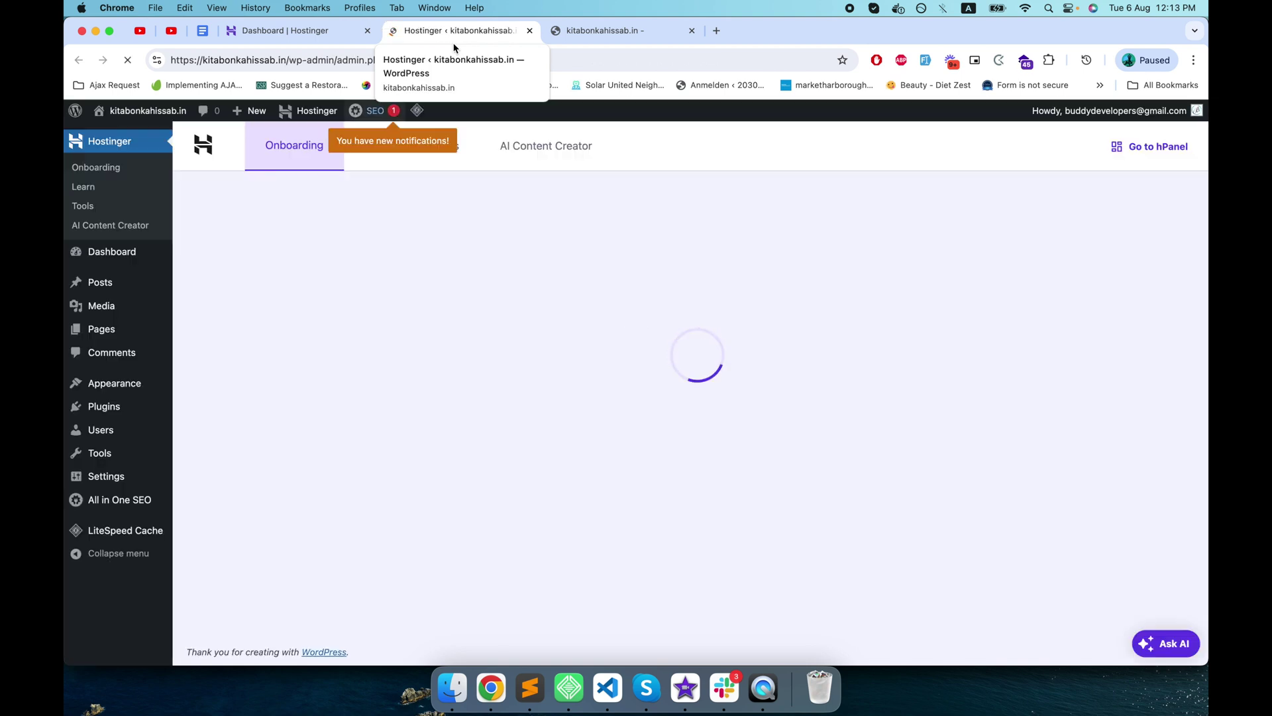
- Append /wp-admin to the kitabonkahissab.in address in the site tab and load it
left_click(562, 35)
left_click(511, 59)
left_click(512, 59)
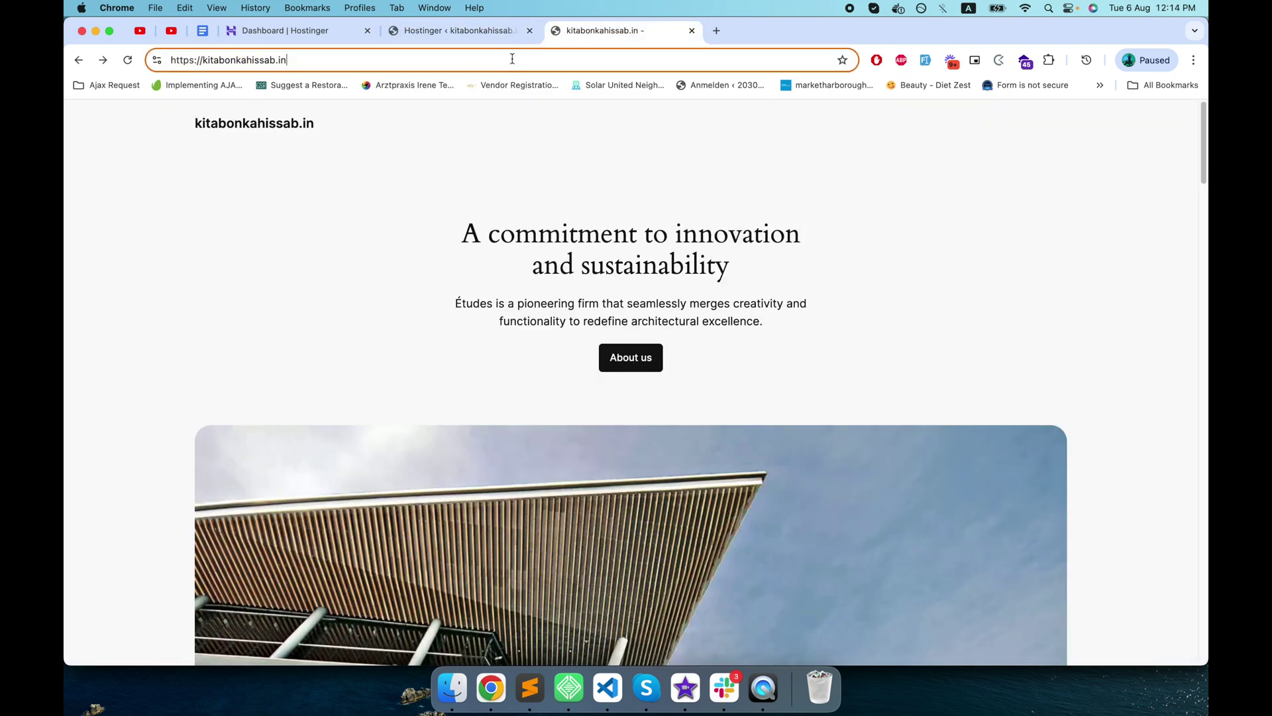
type("/wp-a")
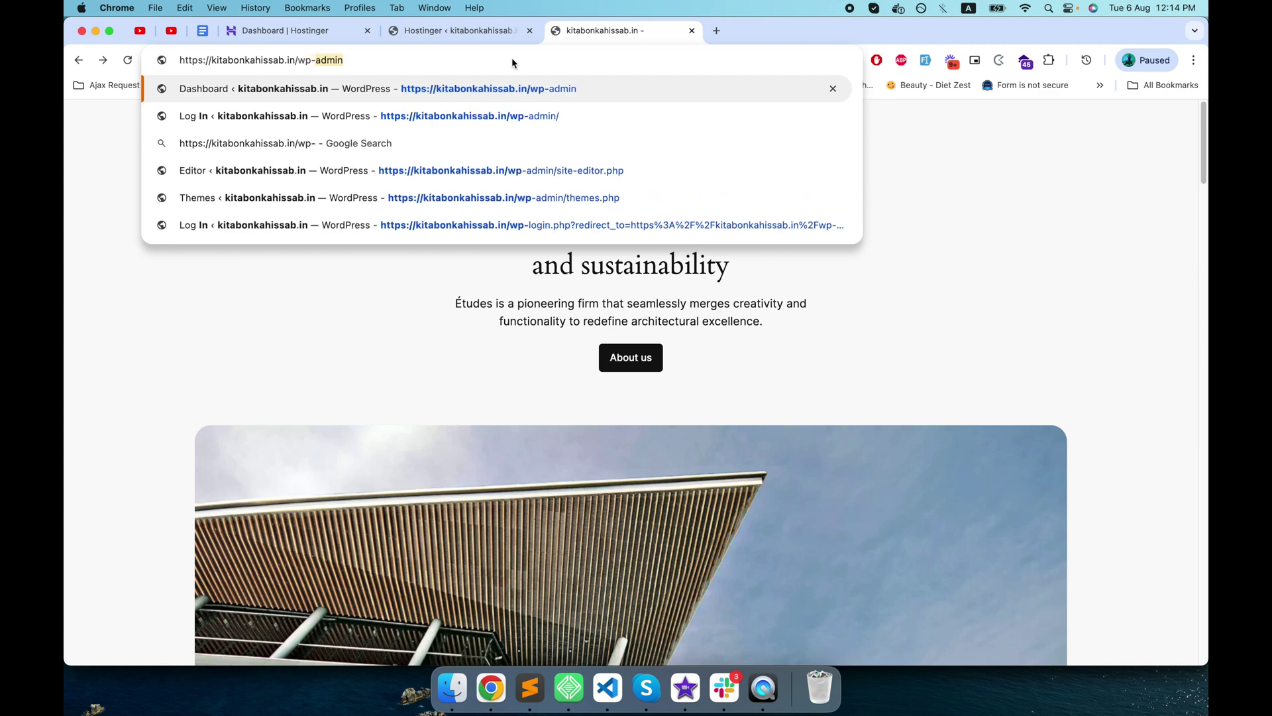
type("dmin")
key("Return")
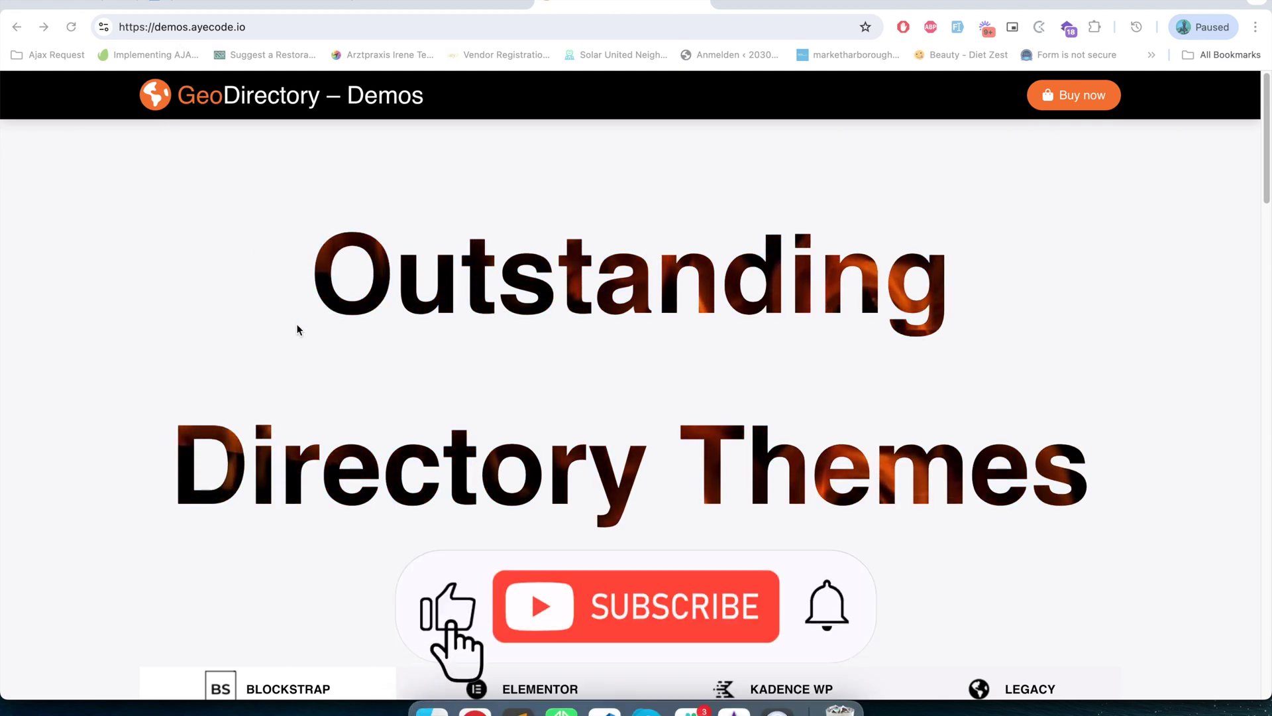
- Scroll through the Blockstrap demo themes, then the Elementor templates
scroll(296, 323, "down", 6)
scroll(296, 322, "down", 1)
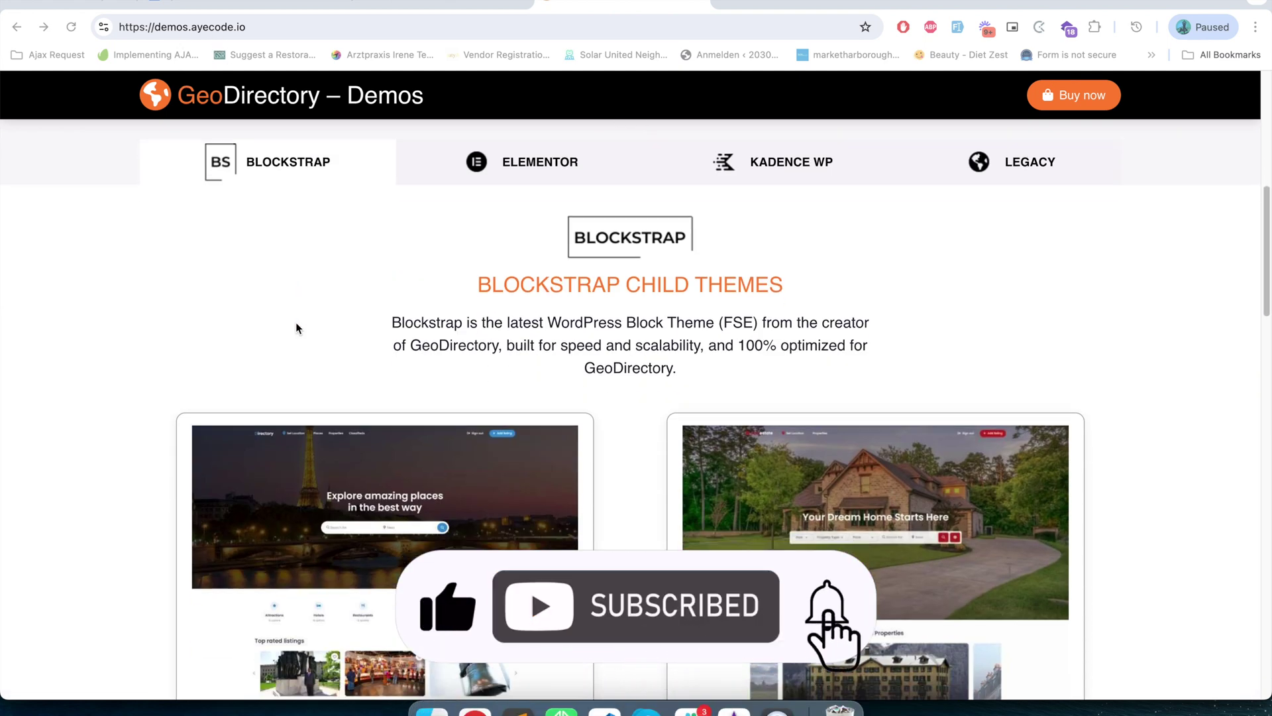
scroll(296, 323, "up", 5)
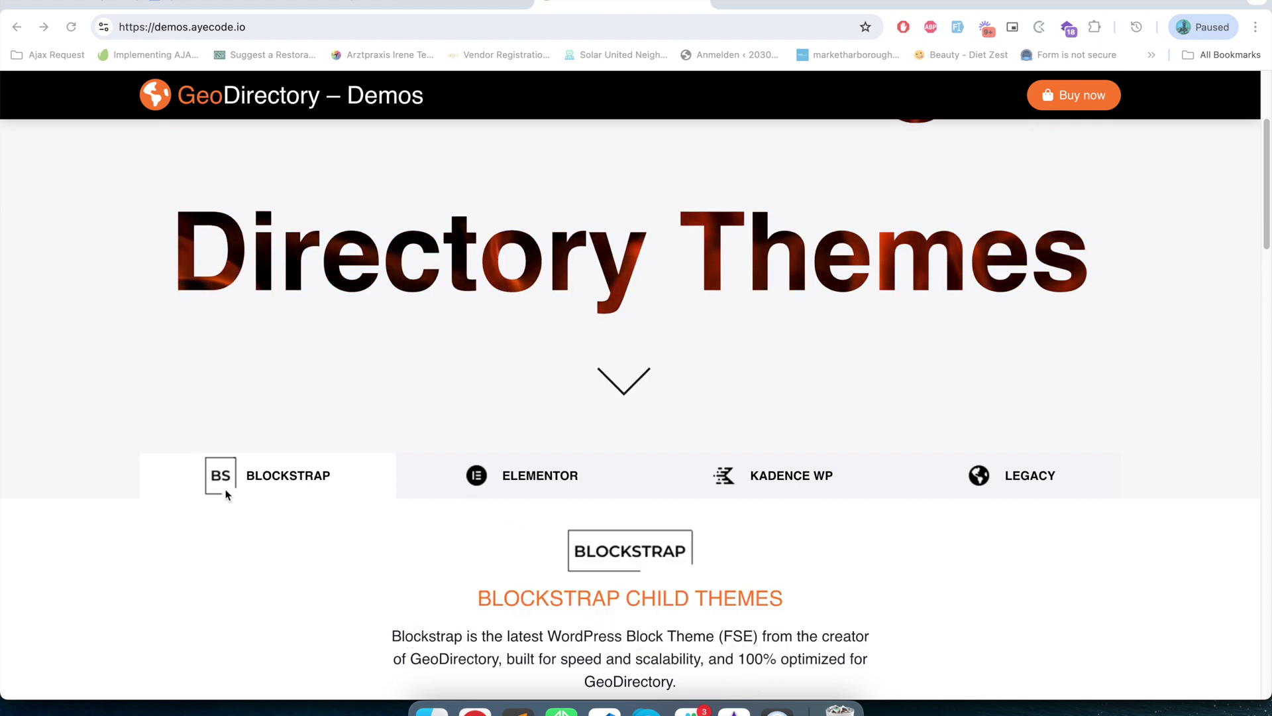
scroll(318, 575, "down", 20)
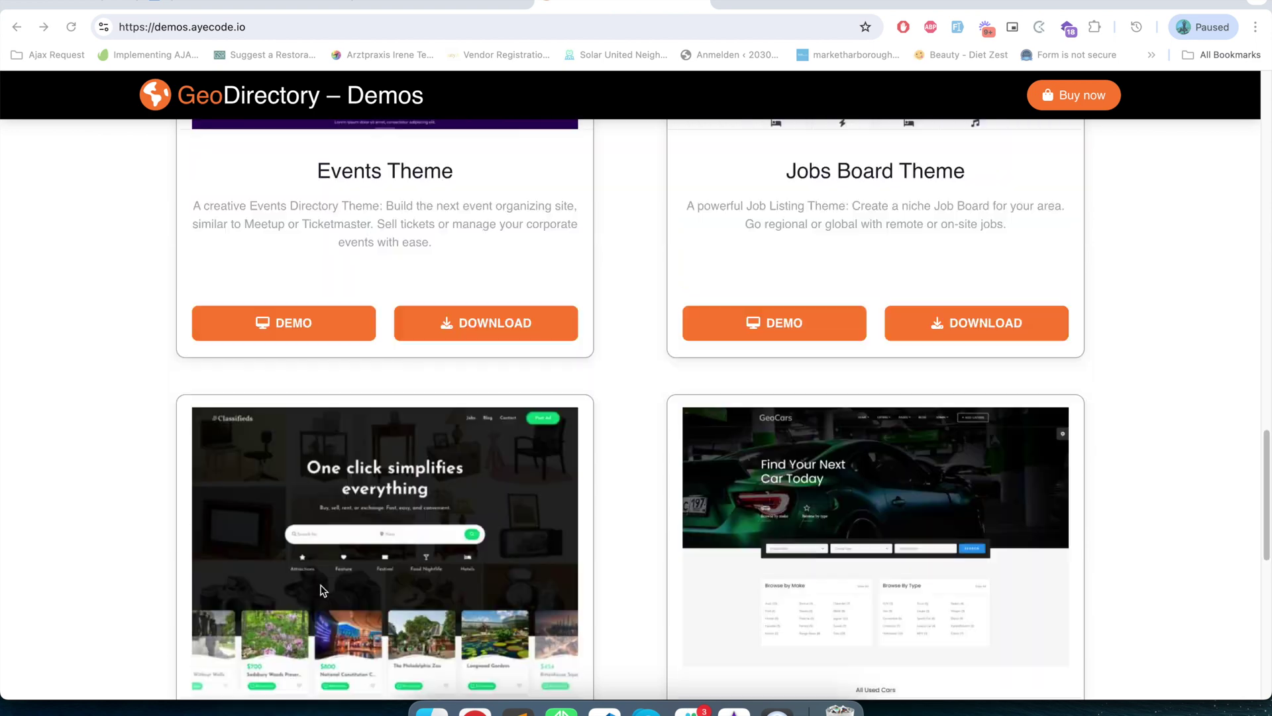
scroll(320, 590, "down", 8)
scroll(321, 589, "up", 11)
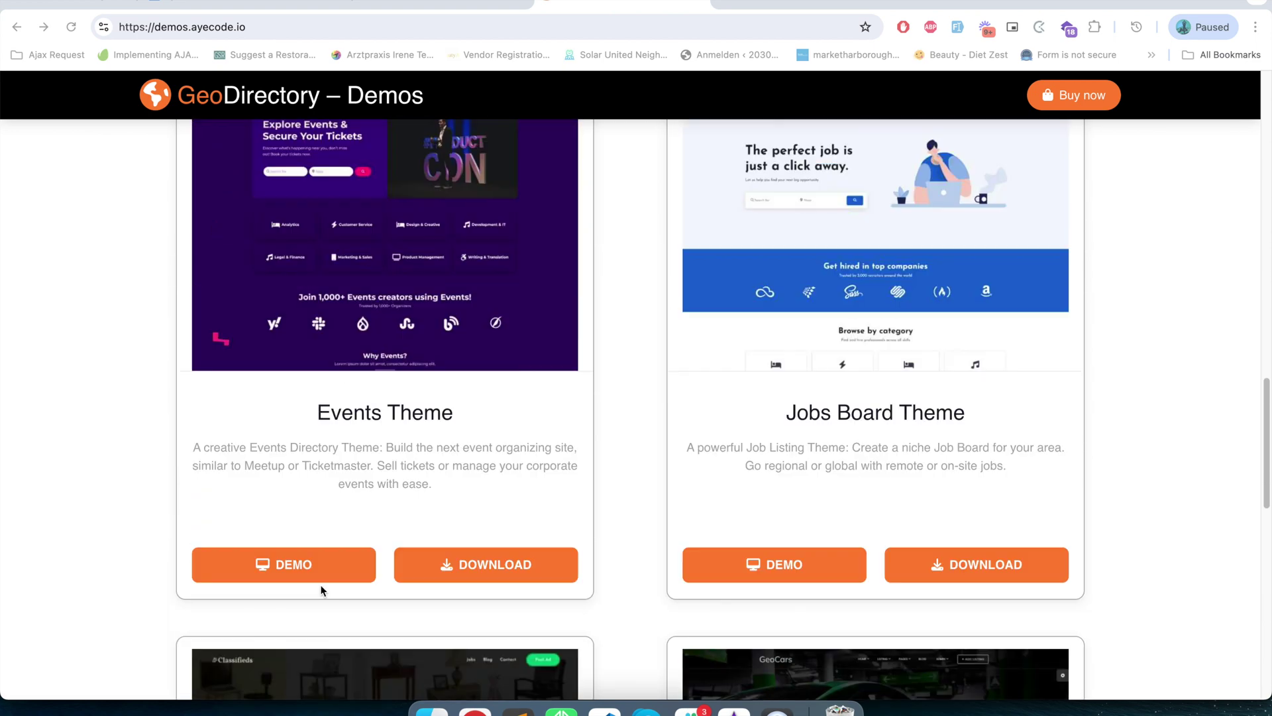
scroll(320, 589, "up", 15)
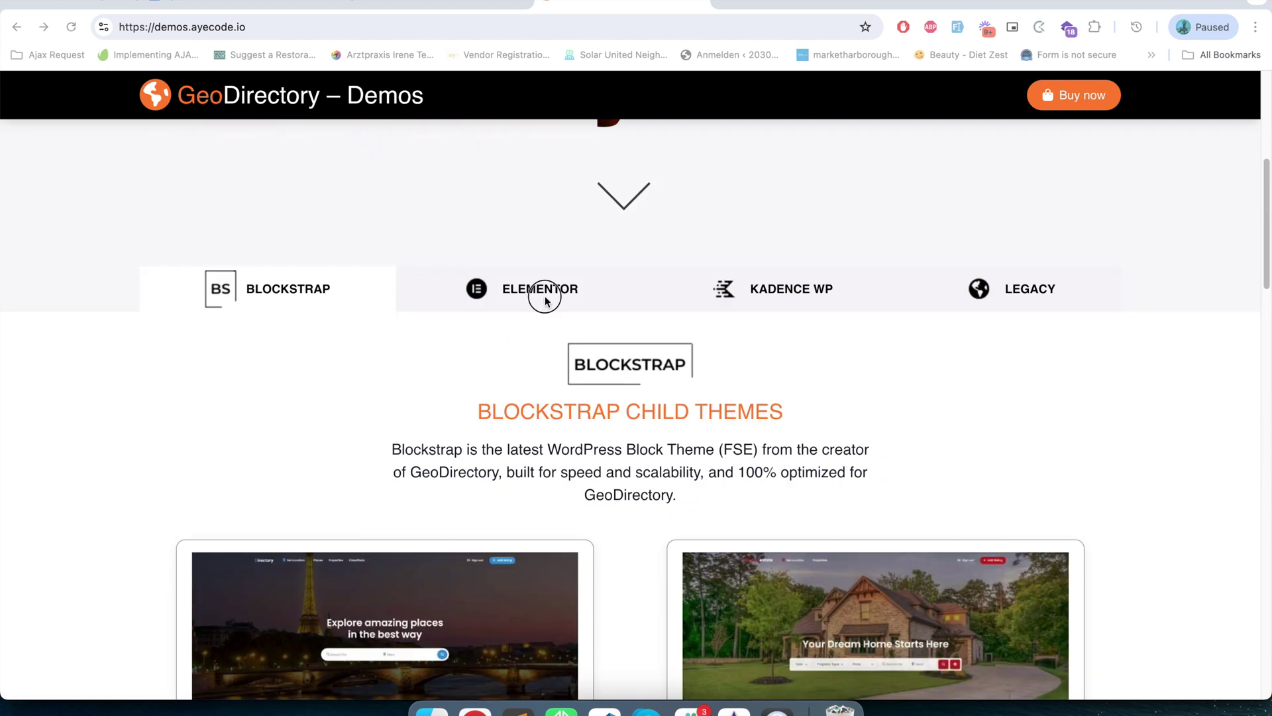
left_click(542, 292)
scroll(517, 346, "down", 5)
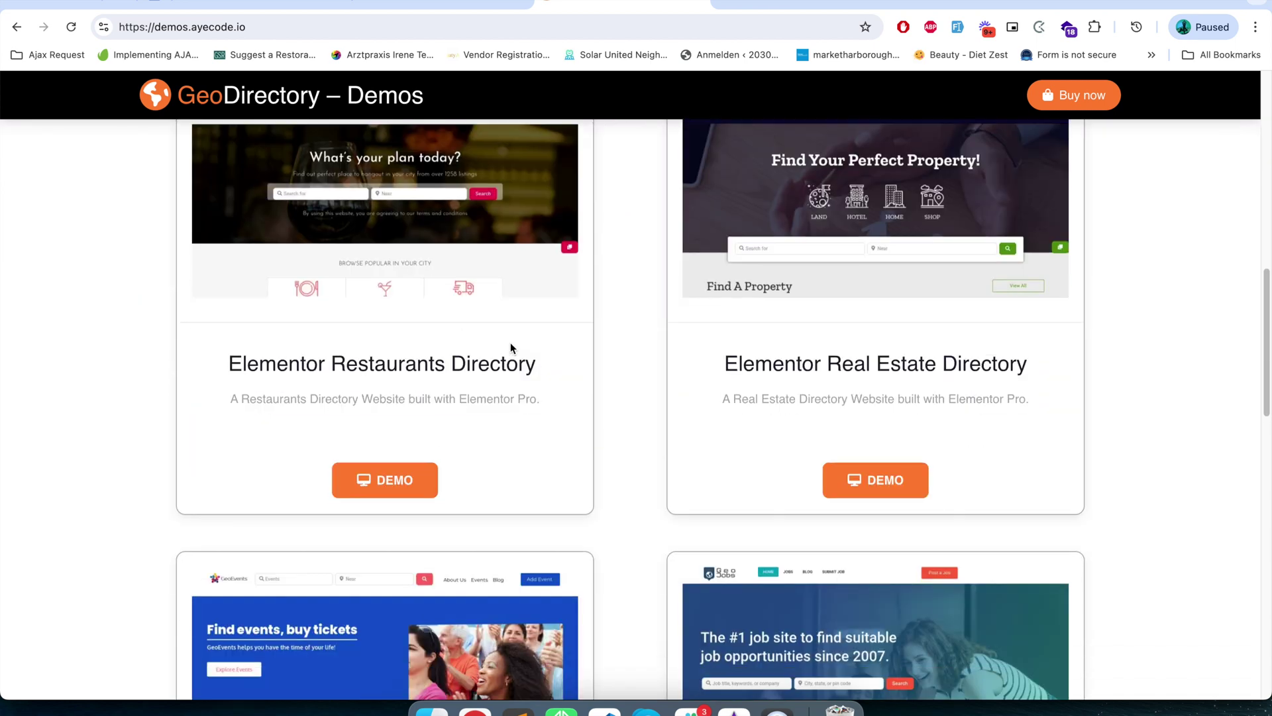
scroll(514, 347, "down", 4)
scroll(597, 344, "up", 10)
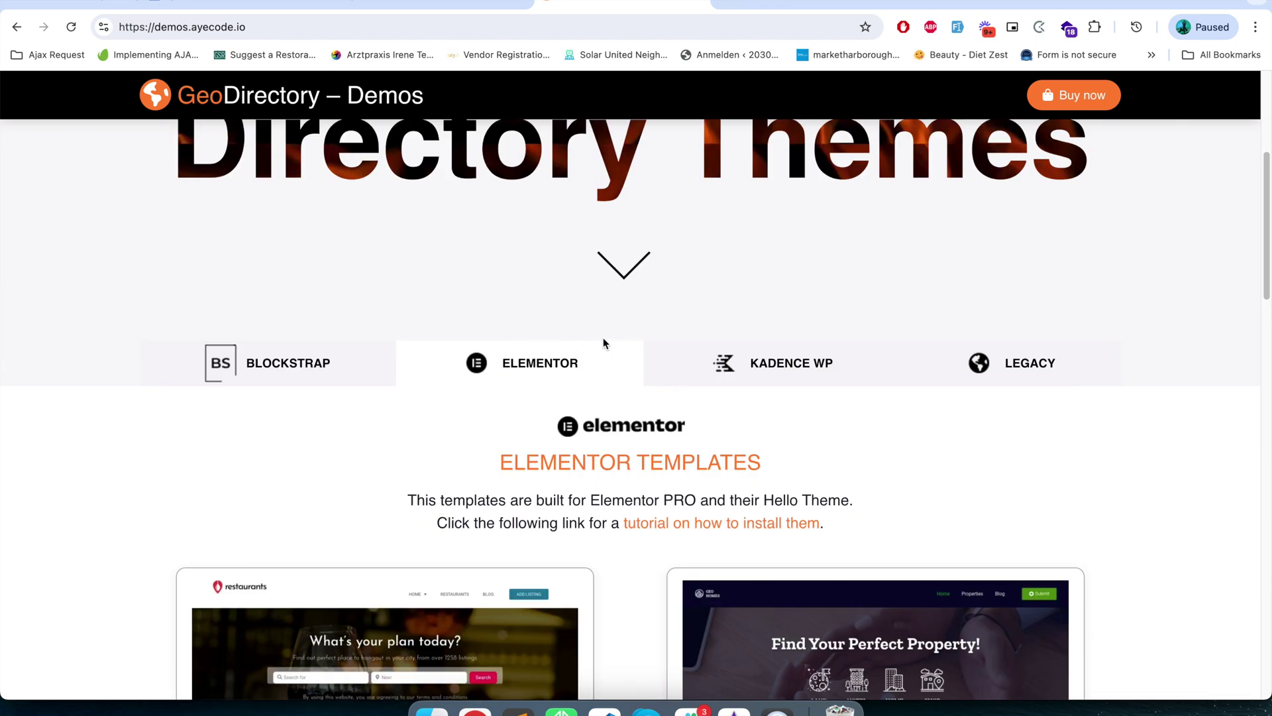
- View the Kadence WP templates, then browse the Legacy themes from 2014 to 2018
left_click(813, 360)
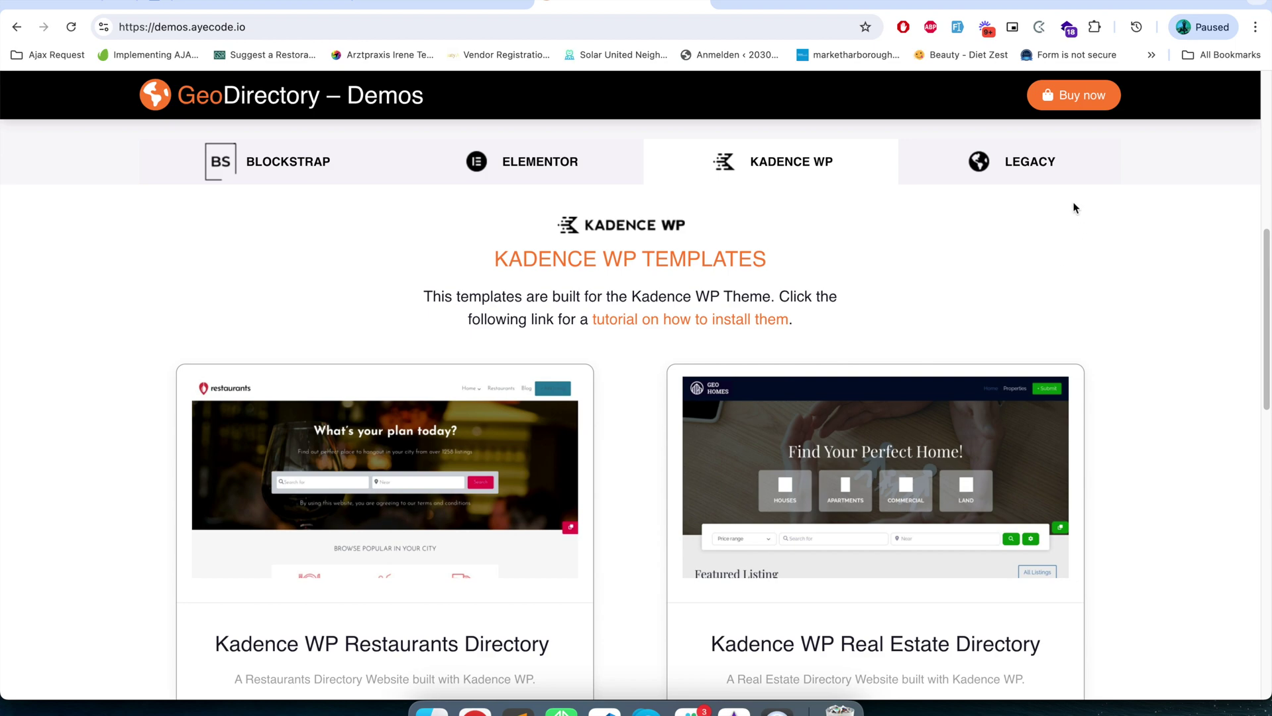
left_click(1015, 168)
scroll(956, 511, "down", 10)
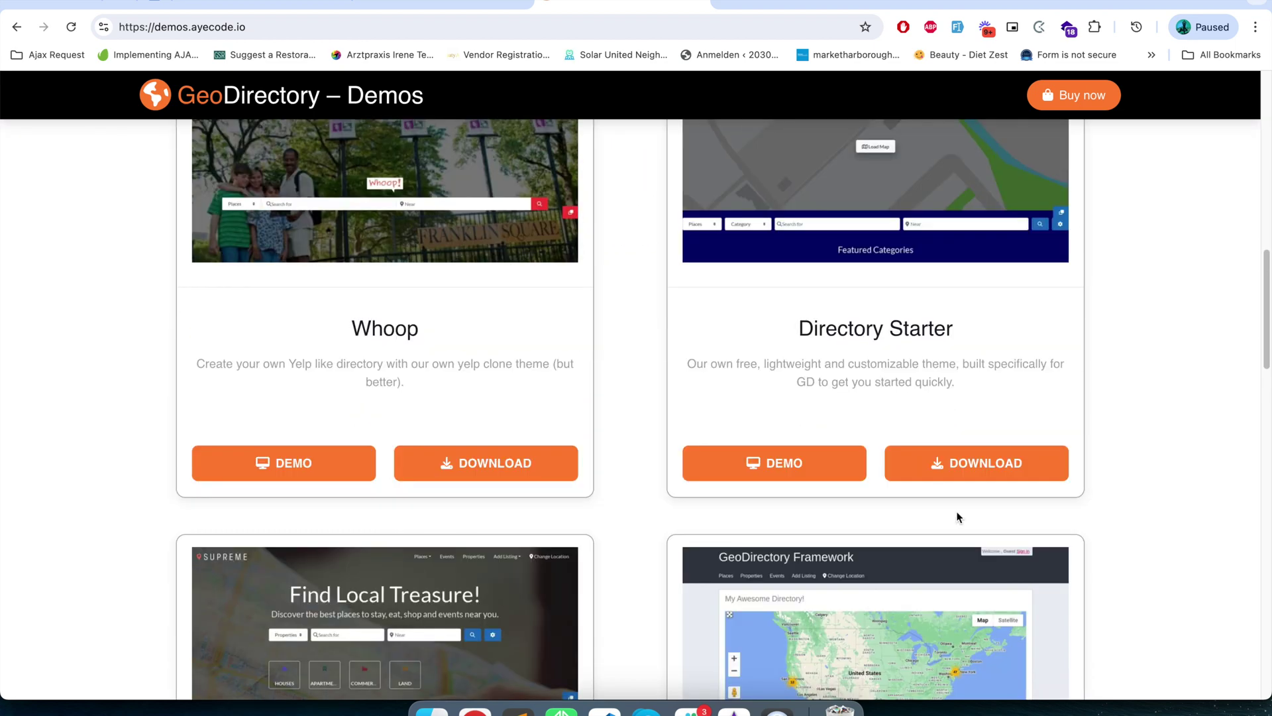
scroll(956, 510, "up", 15)
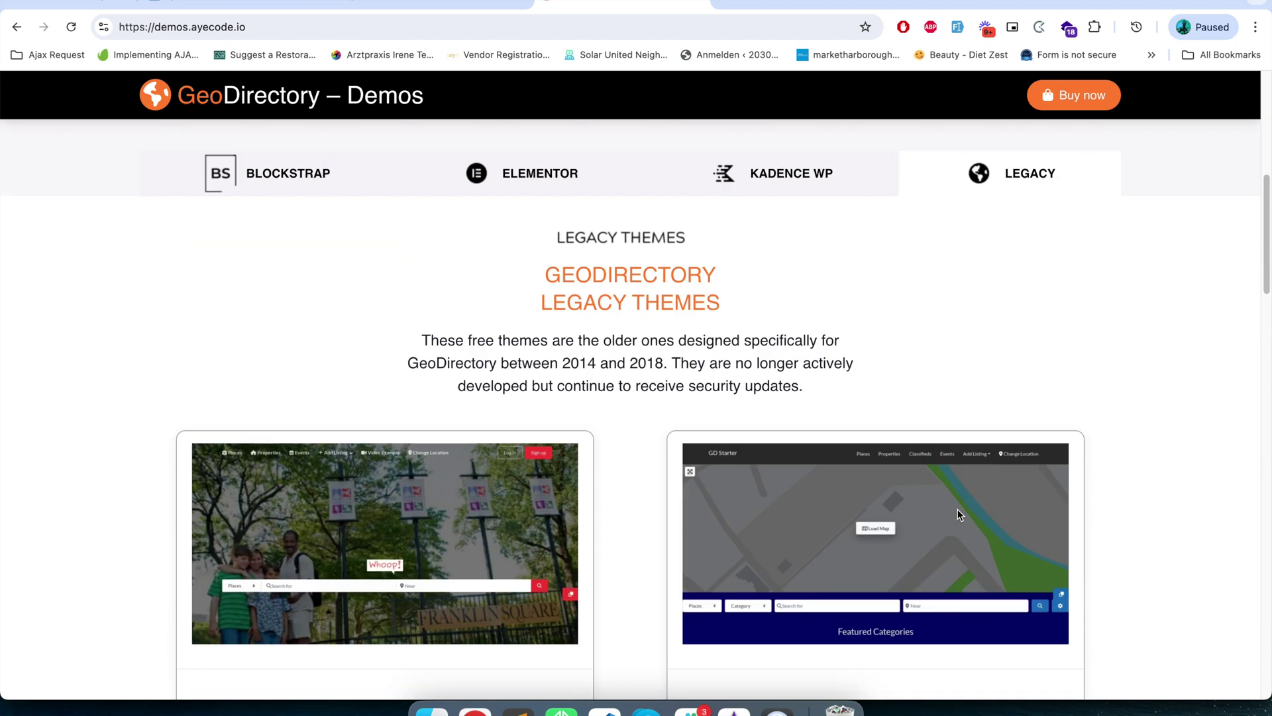
scroll(562, 556, "down", 3)
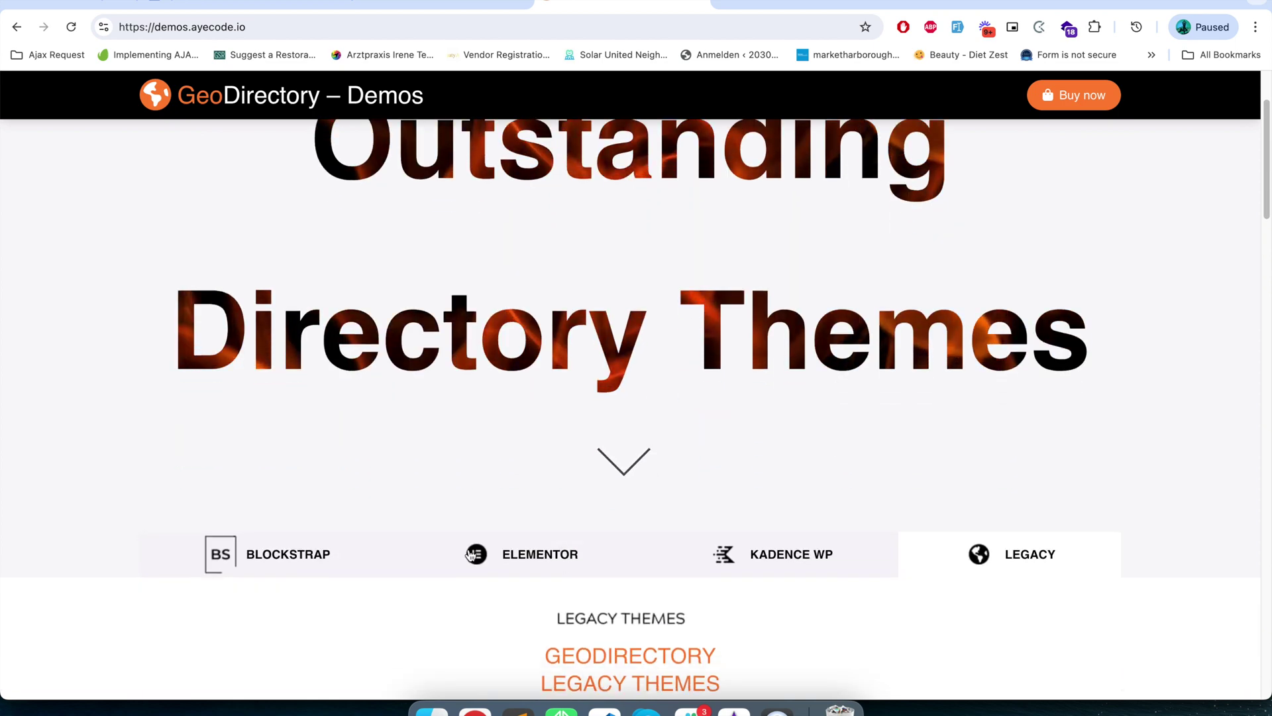
- Bring the BlockStrap child themes back into view and pick out the Directory Theme card
left_click(306, 548)
scroll(312, 563, "down", 10)
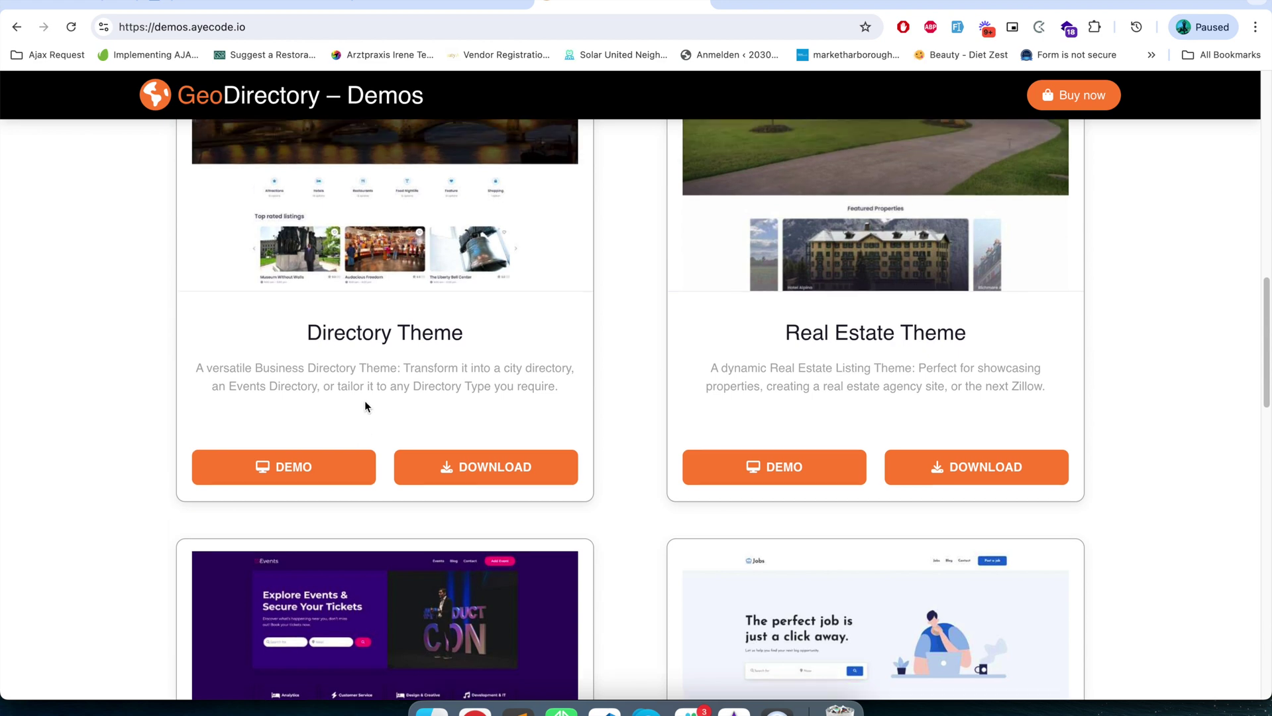
scroll(364, 327, "up", 5)
triple_click(298, 589)
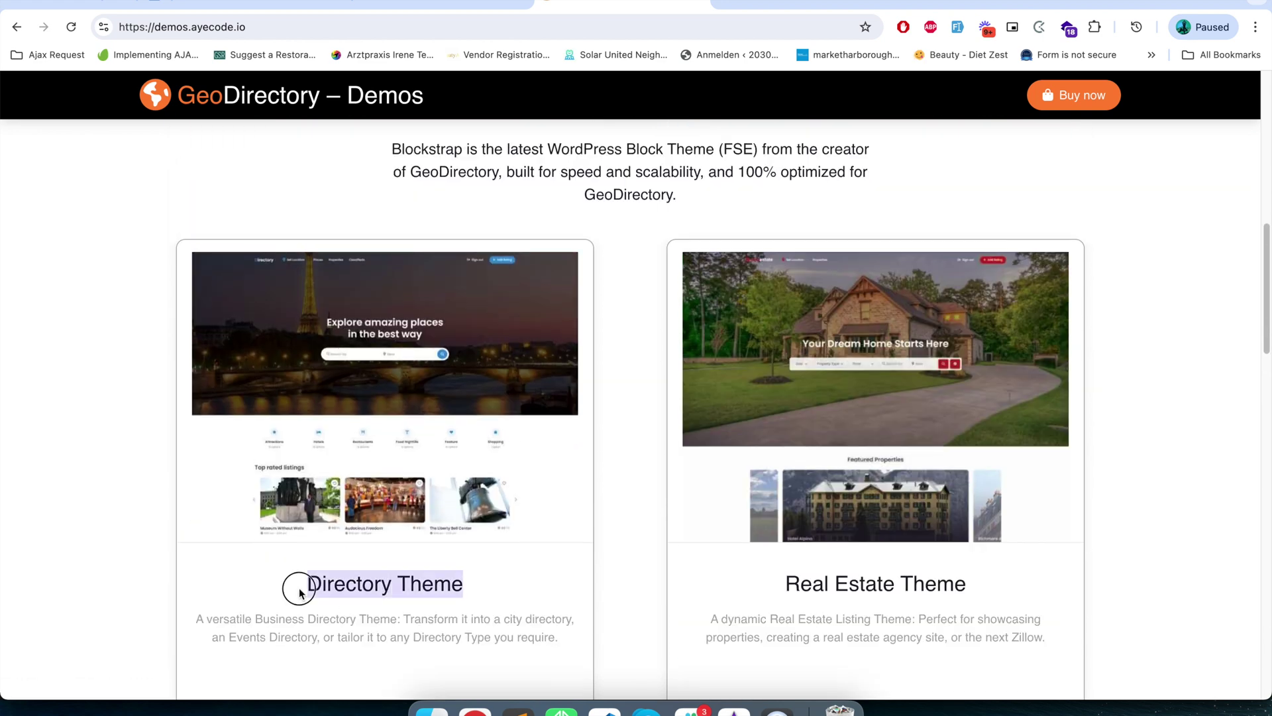
scroll(331, 588, "up", 5)
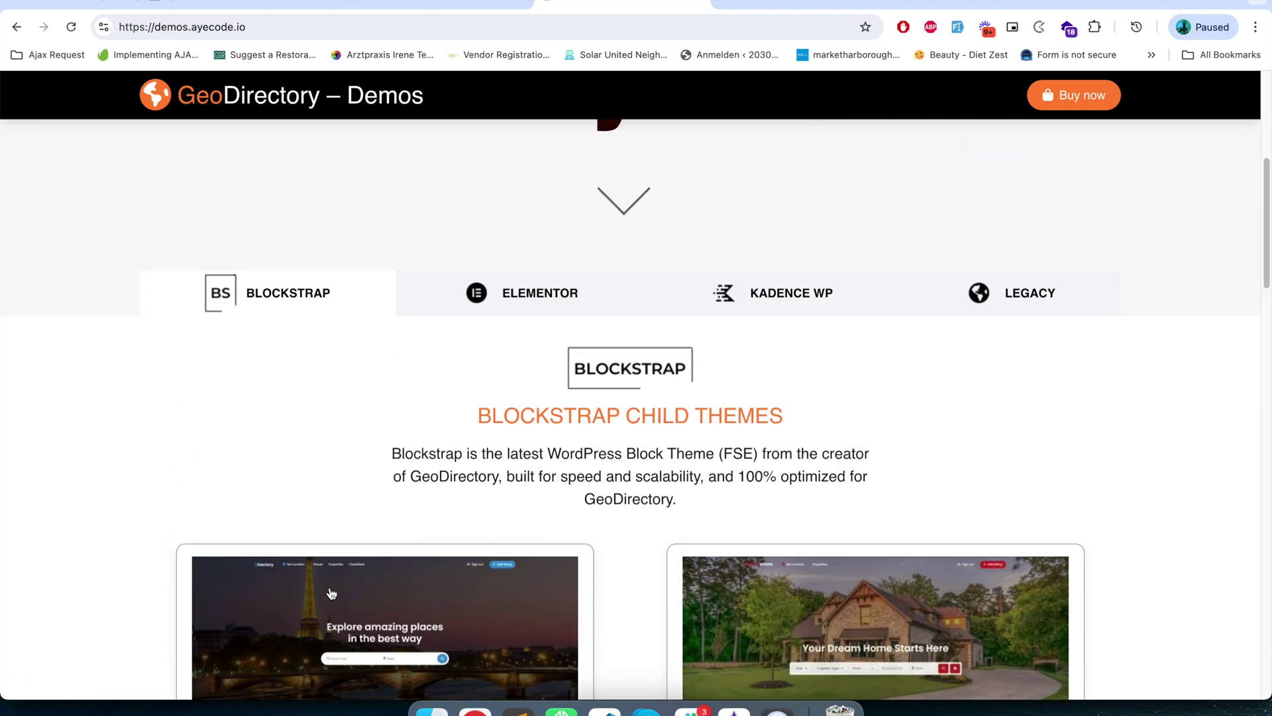
scroll(431, 594, "down", 2)
scroll(432, 594, "down", 6)
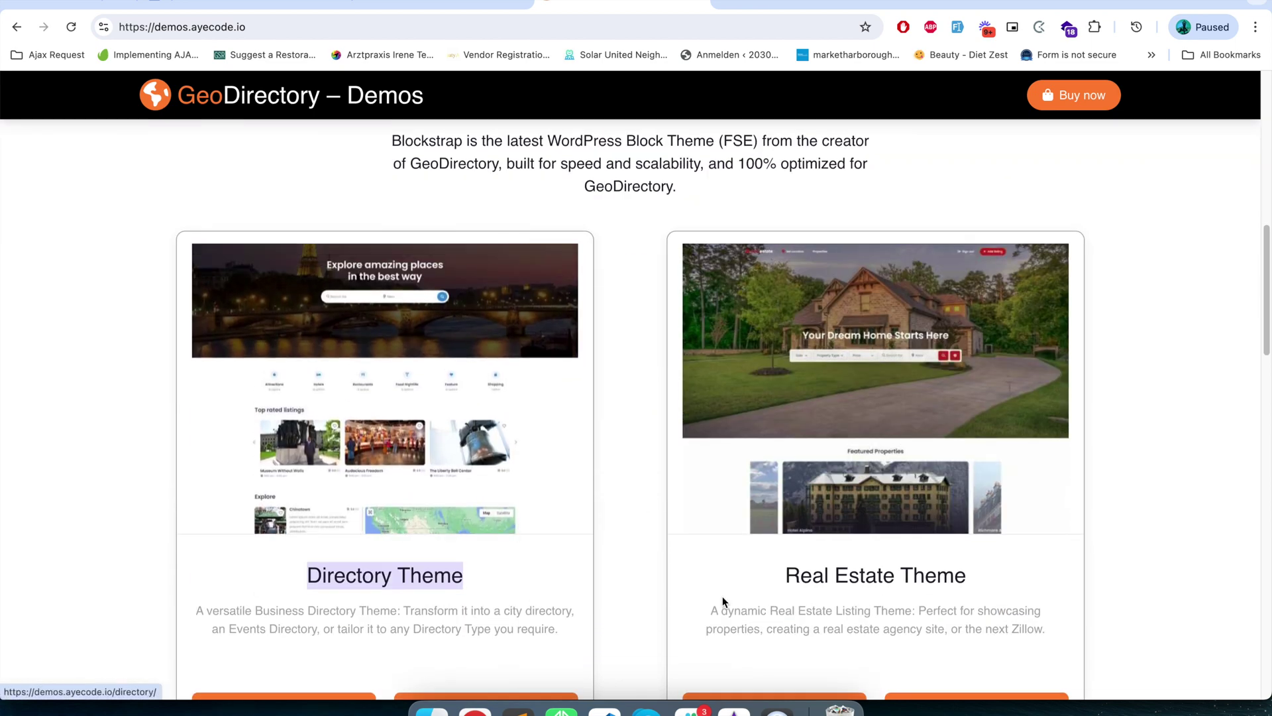
scroll(579, 673, "up", 4)
scroll(579, 673, "down", 4)
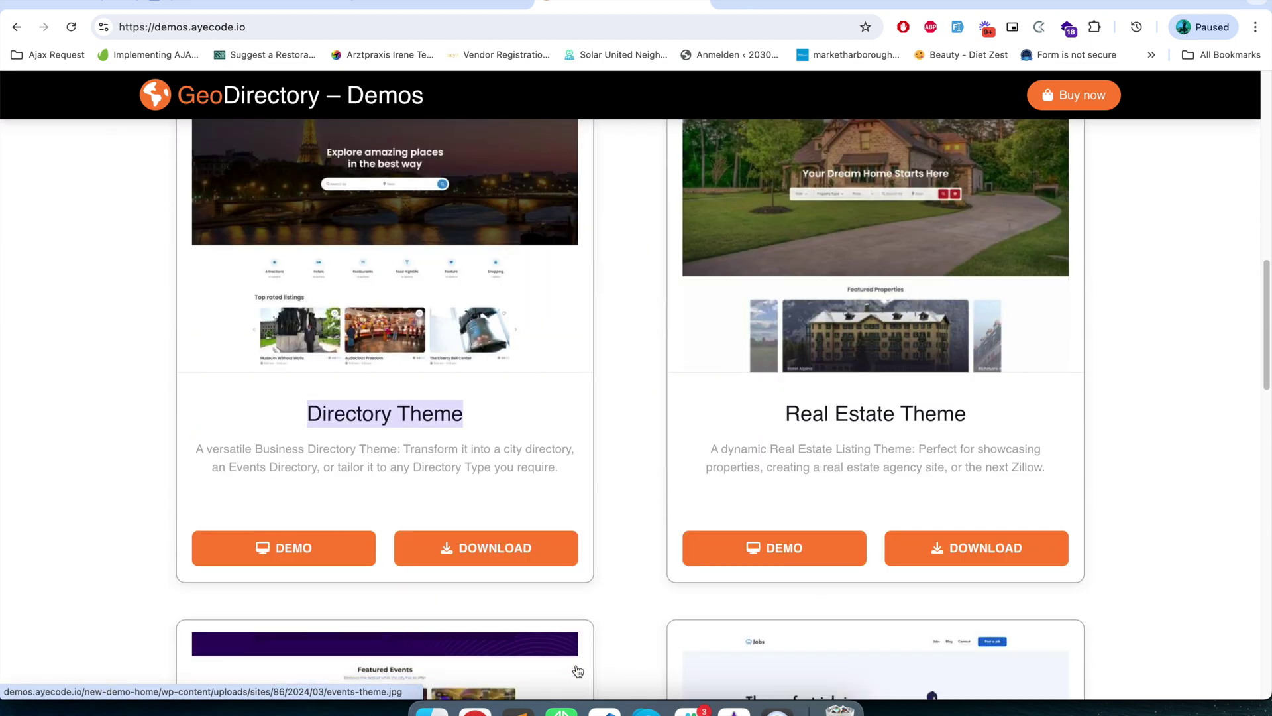
- Compare the Real Estate, Events and Jobs Board theme cards before returning to the Directory Theme demo
triple_click(815, 415)
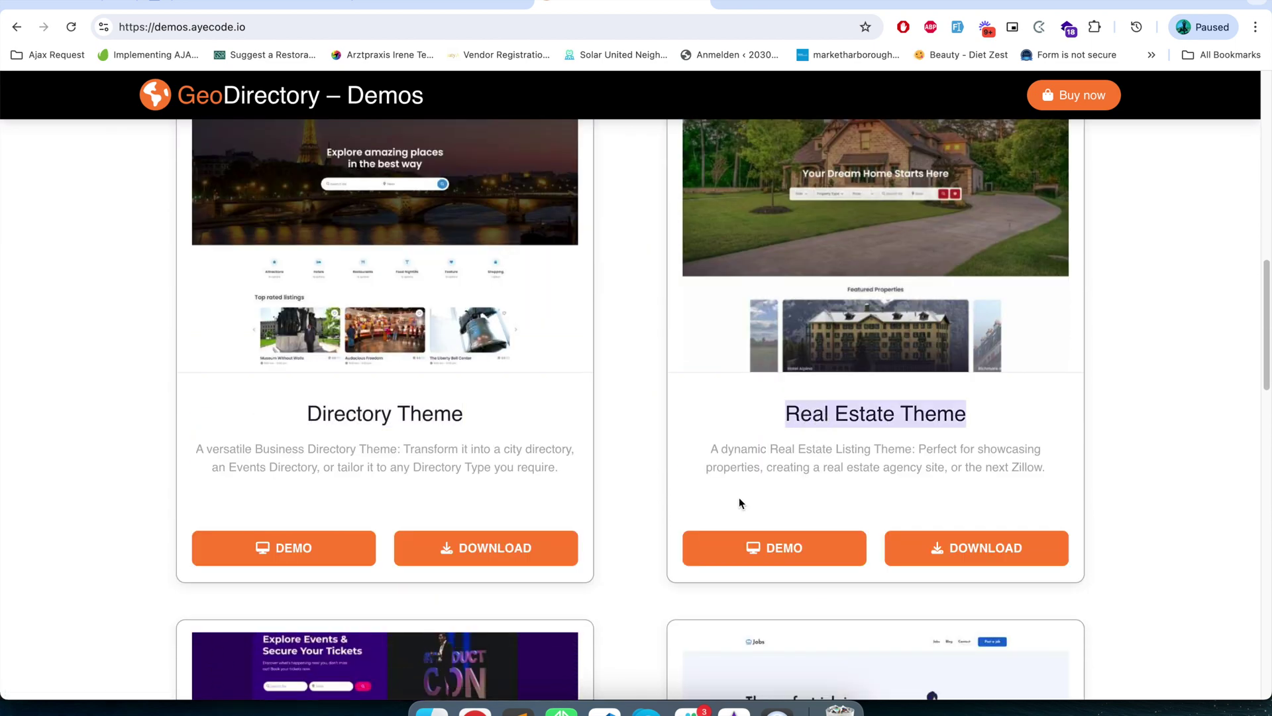
scroll(738, 503, "down", 8)
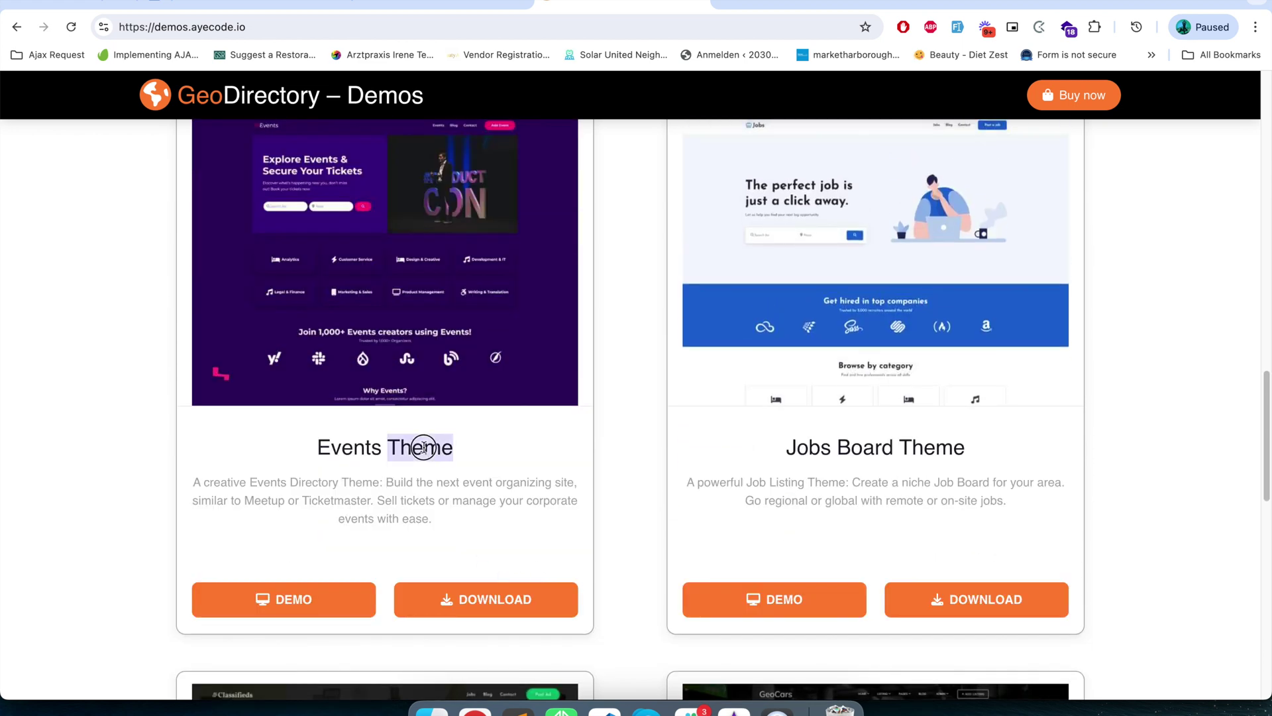
triple_click(423, 453)
triple_click(823, 445)
scroll(733, 594, "down", 4)
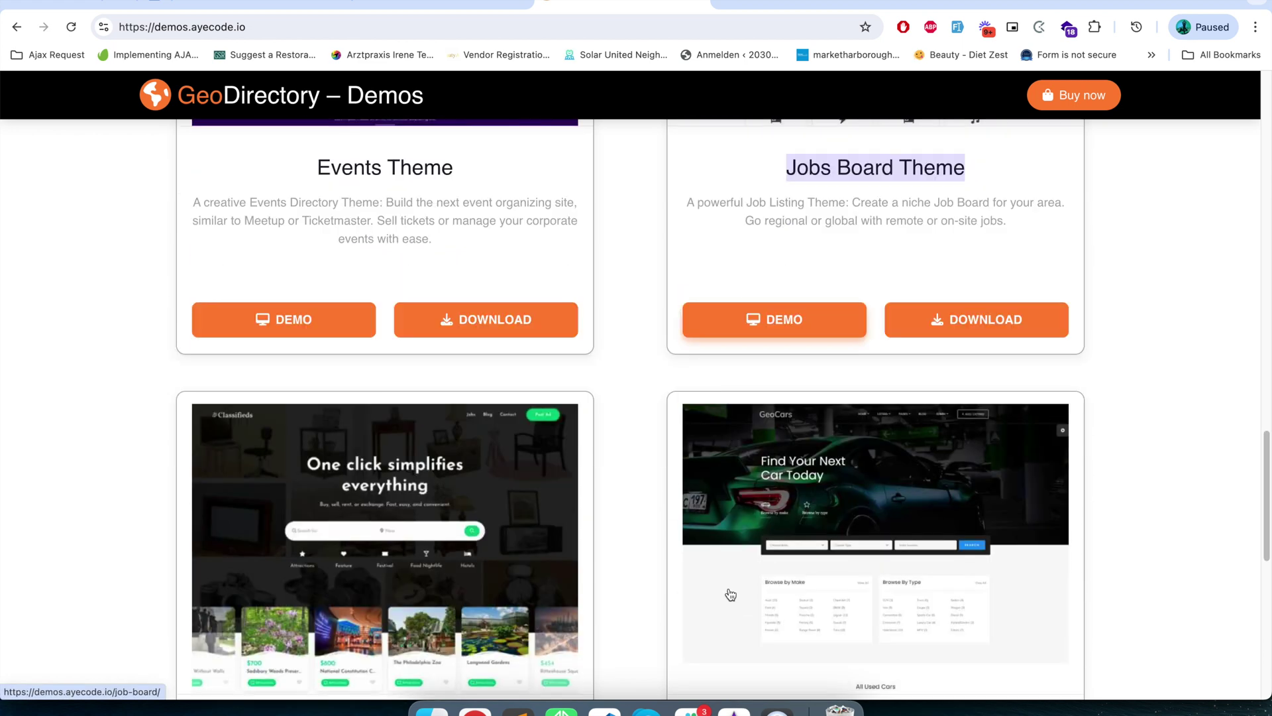
scroll(727, 590, "up", 2)
scroll(729, 592, "up", 12)
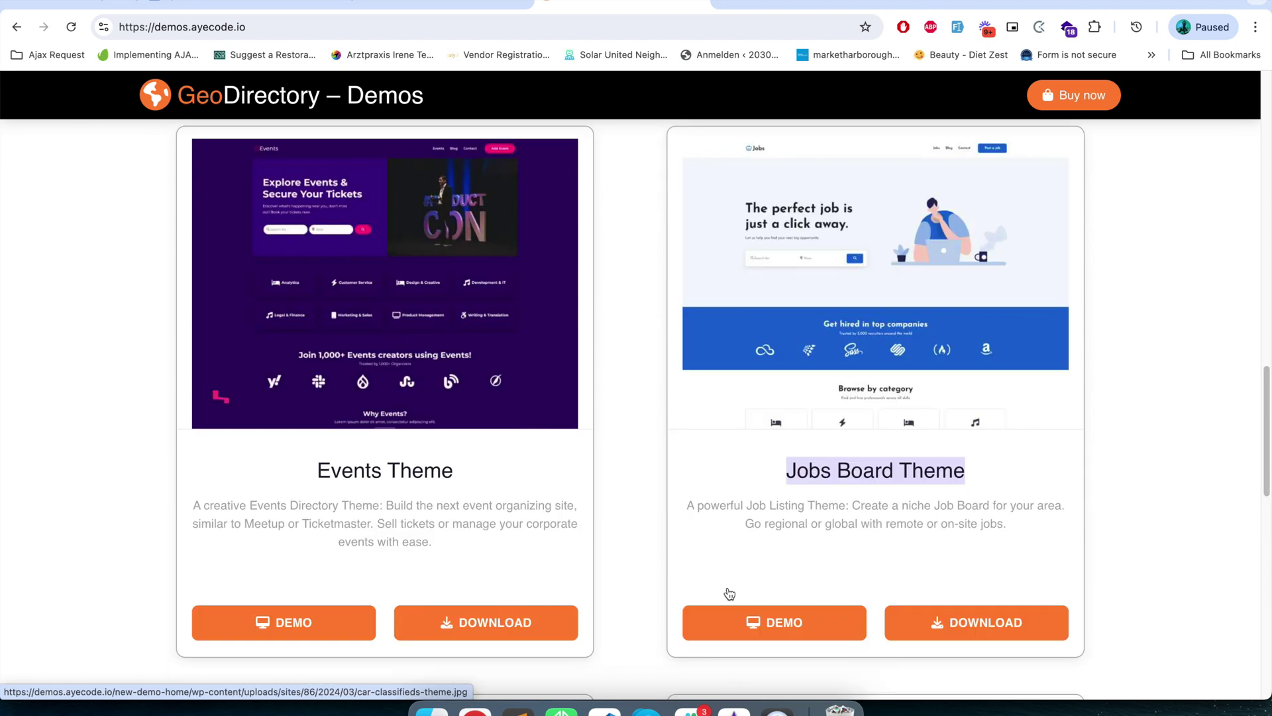
scroll(426, 514, "up", 5)
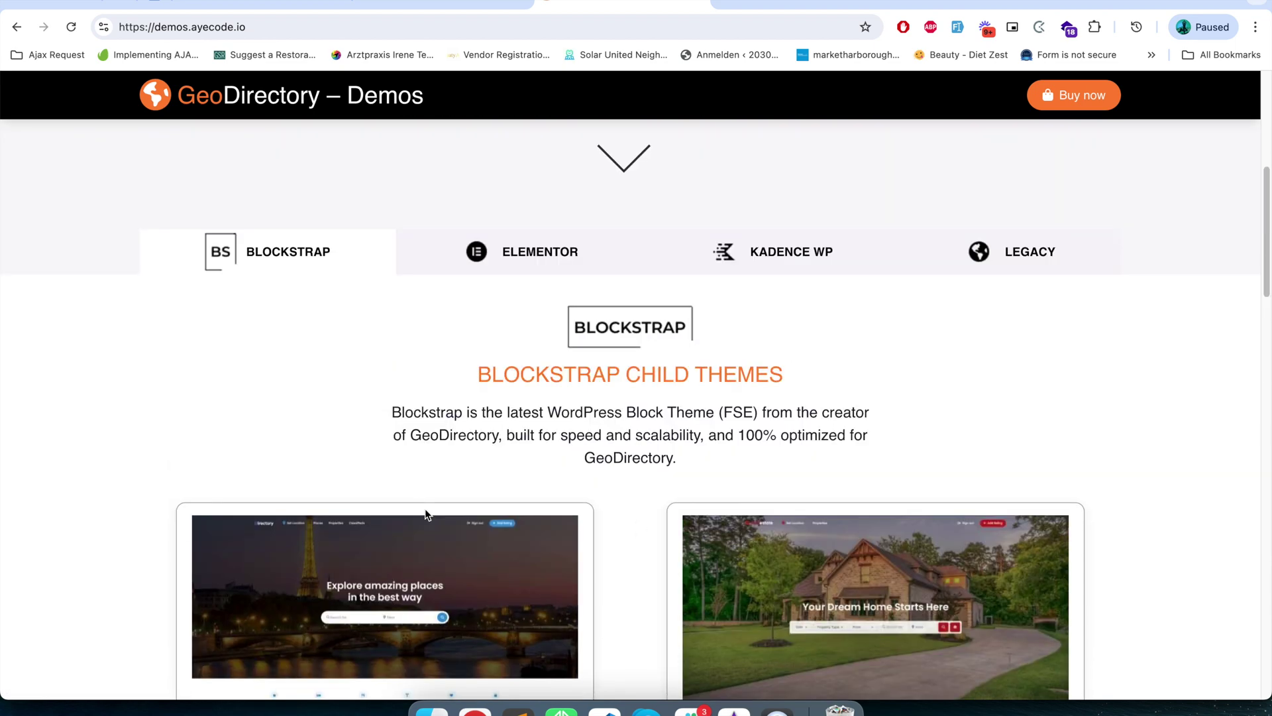
scroll(398, 501, "down", 5)
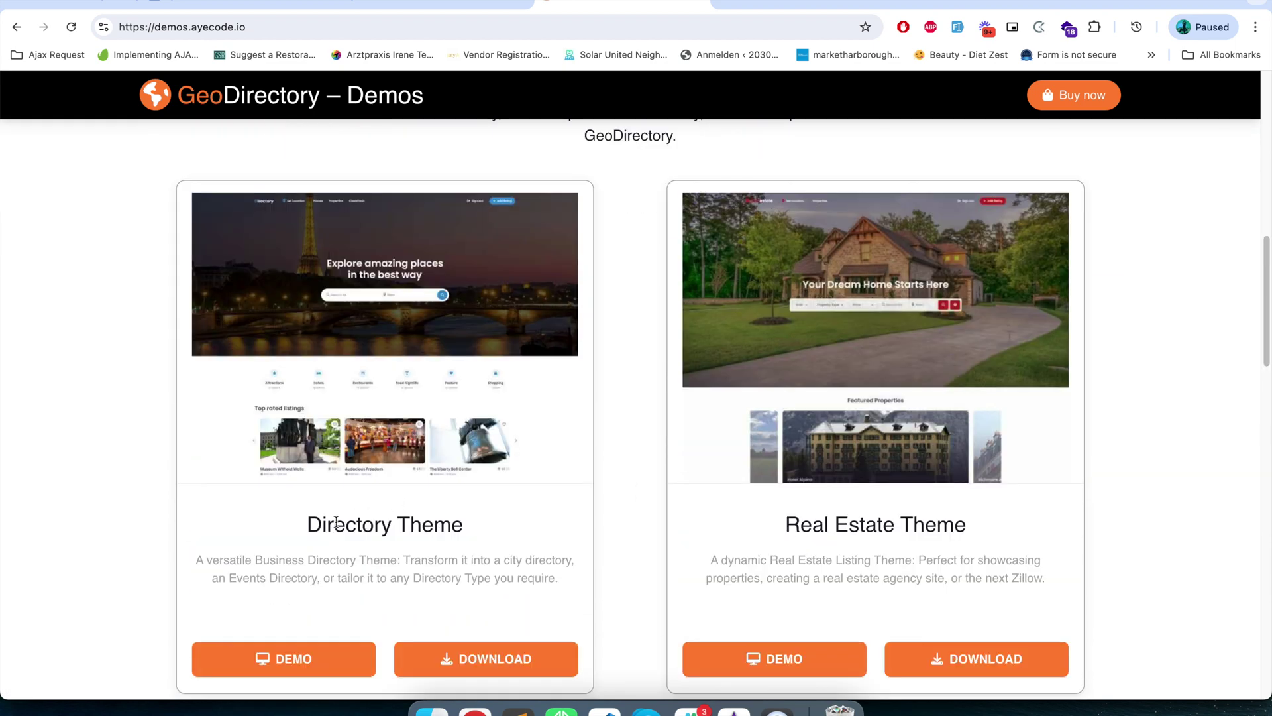
scroll(333, 525, "up", 2)
scroll(322, 503, "down", 7)
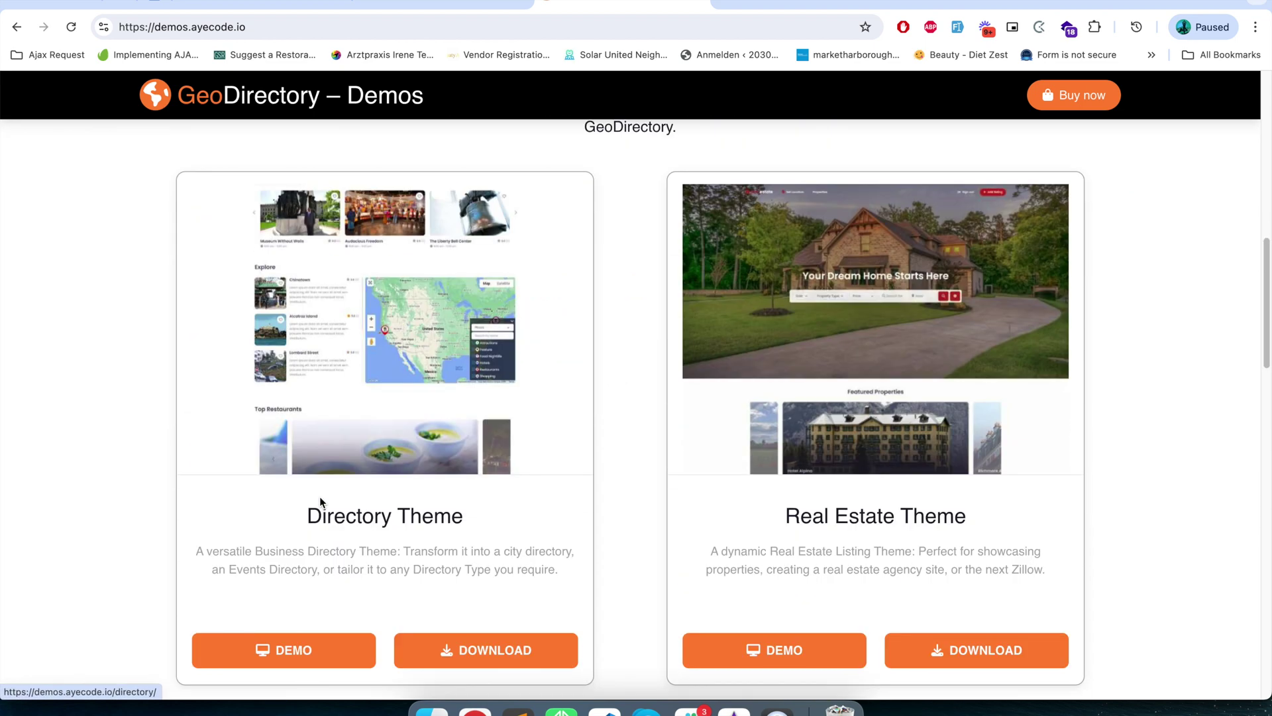
scroll(369, 460, "up", 2)
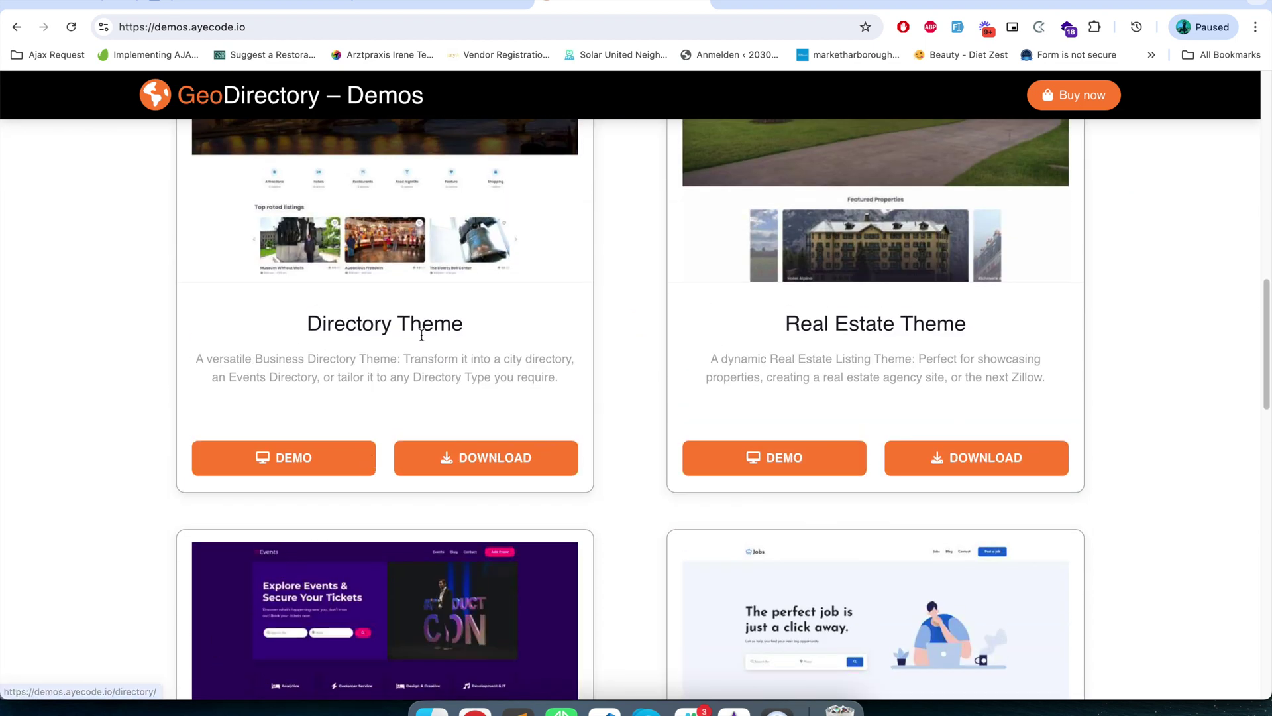
scroll(405, 340, "up", 4)
scroll(335, 605, "down", 2)
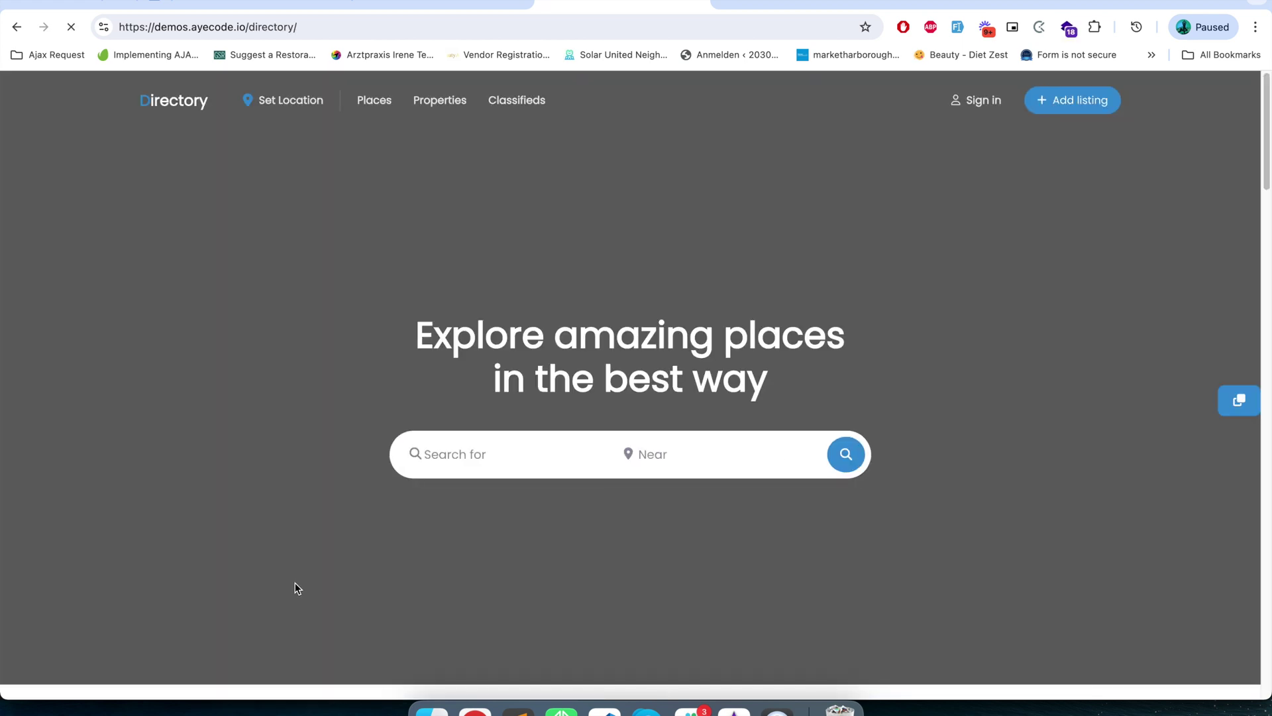
- Browse the Directory demo's locations, map and footer, then return to the WordPress dashboard tab
scroll(296, 587, "down", 10)
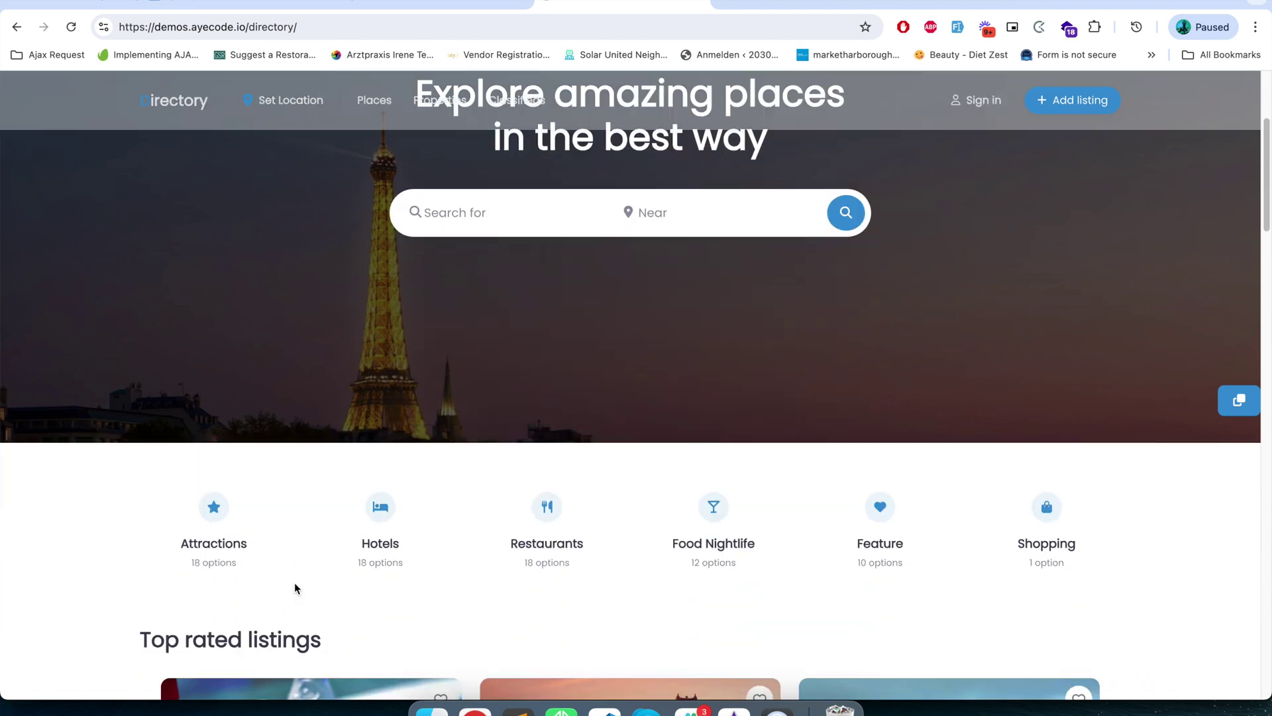
scroll(295, 582, "down", 5)
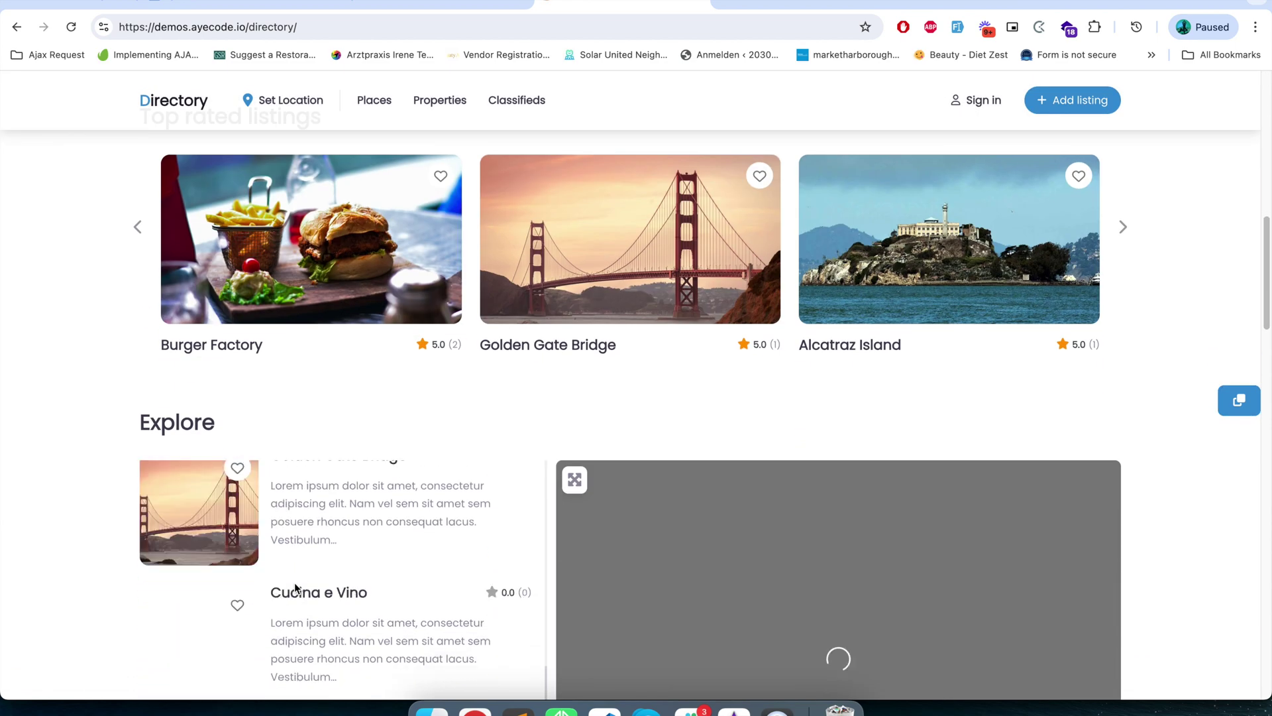
scroll(488, 582, "down", 20)
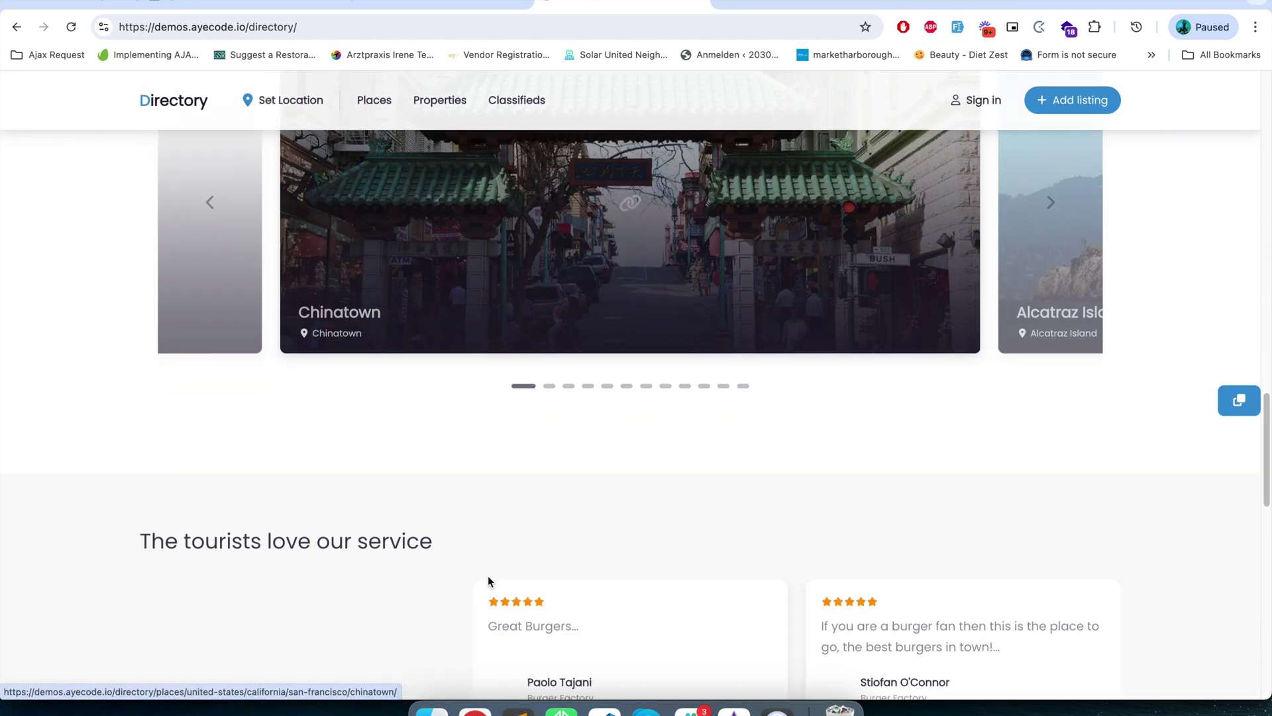
scroll(489, 581, "down", 5)
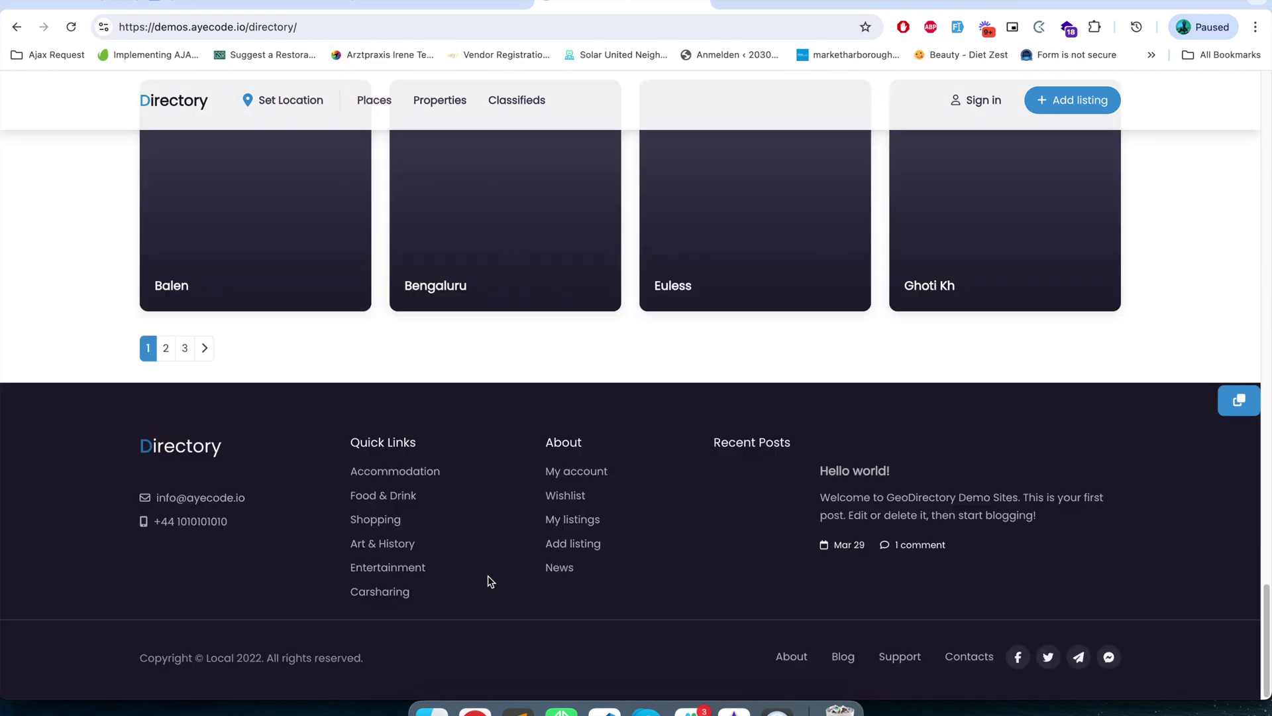
scroll(490, 581, "up", 3)
scroll(489, 582, "up", 20)
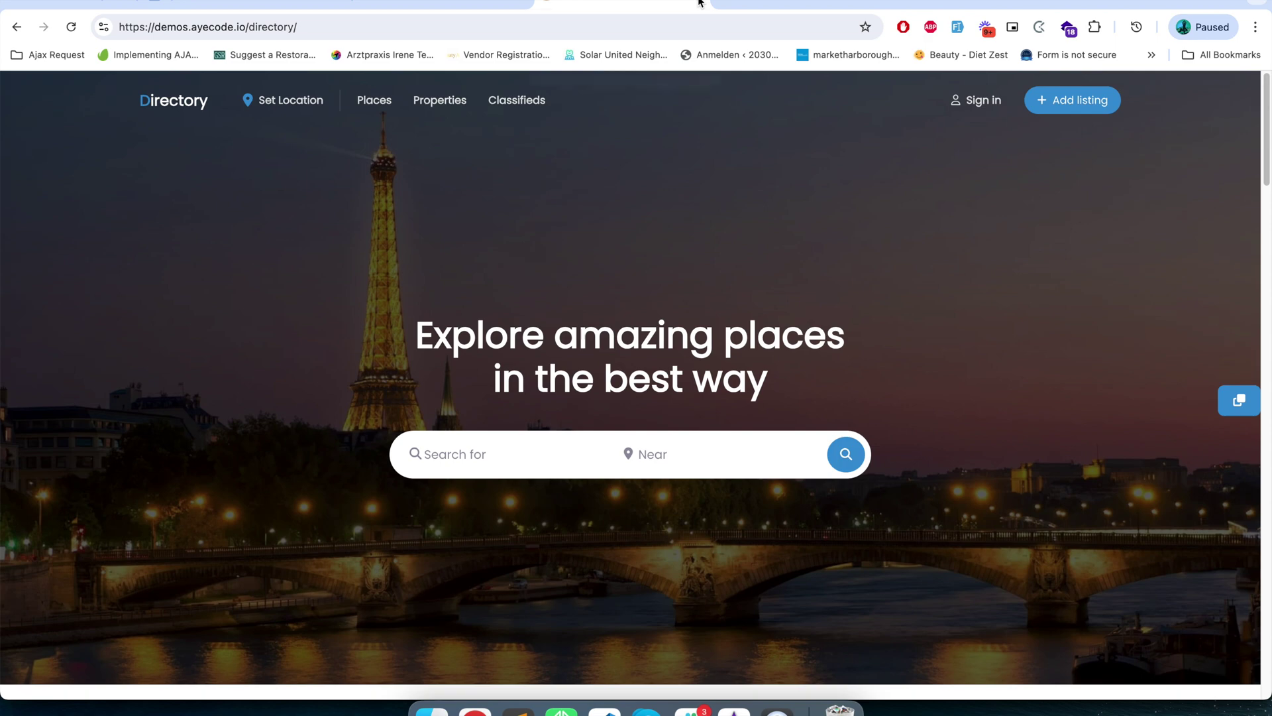
left_click(510, 4)
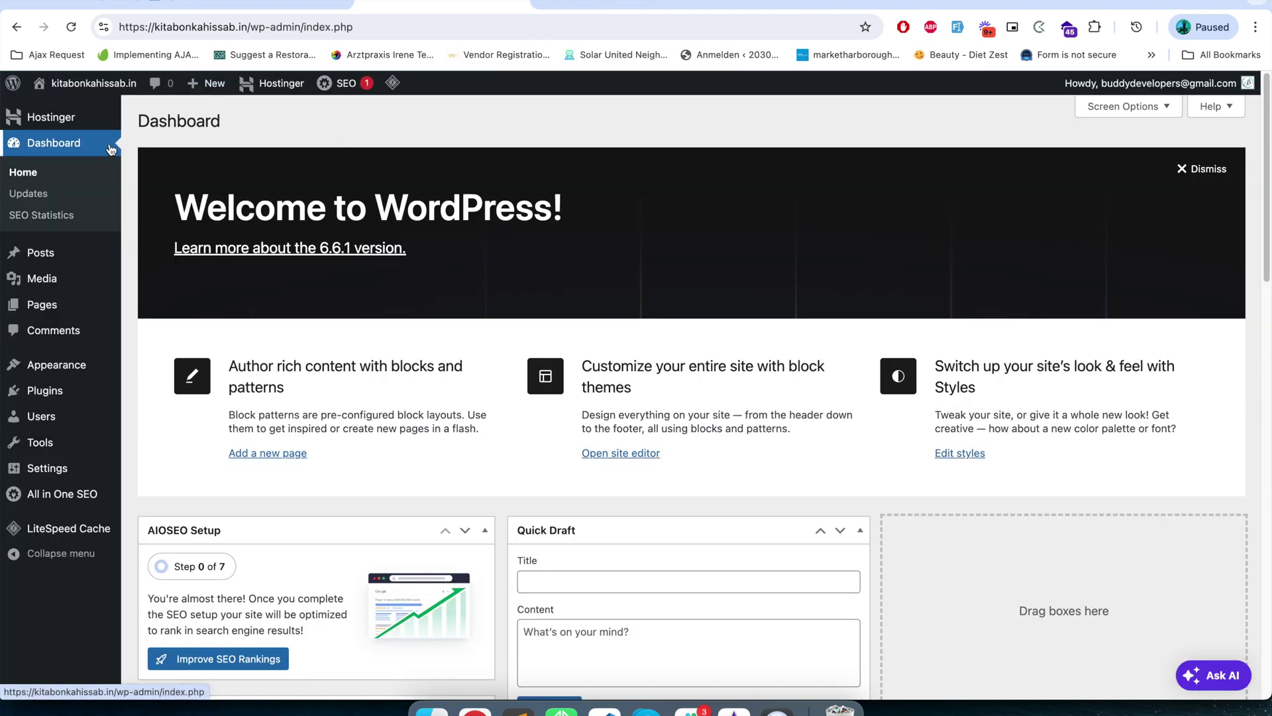
- Search the theme directory for 'Directory' and open the Directory theme by AyeCode
mouse_move(30, 363)
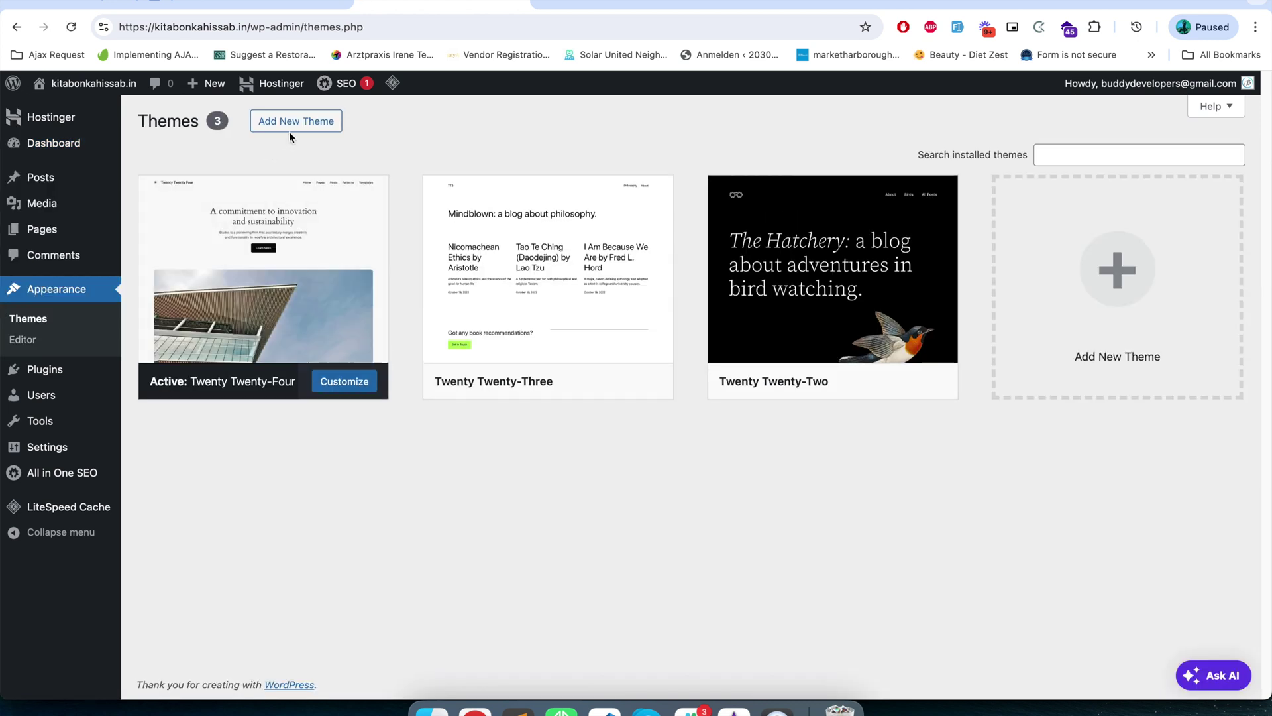
left_click(290, 129)
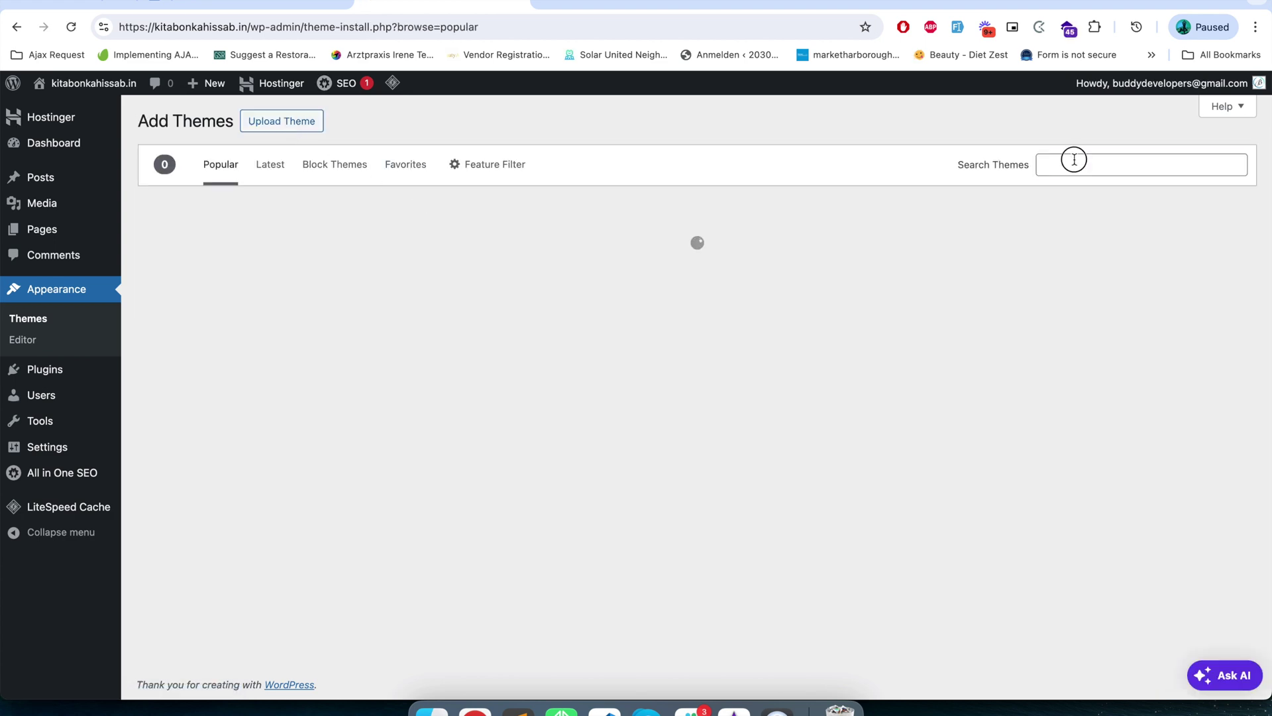
left_click(1073, 161)
type("Di")
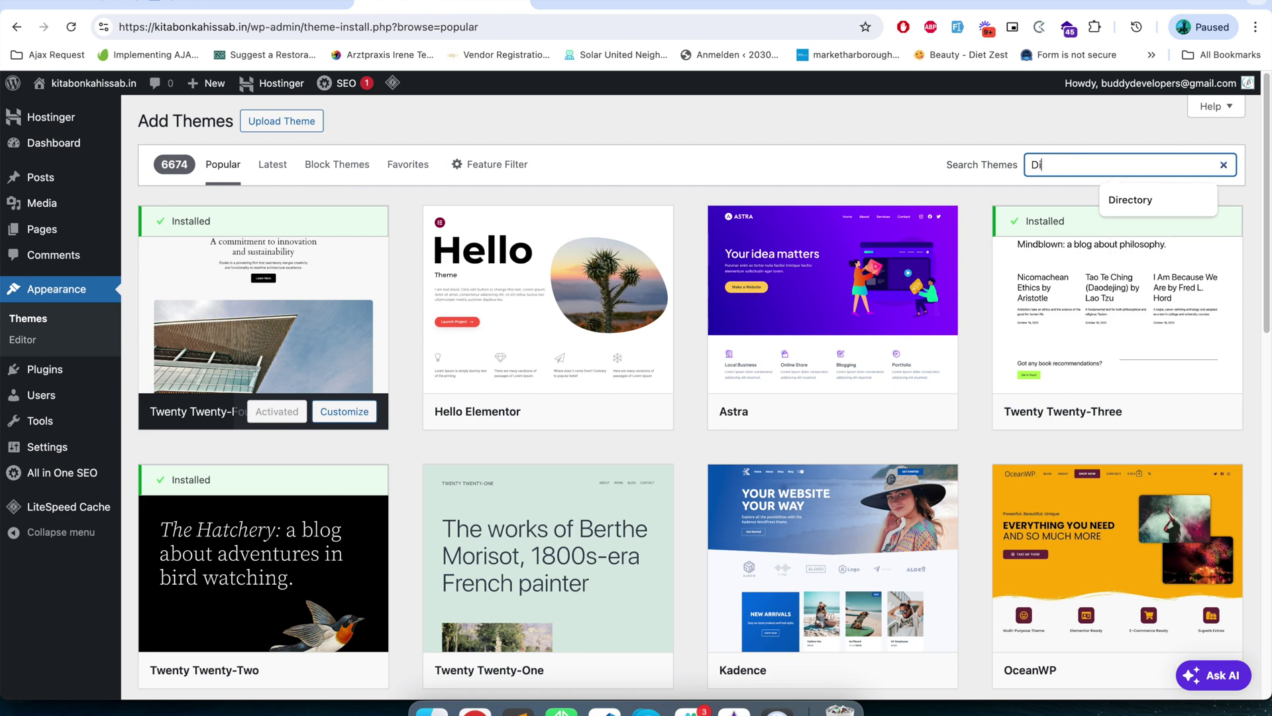
type("rectory")
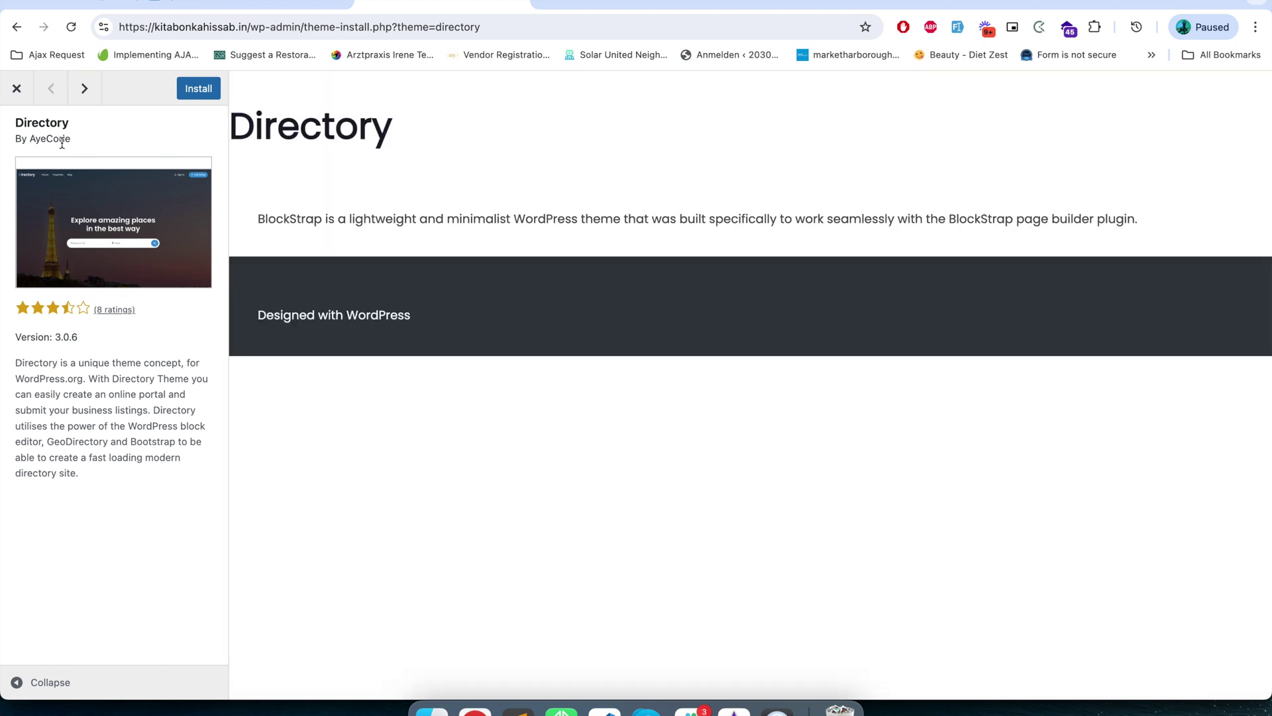
left_click(196, 97)
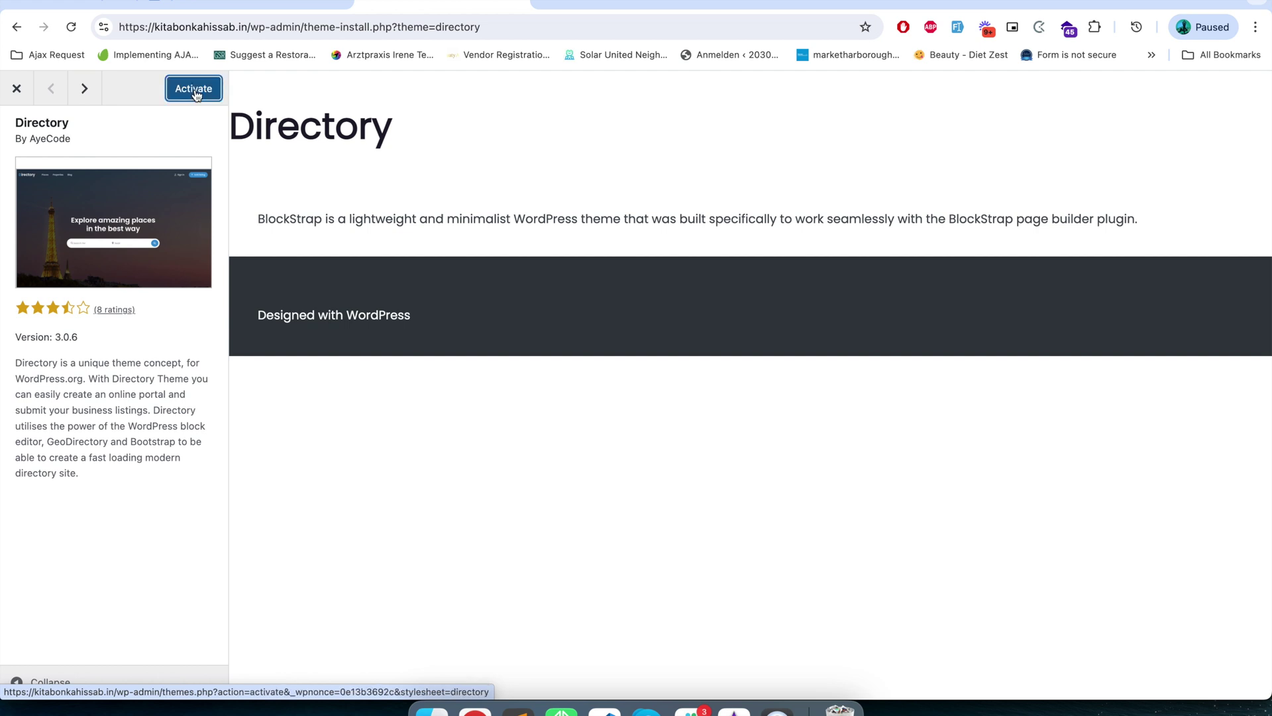
- Activate the newly installed Directory theme and check that BlockStrap was installed alongside it
left_click(194, 93)
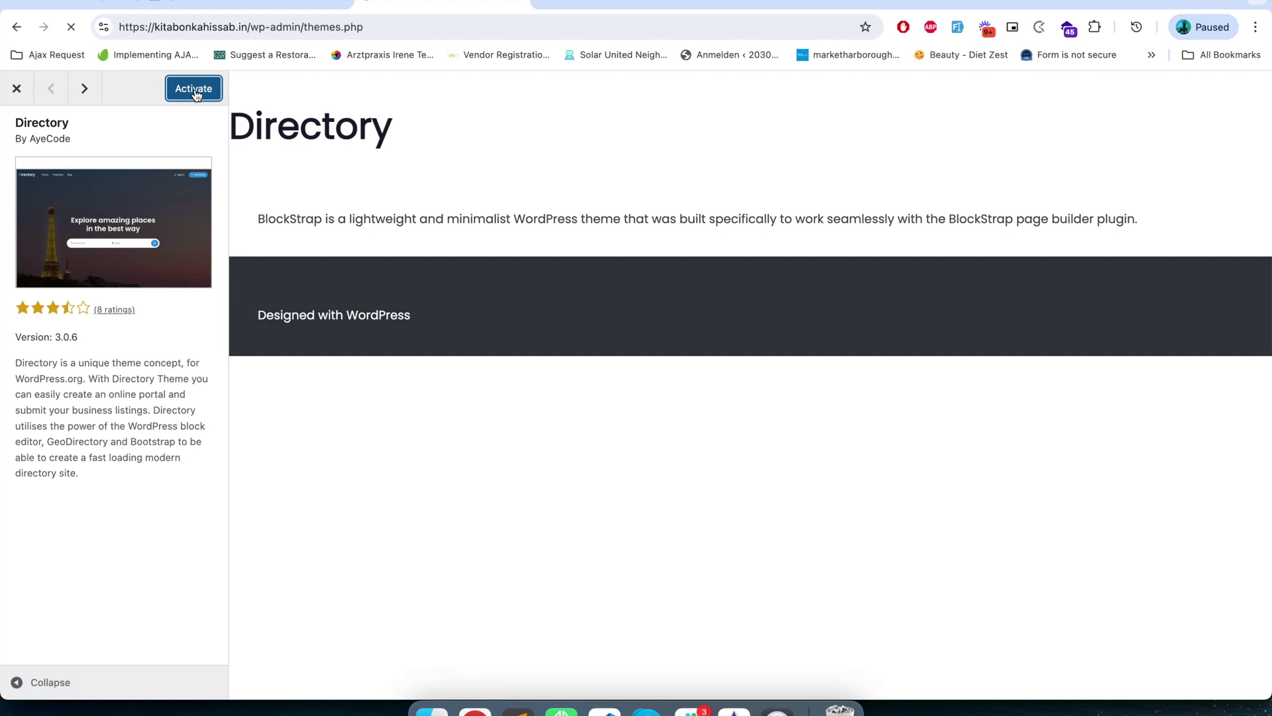
scroll(219, 338, "down", 5)
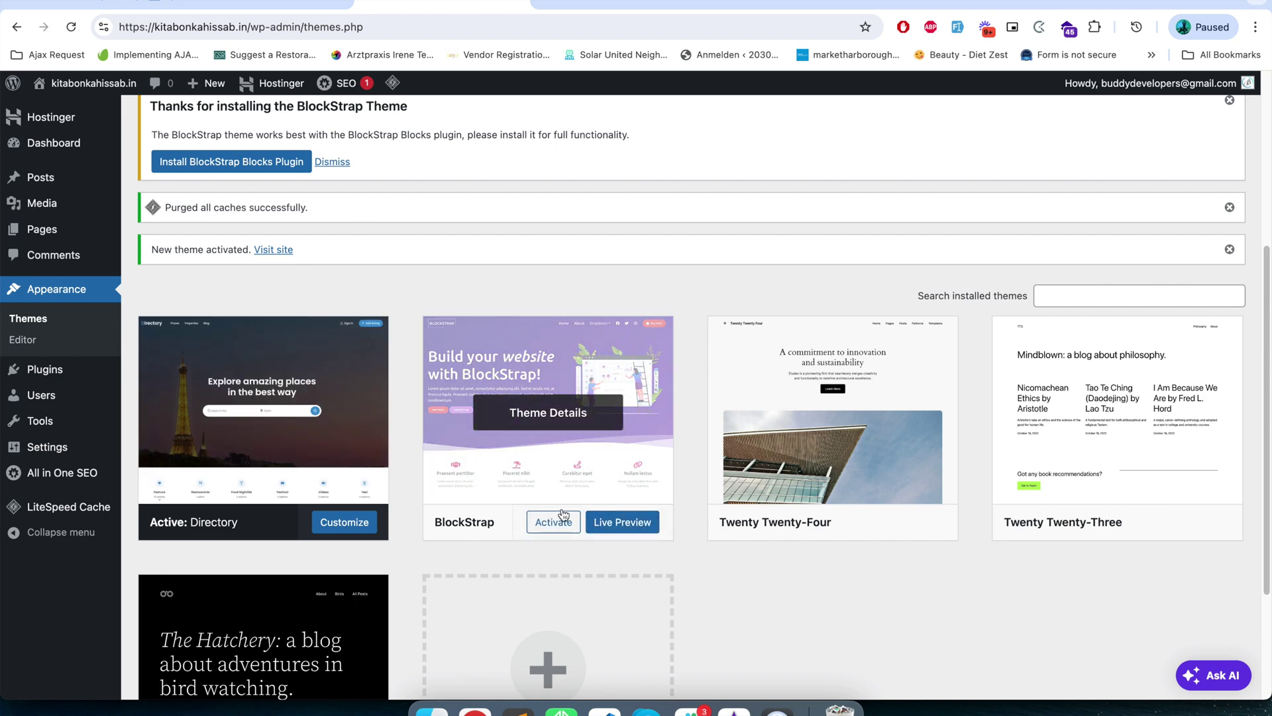
left_click(506, 455)
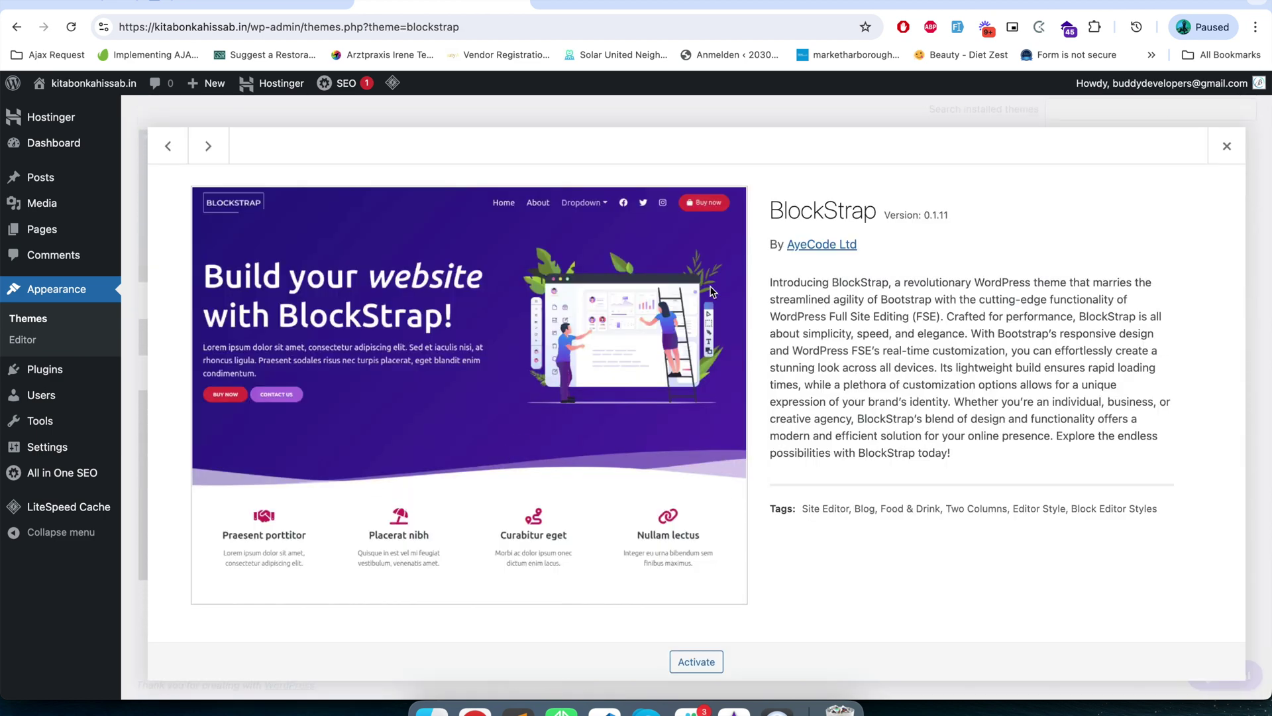
left_click(1227, 146)
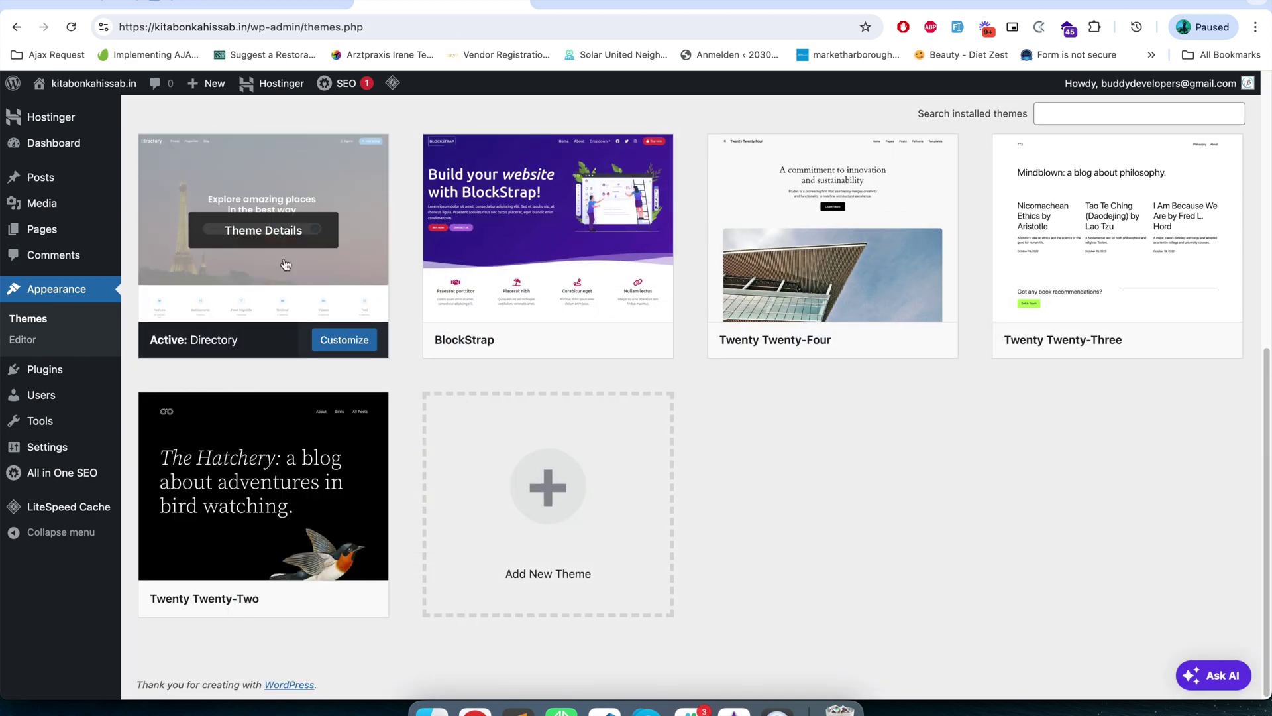
left_click(283, 259)
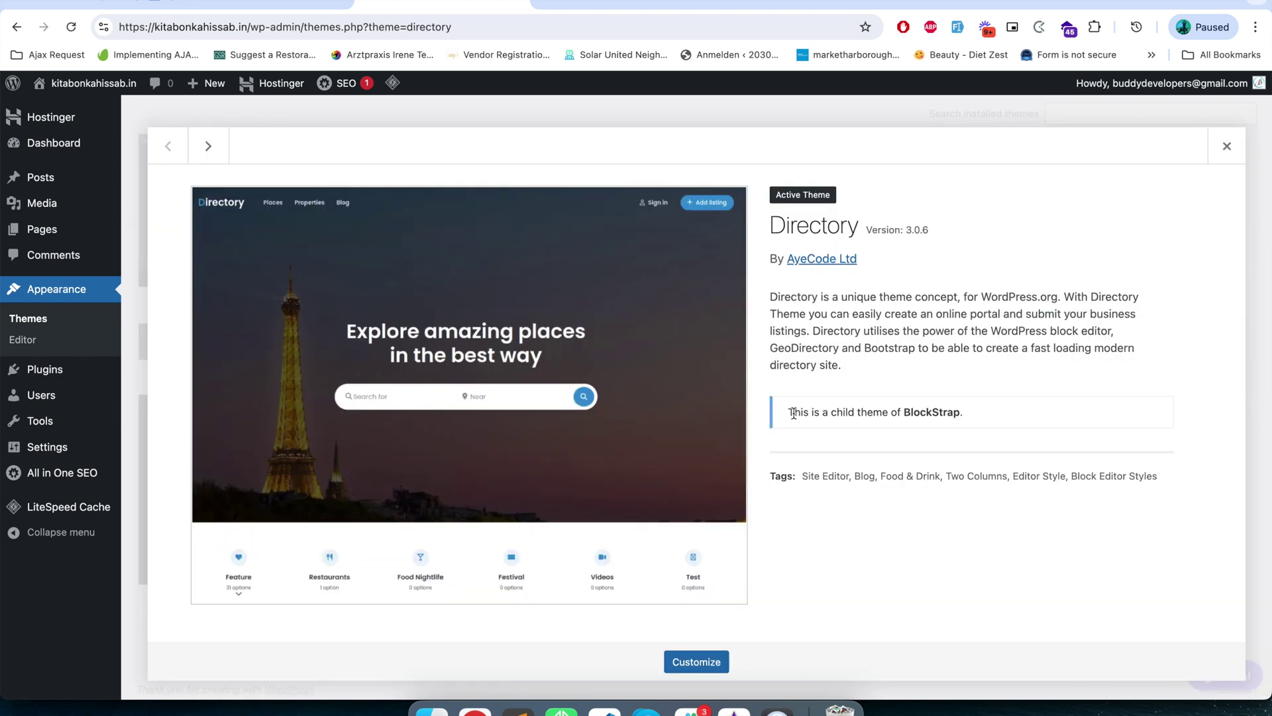
left_click_drag(793, 412, 911, 412)
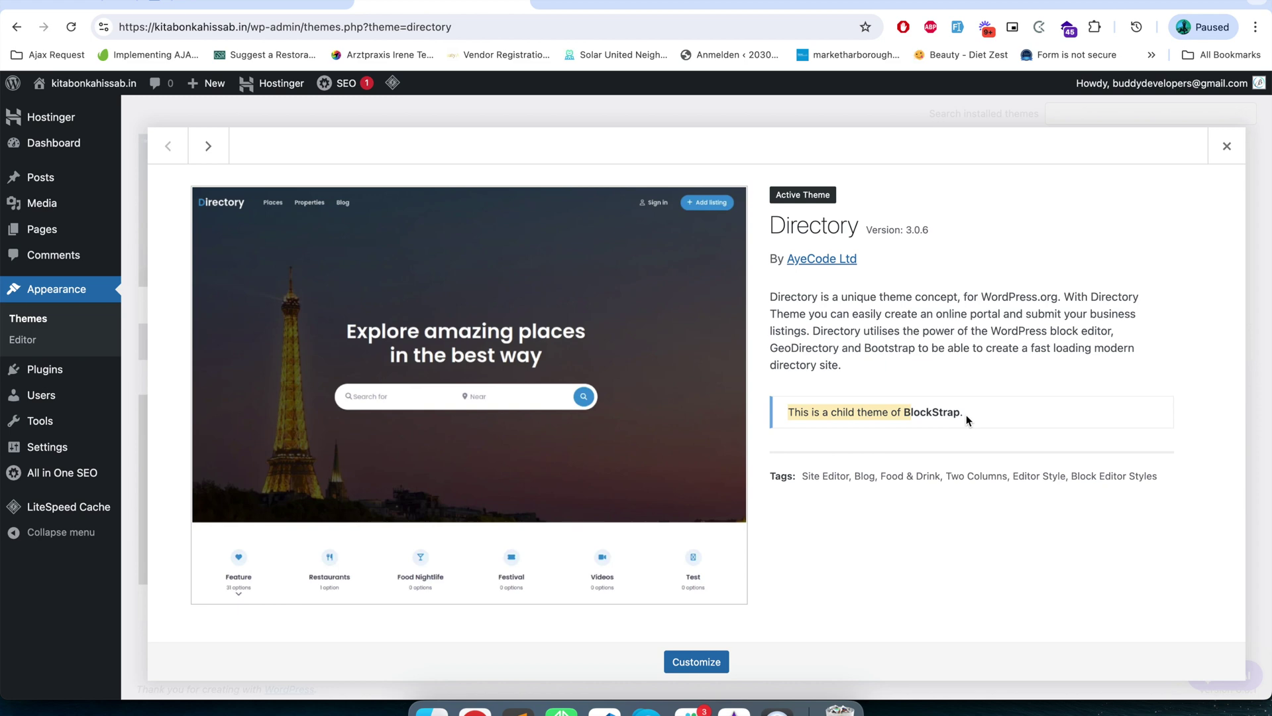
left_click(1226, 145)
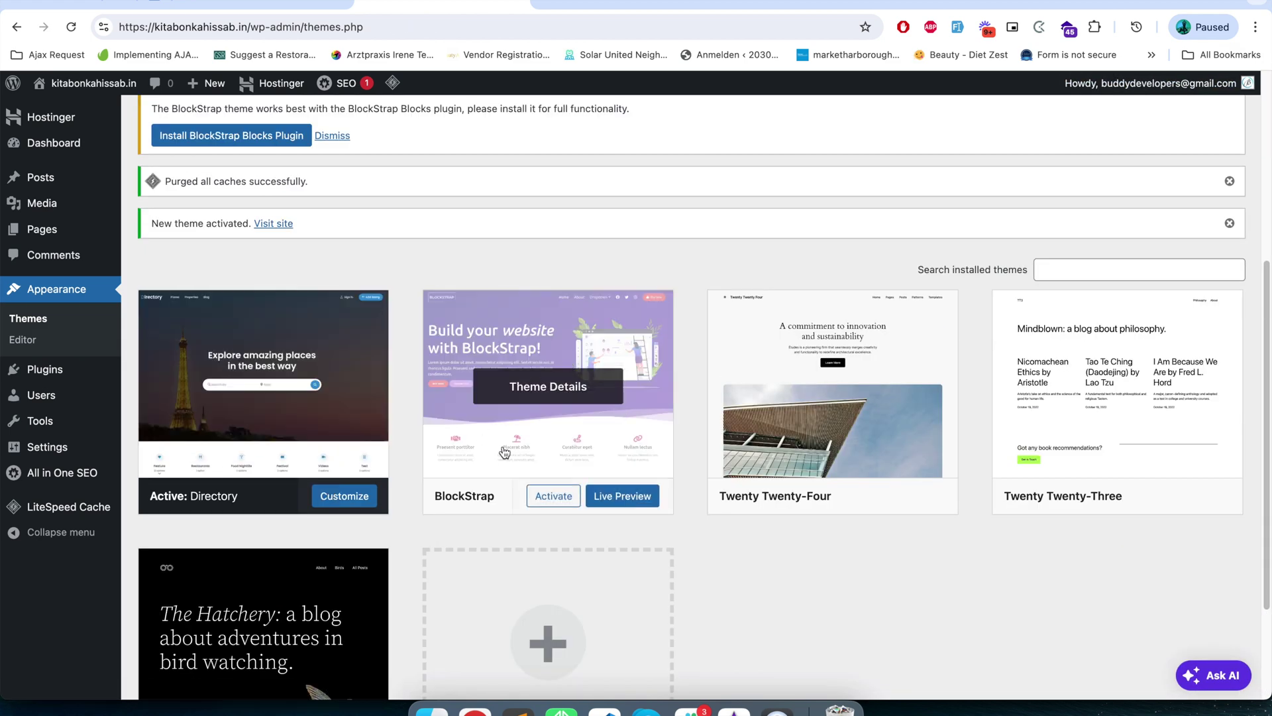
scroll(456, 510, "up", 3)
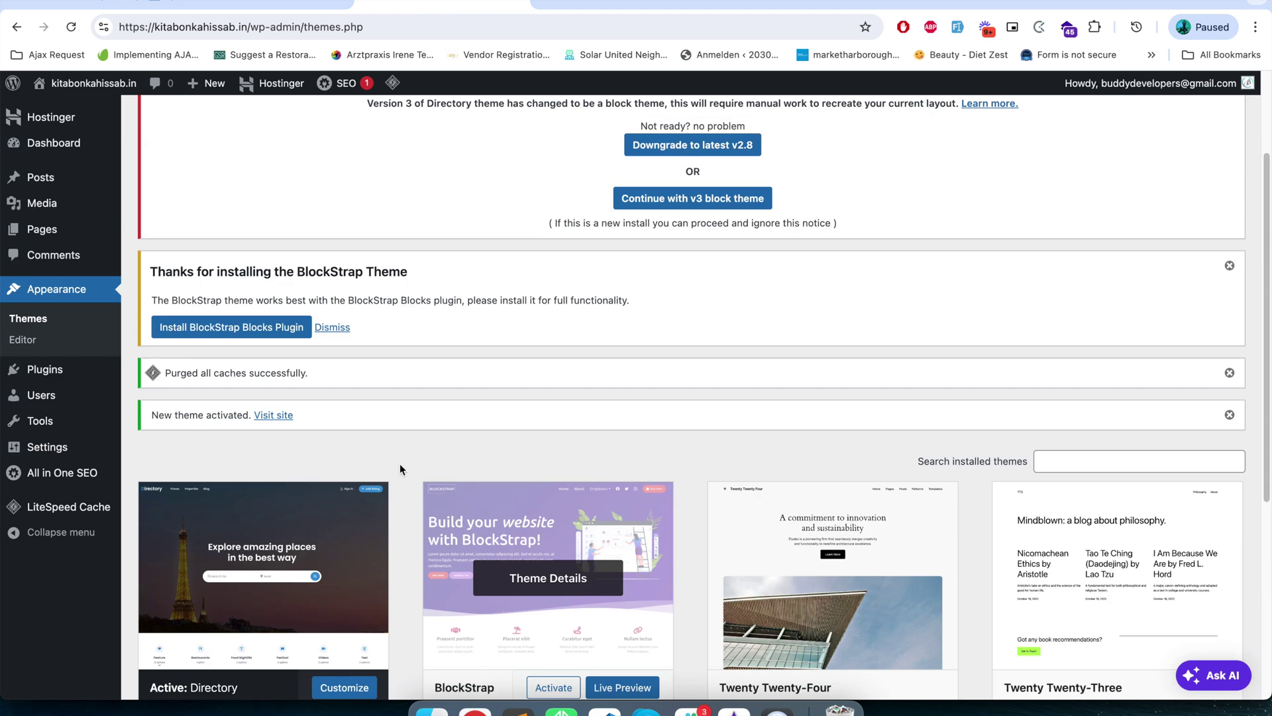
scroll(336, 387, "up", 2)
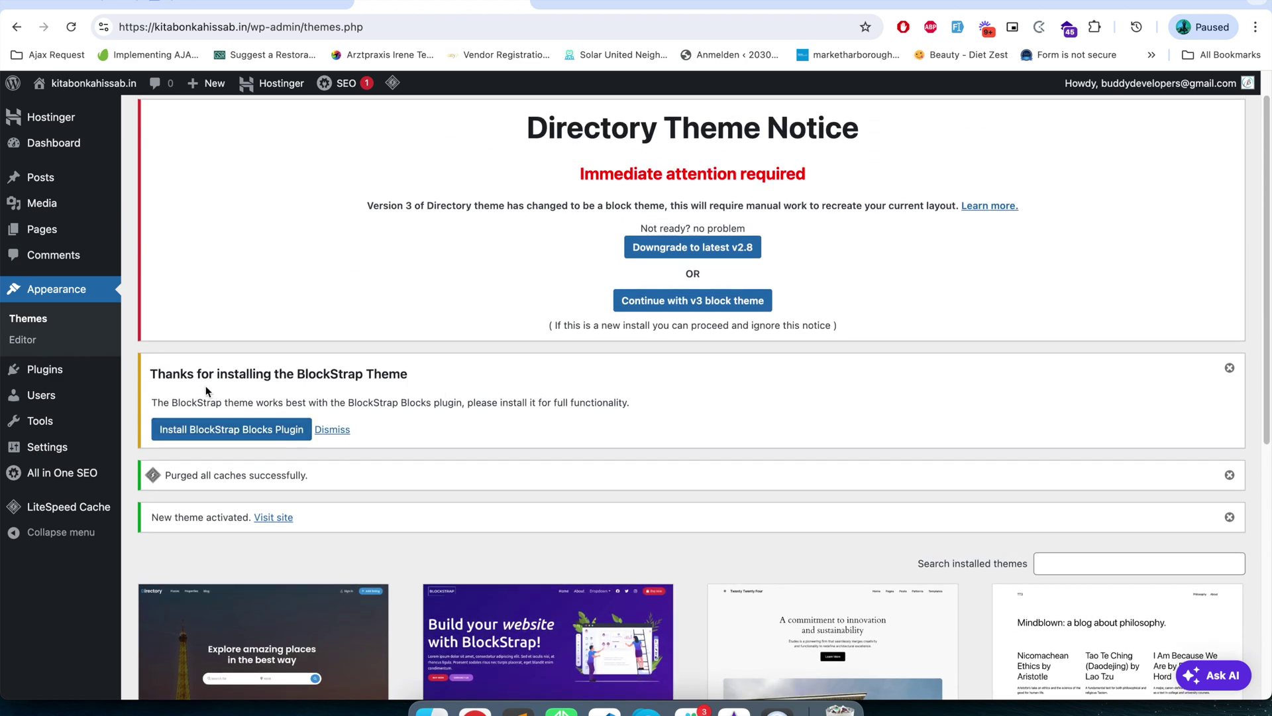
triple_click(184, 400)
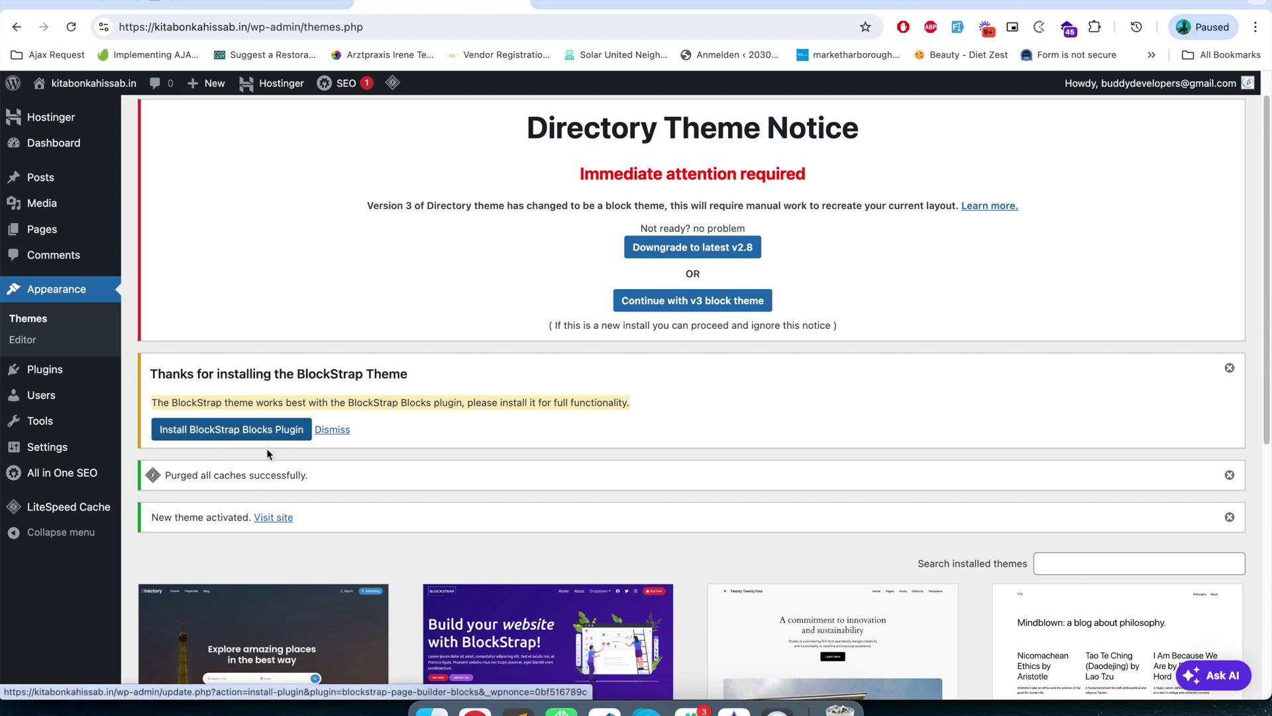
scroll(267, 453, "down", 3)
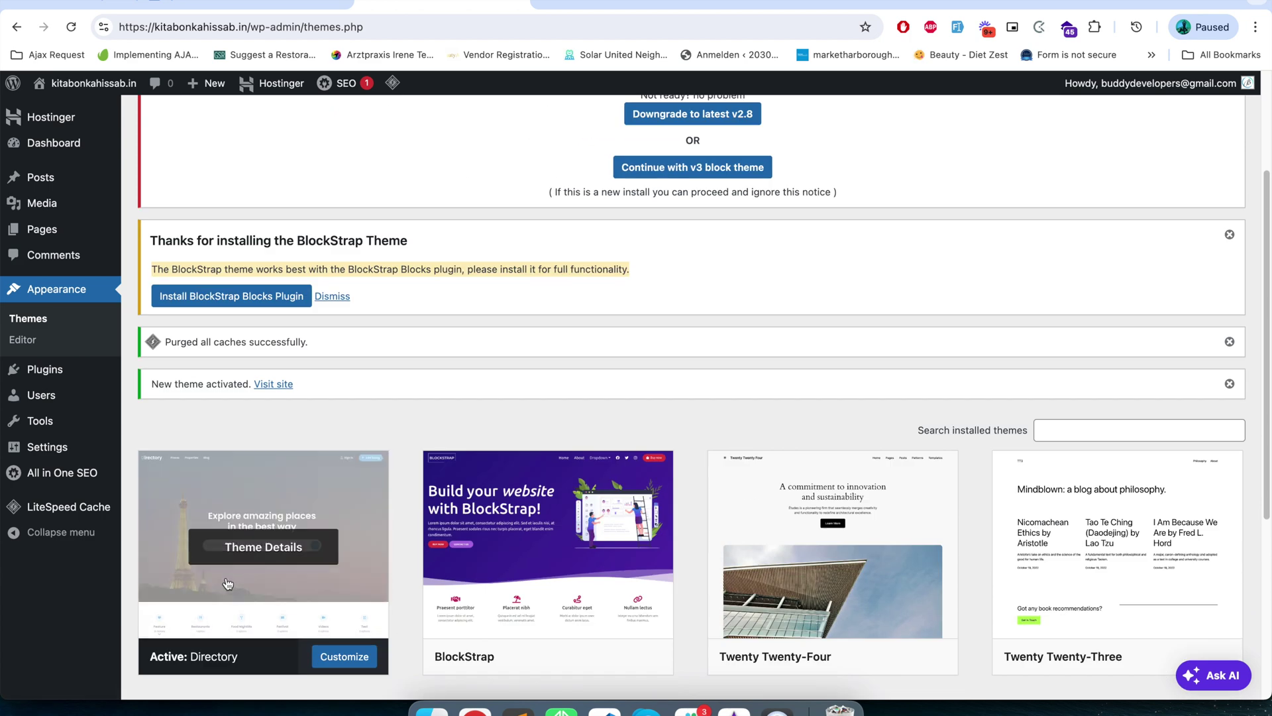
left_click(271, 302)
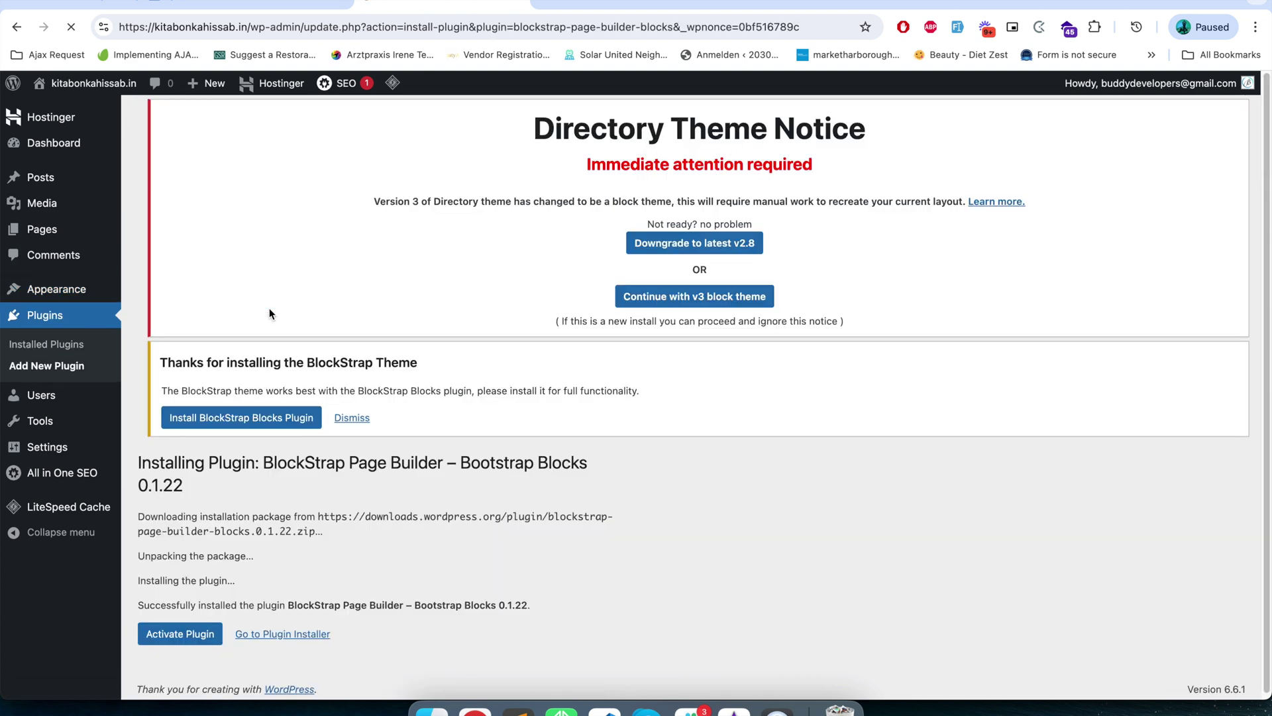
scroll(252, 430, "down", 2)
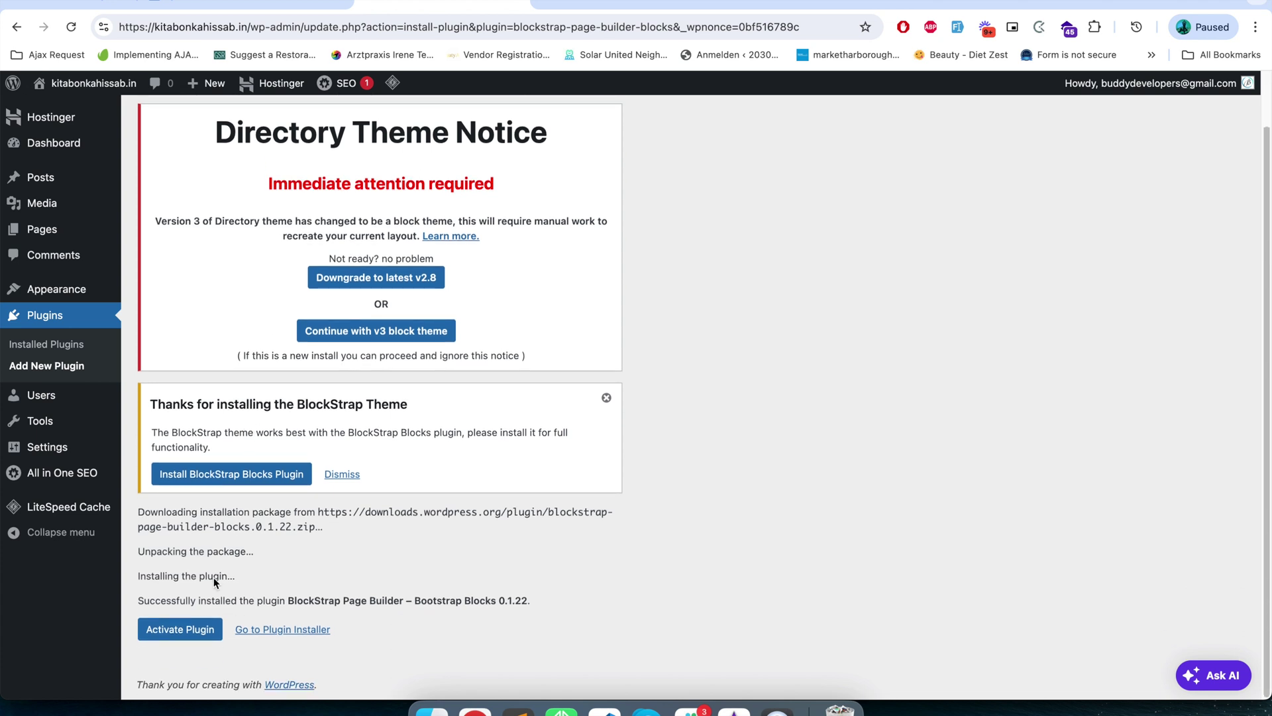
left_click(196, 631)
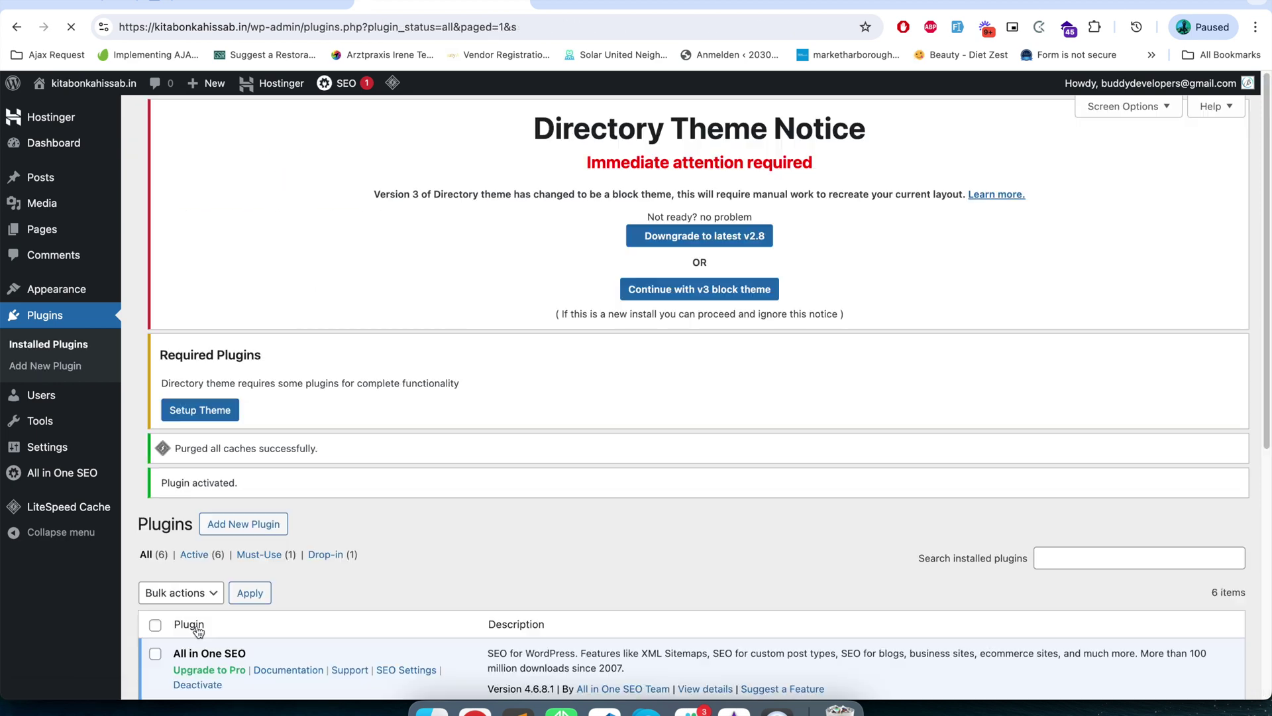
scroll(609, 460, "down", 4)
scroll(610, 460, "up", 4)
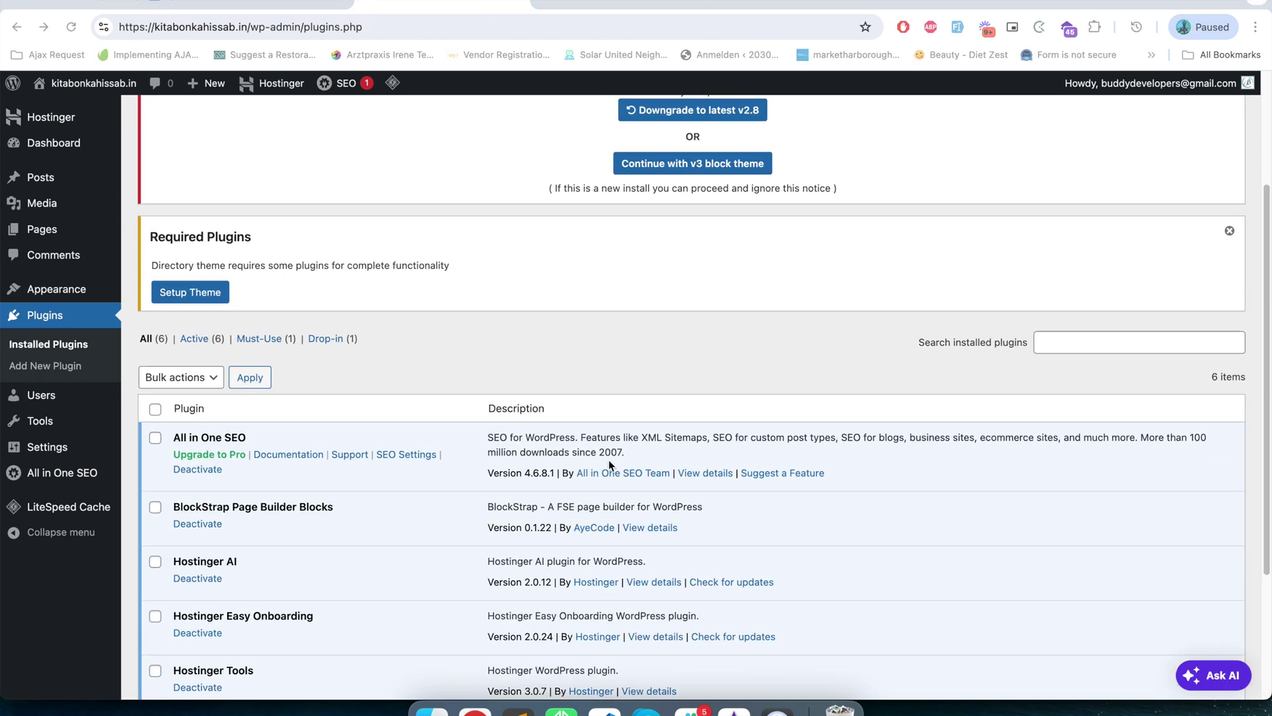
scroll(404, 484, "down", 5)
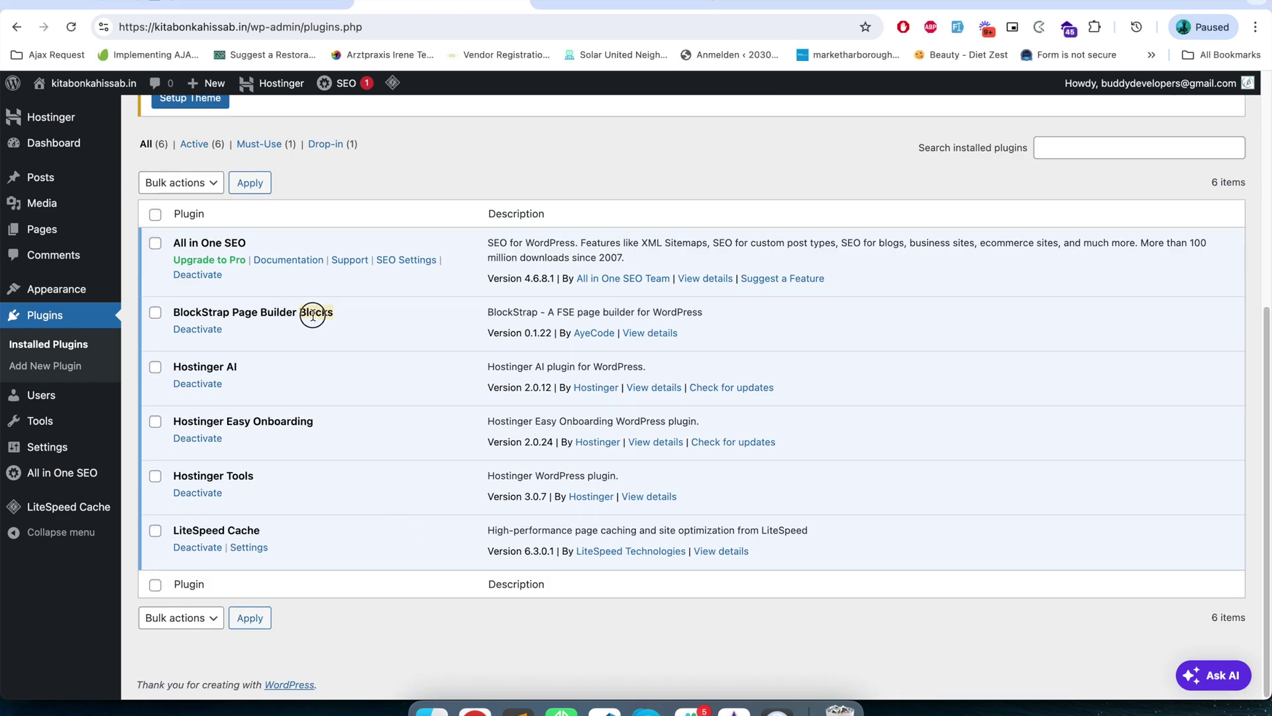
triple_click(314, 318)
scroll(374, 394, "up", 4)
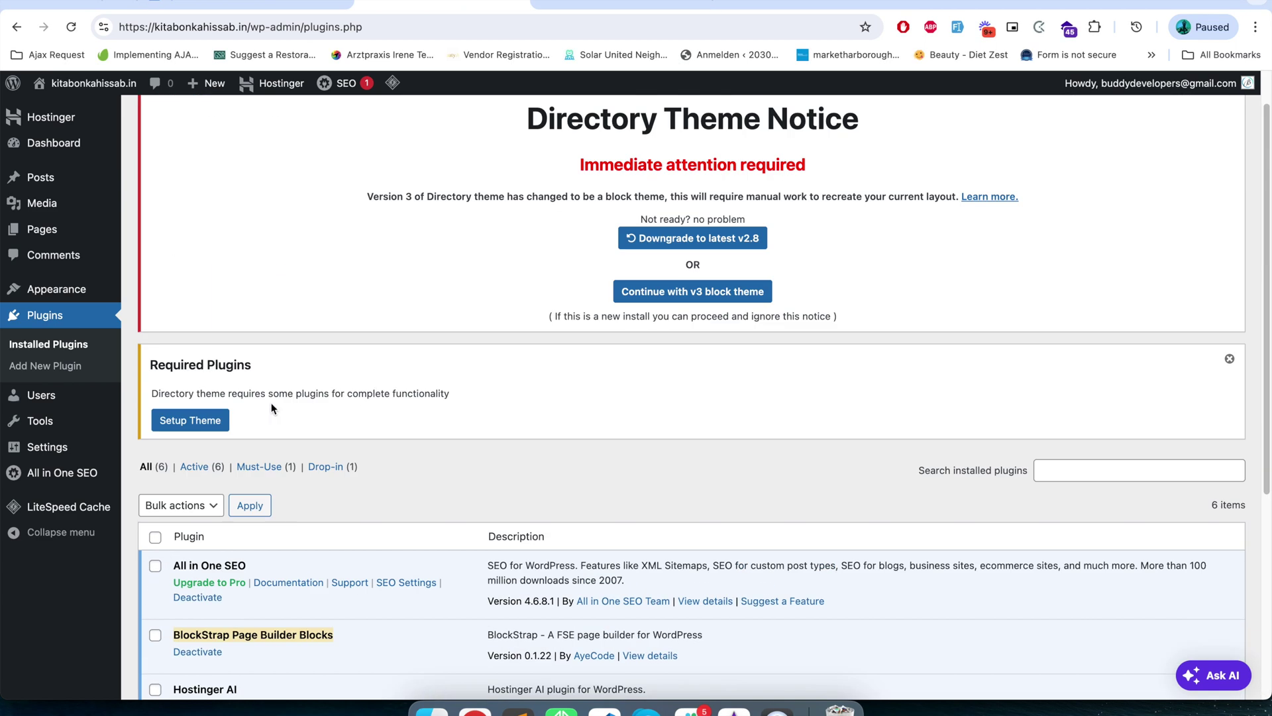
triple_click(208, 358)
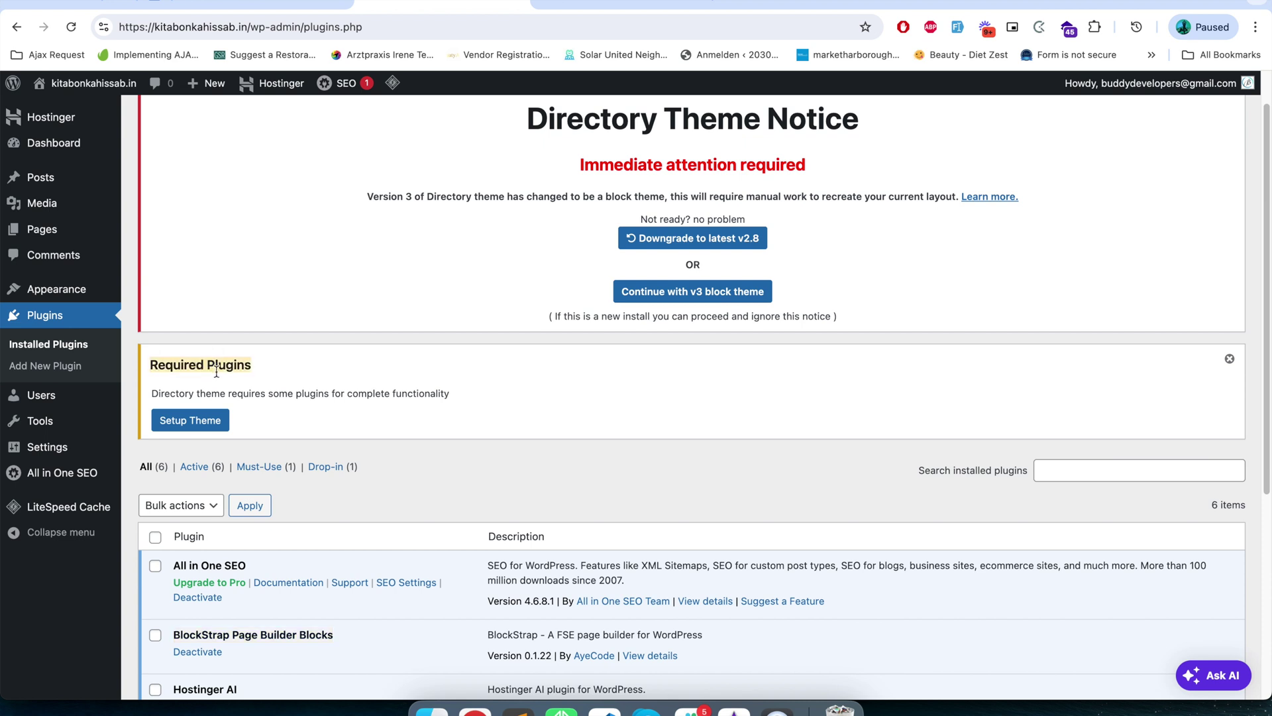
triple_click(198, 393)
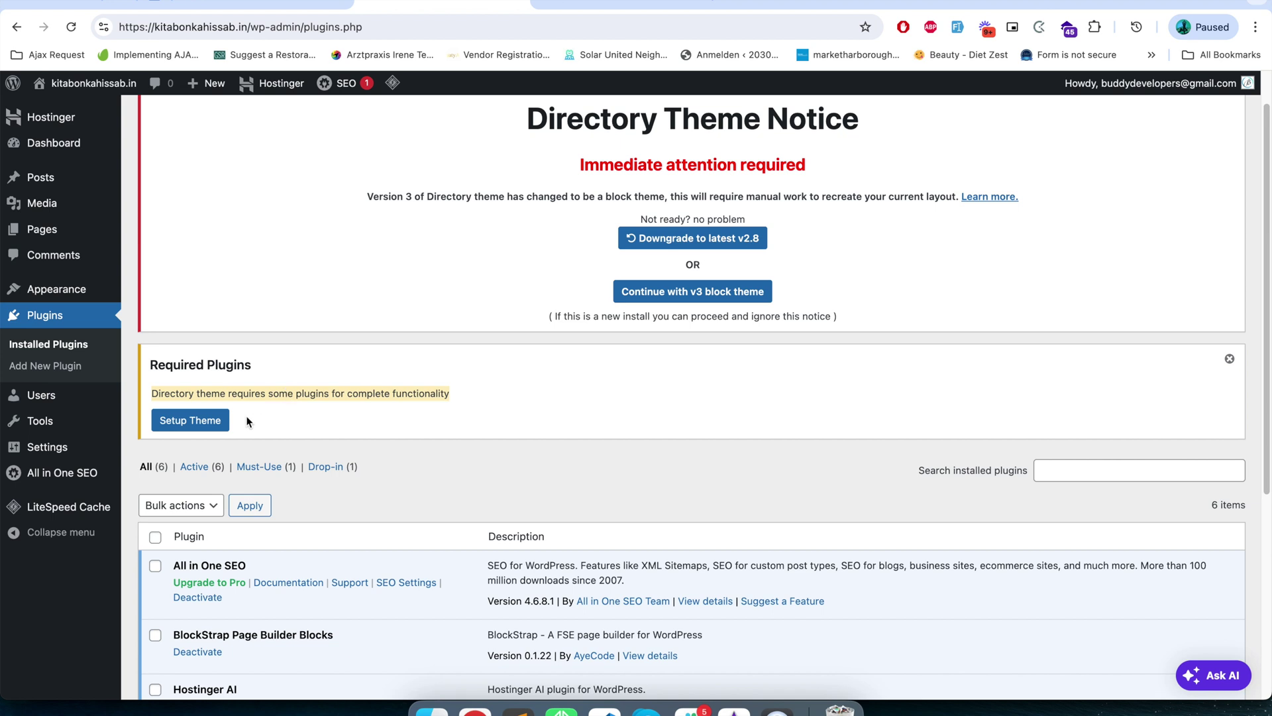
- Run Setup Theme and switch on the GeoDirectory required plugin to launch its wizard
left_click(202, 424)
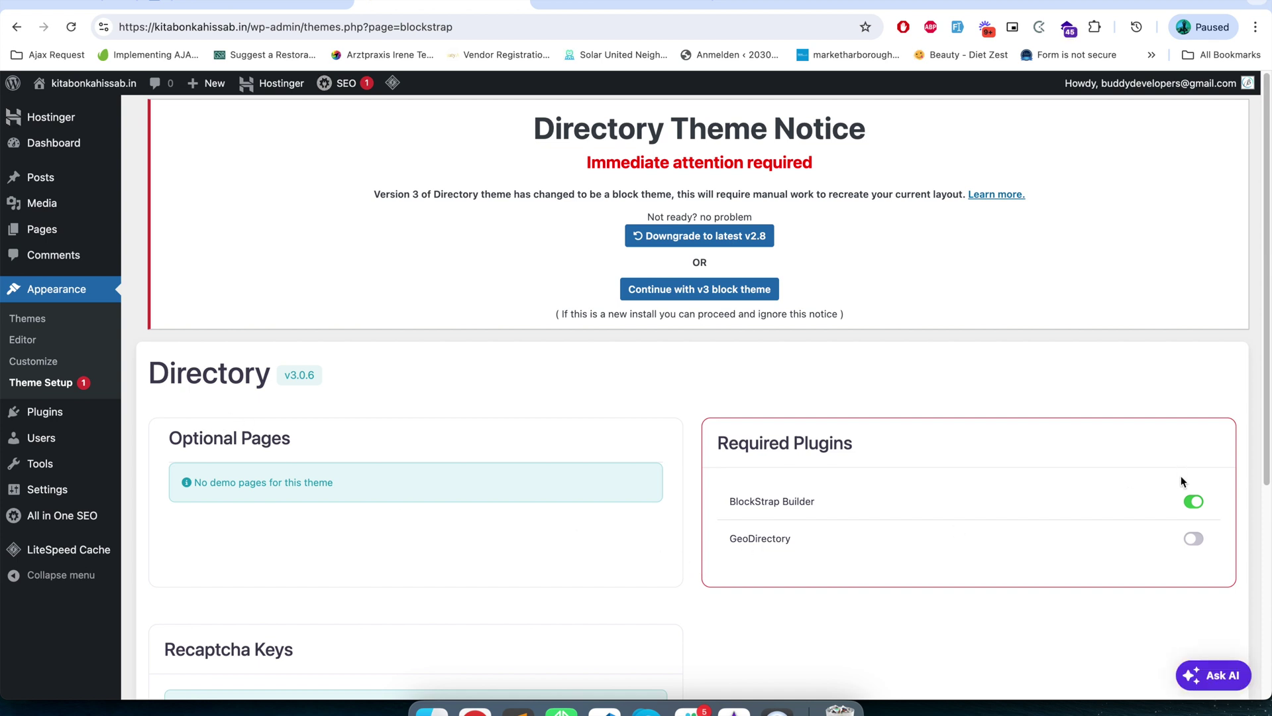
scroll(1170, 523, "down", 2)
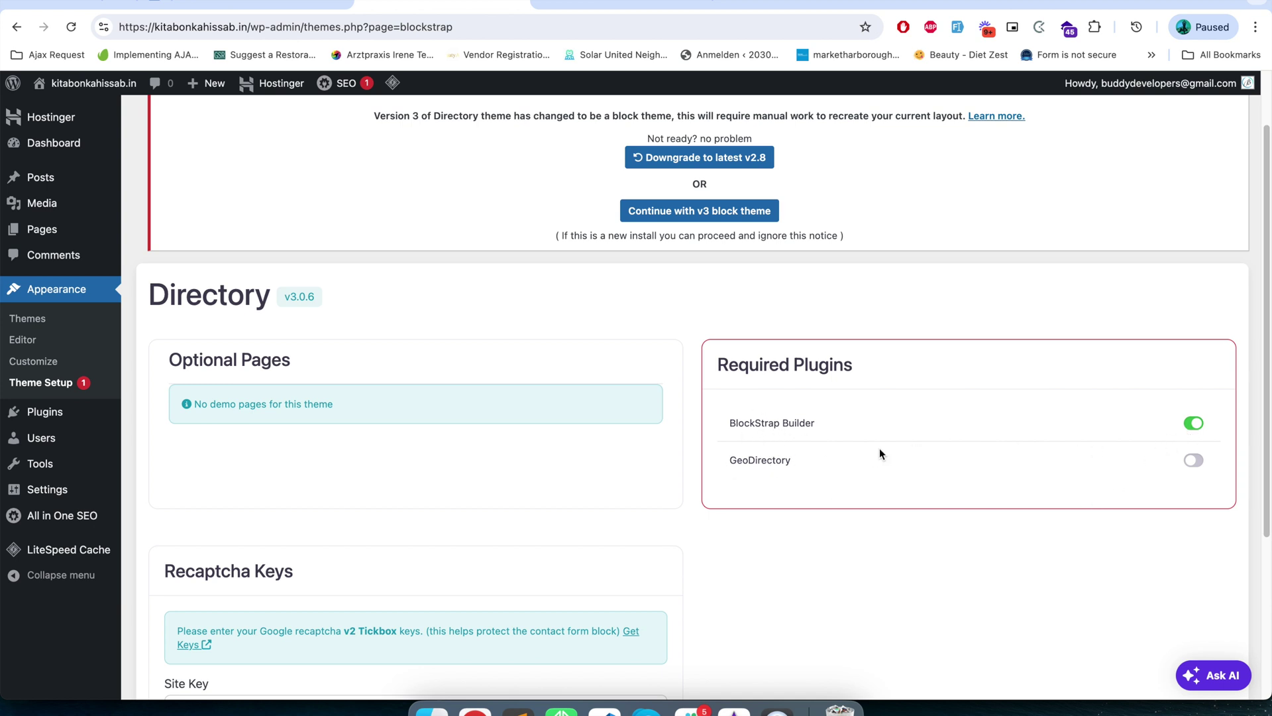
left_click(1196, 461)
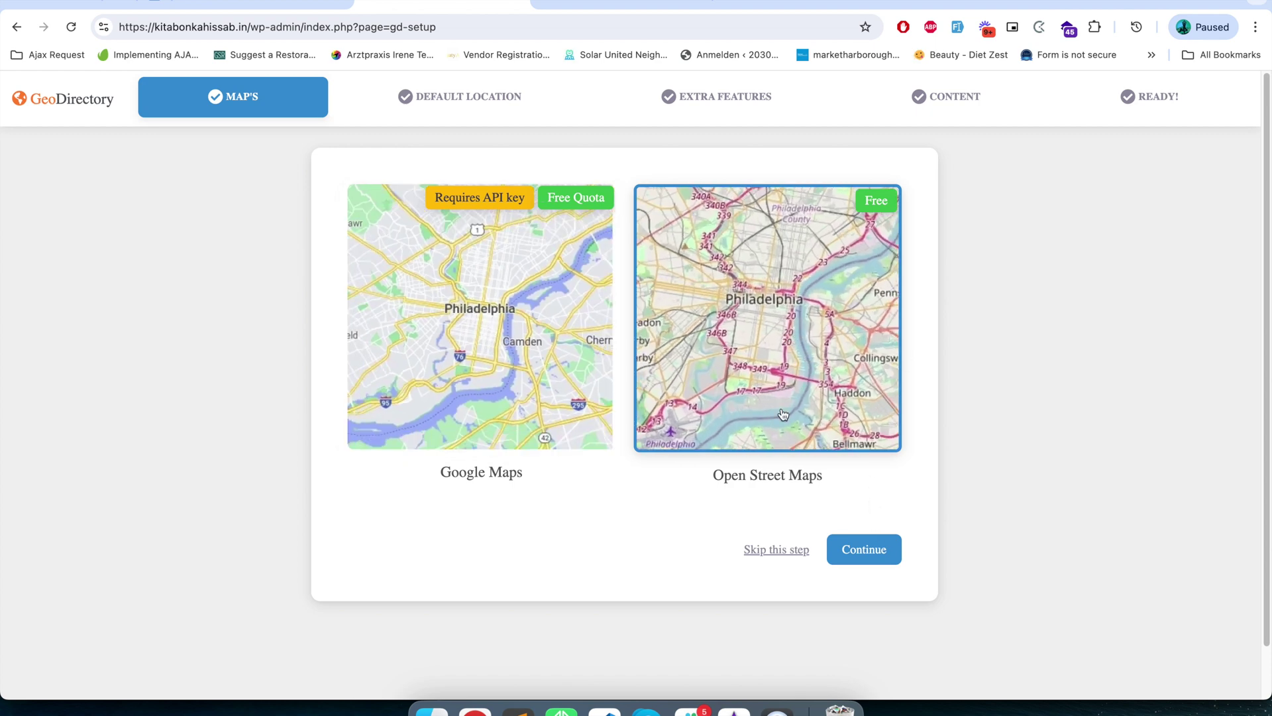
- Continue past the Maps step with Open Street Maps kept as the provider
left_click(867, 553)
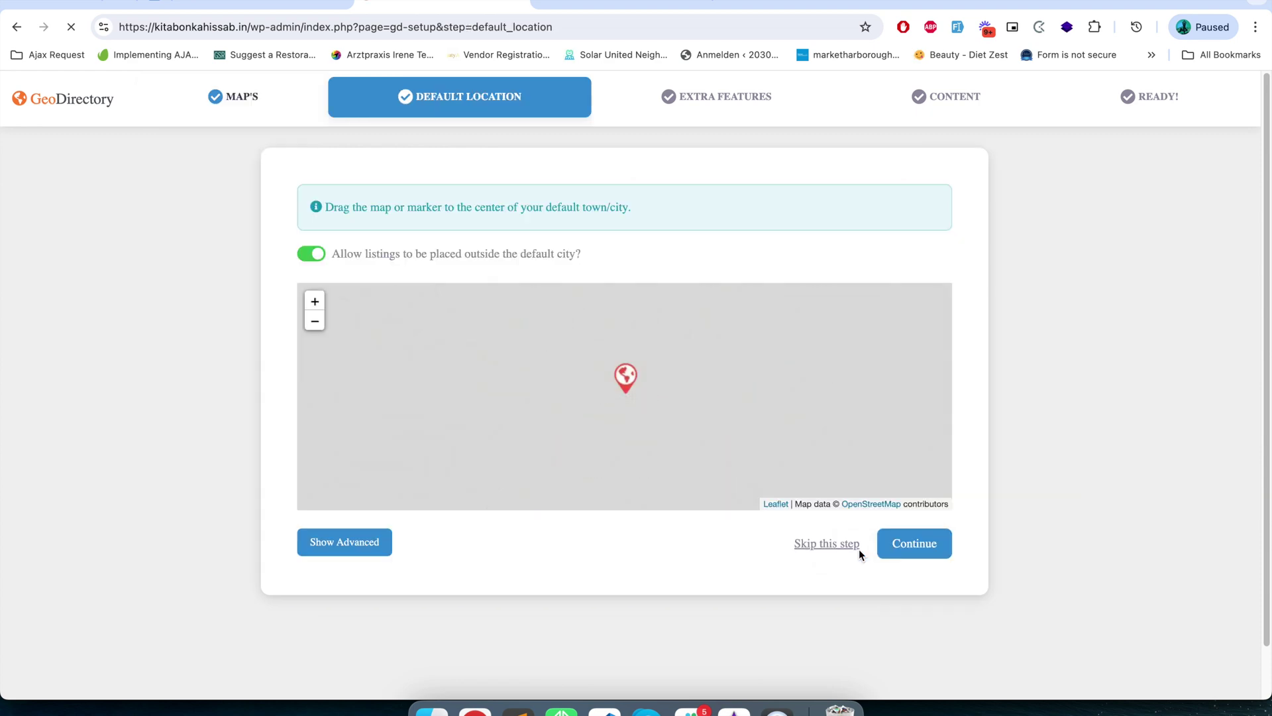
- Replace the default city Philadelphia with Dehradun, Uttarakhand, India in the advanced location fields
left_click(357, 551)
double_click(378, 286)
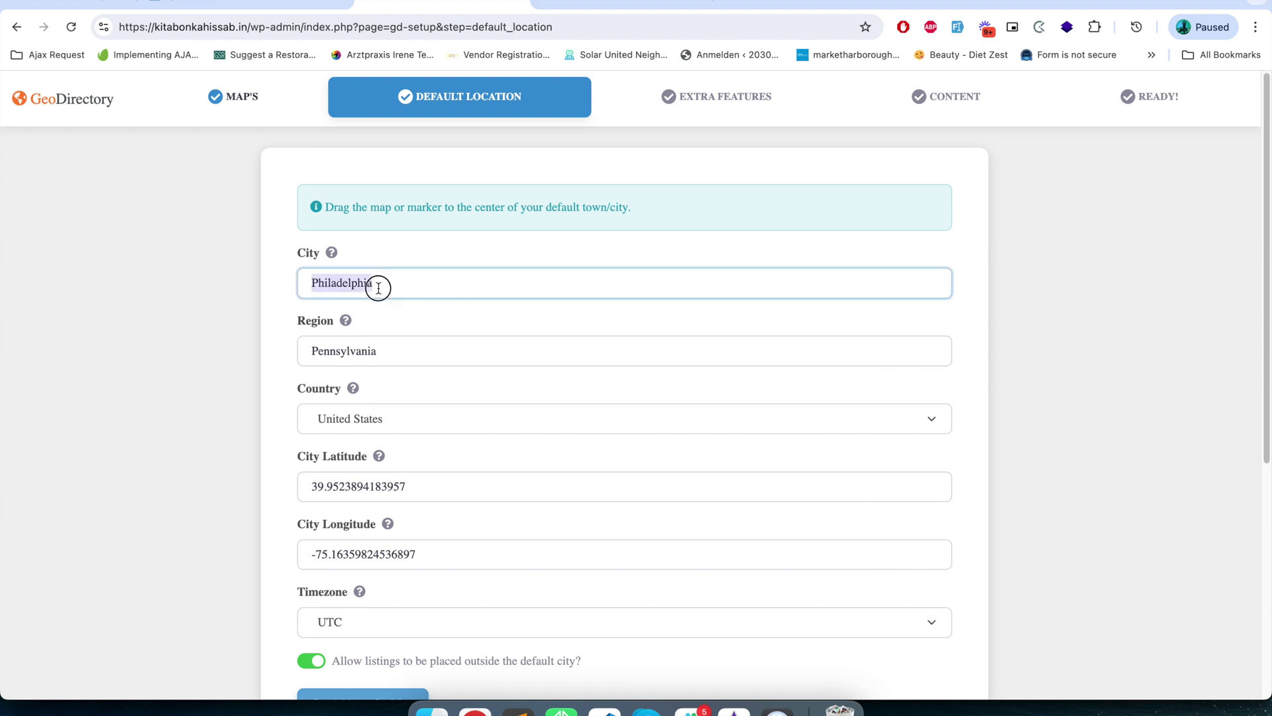
type("deh")
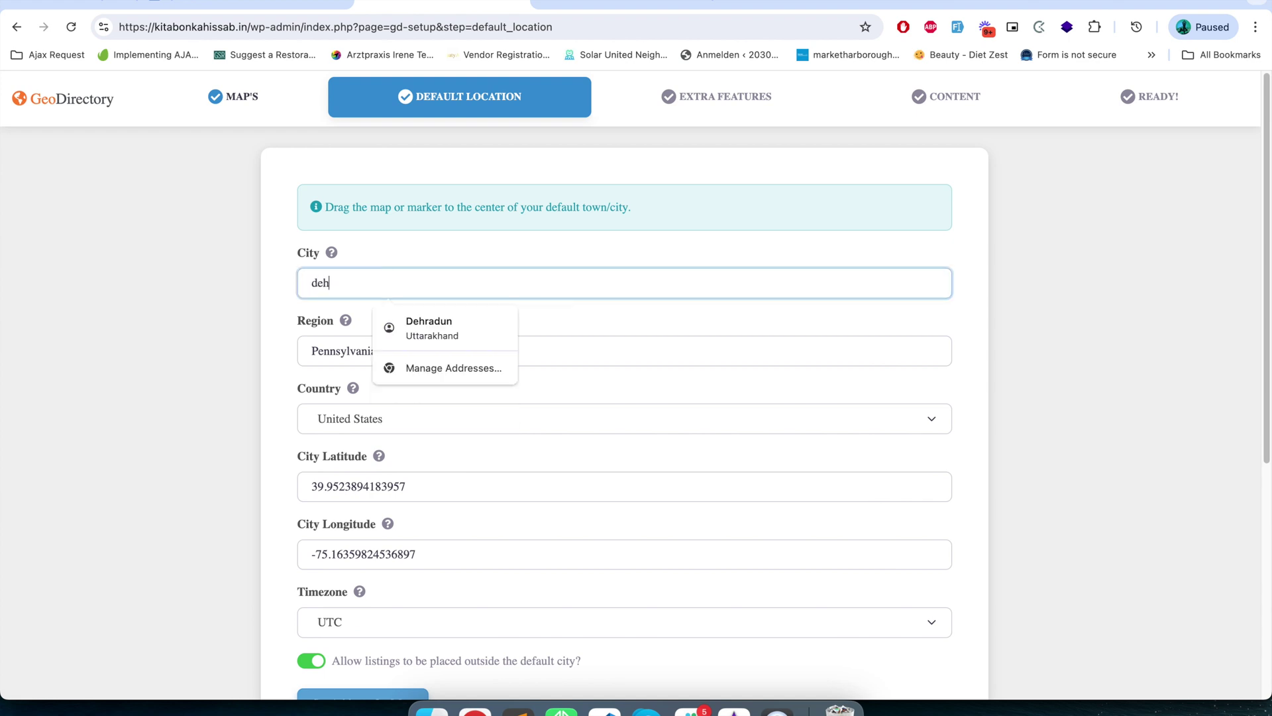
left_click(391, 328)
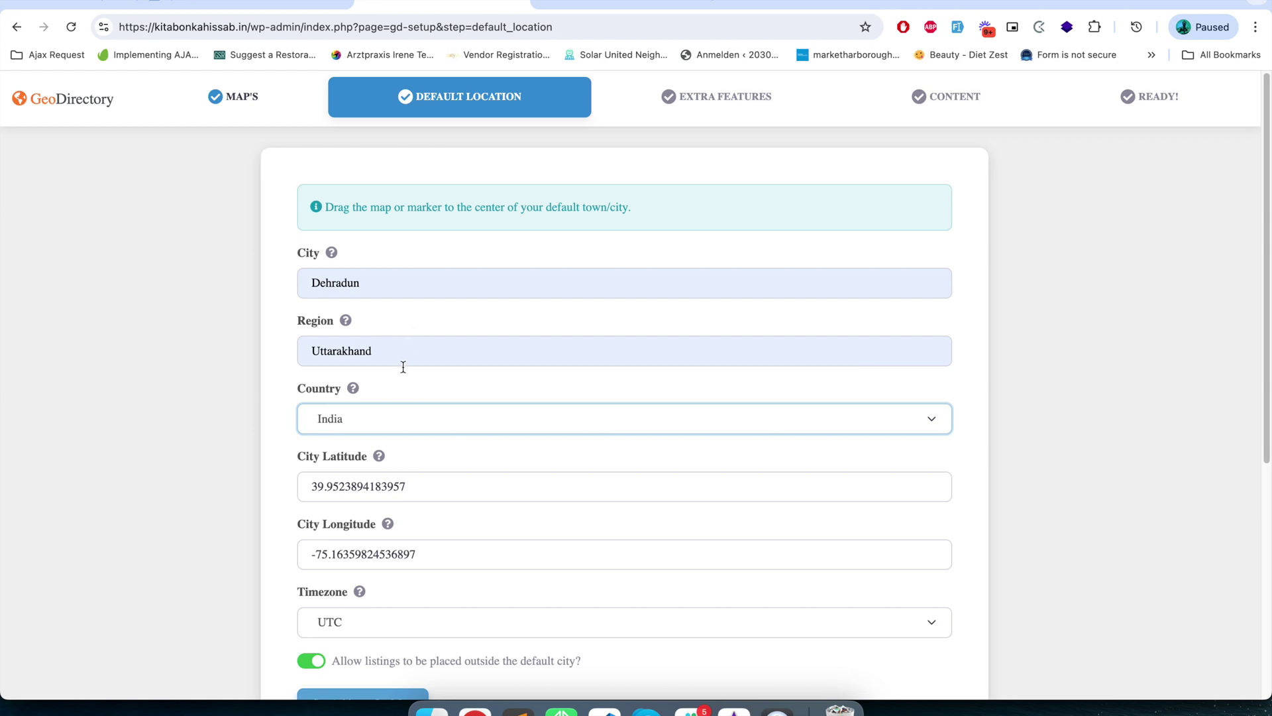
- Center the map on Dehradun, adjust the marker position, and save the default location
scroll(393, 477, "down", 3)
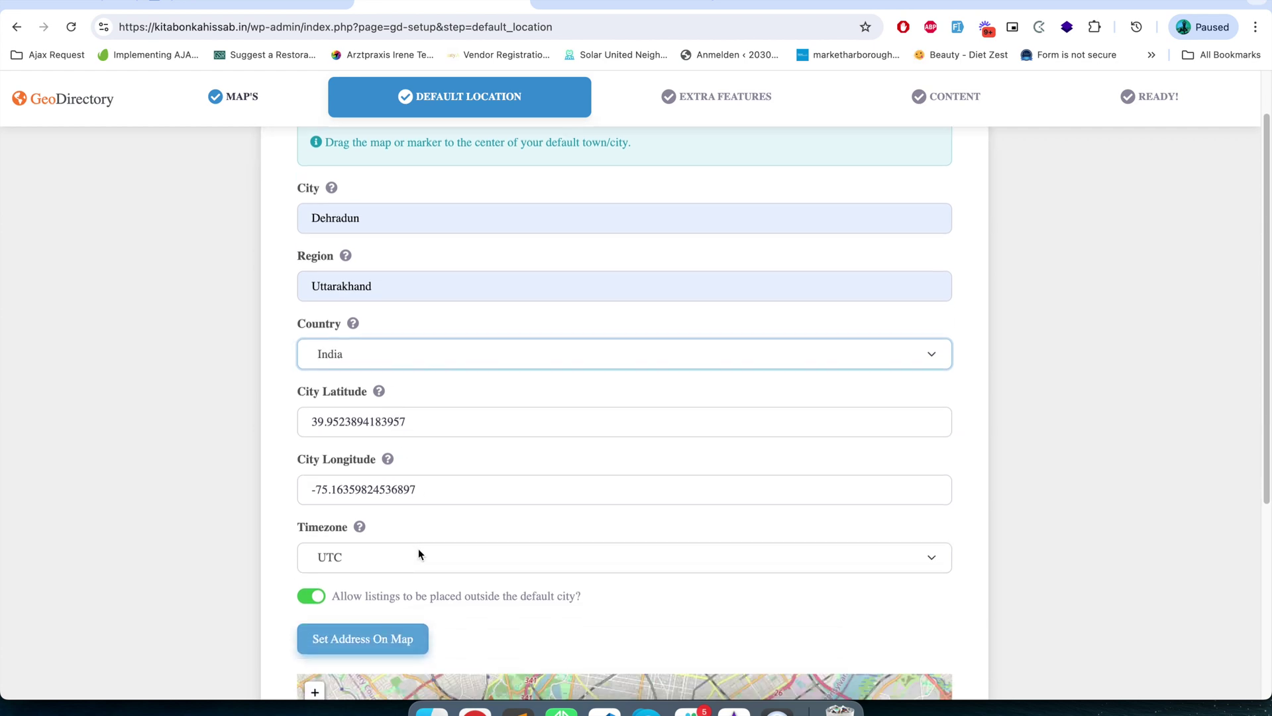
left_click(399, 564)
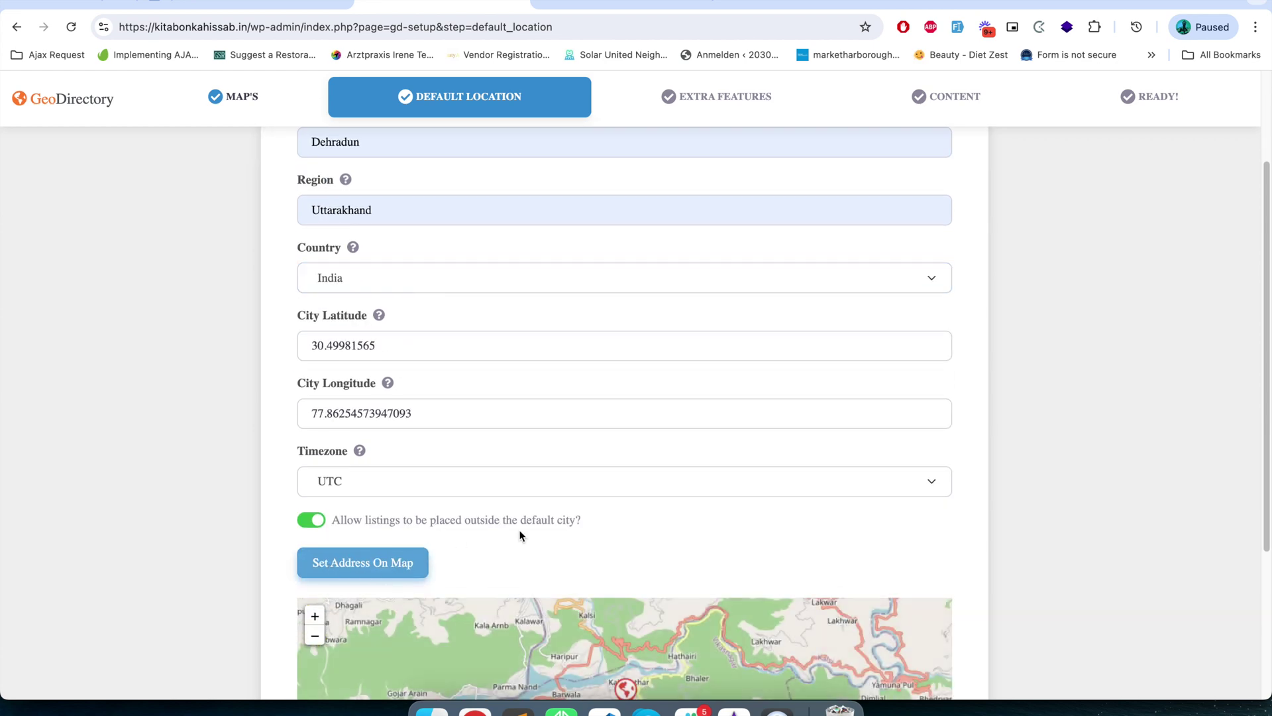
scroll(576, 530, "down", 5)
scroll(650, 551, "down", 2)
scroll(650, 551, "up", 2)
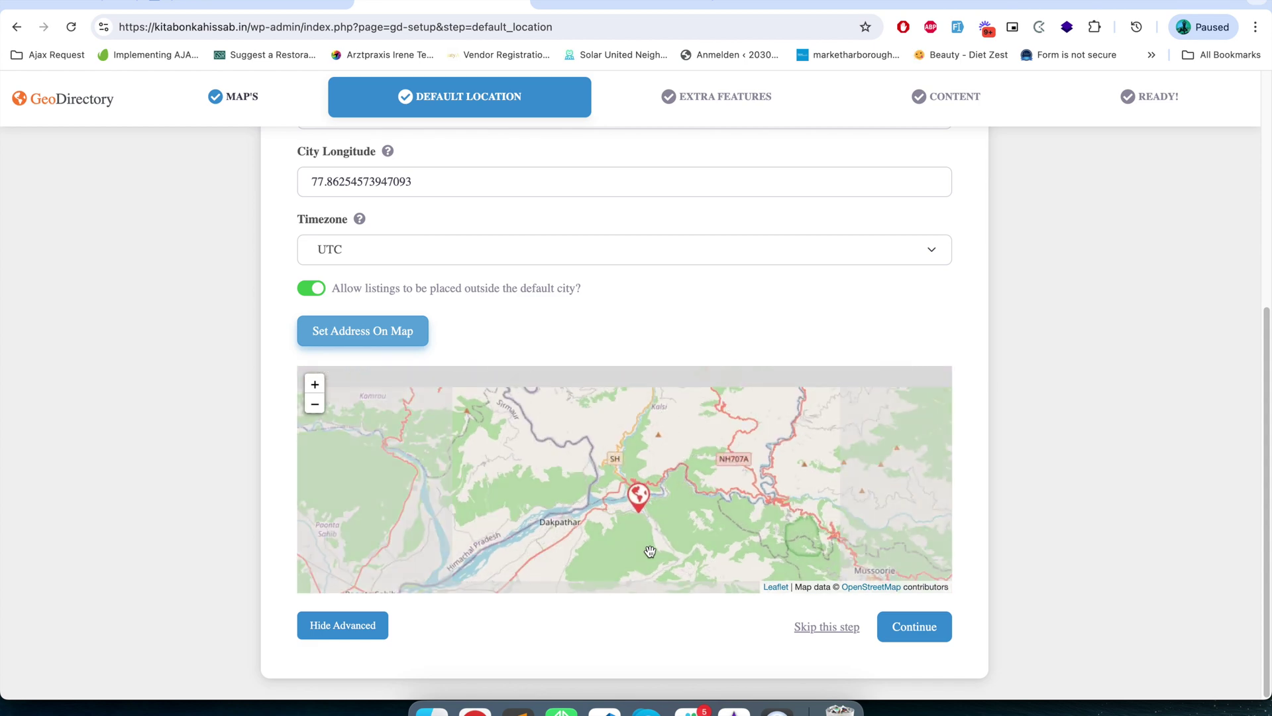
scroll(650, 550, "down", 2)
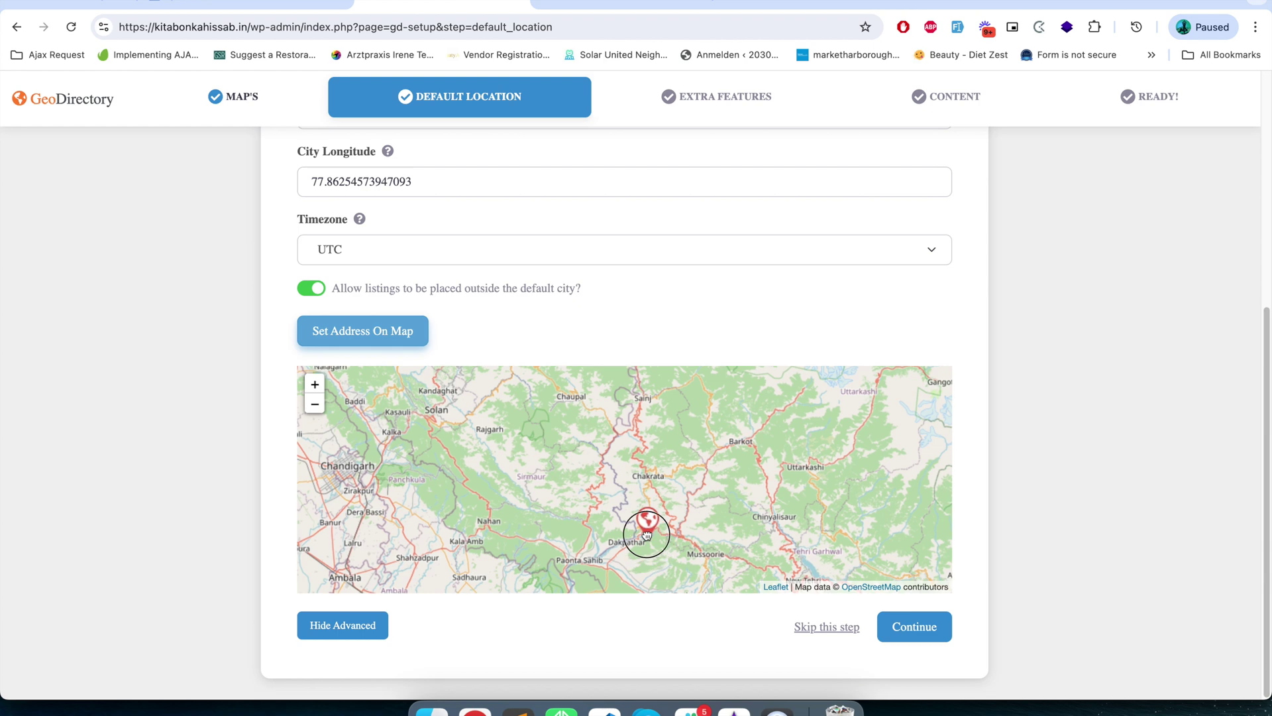
scroll(638, 530, "down", 1)
mouse_move(639, 514)
left_mouse_down()
mouse_move(639, 485)
mouse_move(678, 533)
left_mouse_up()
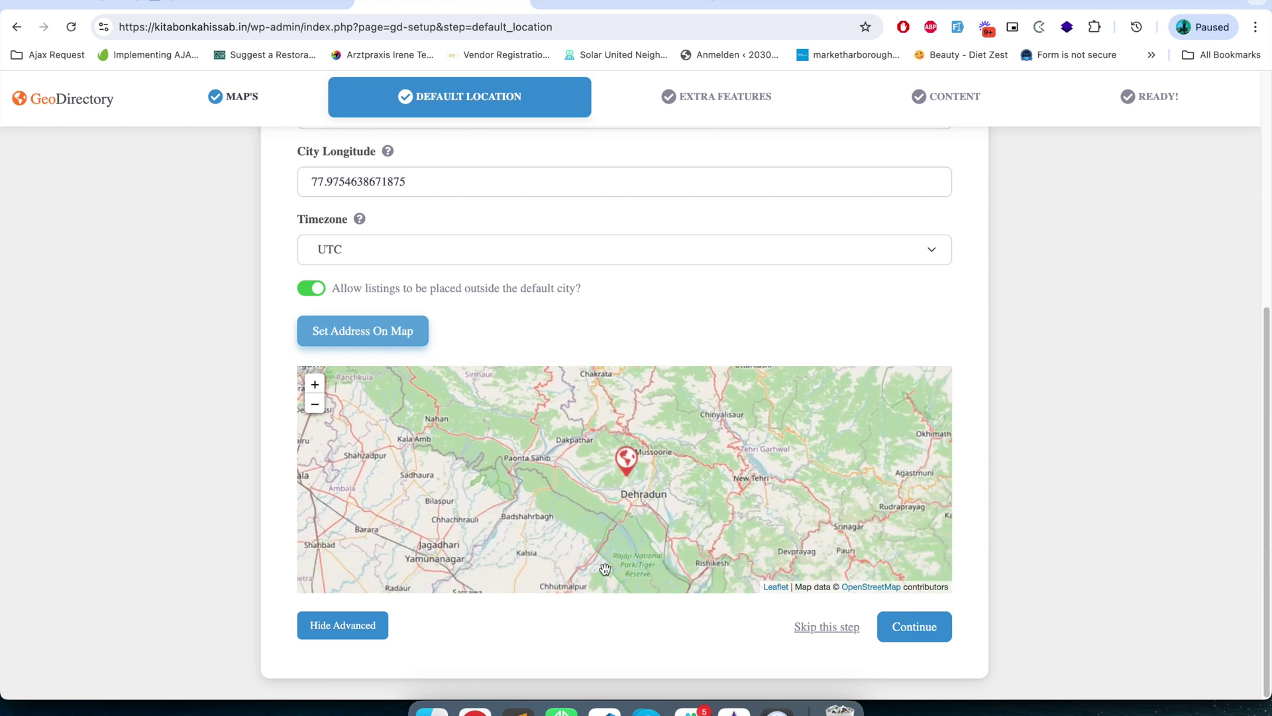
scroll(511, 338, "up", 6)
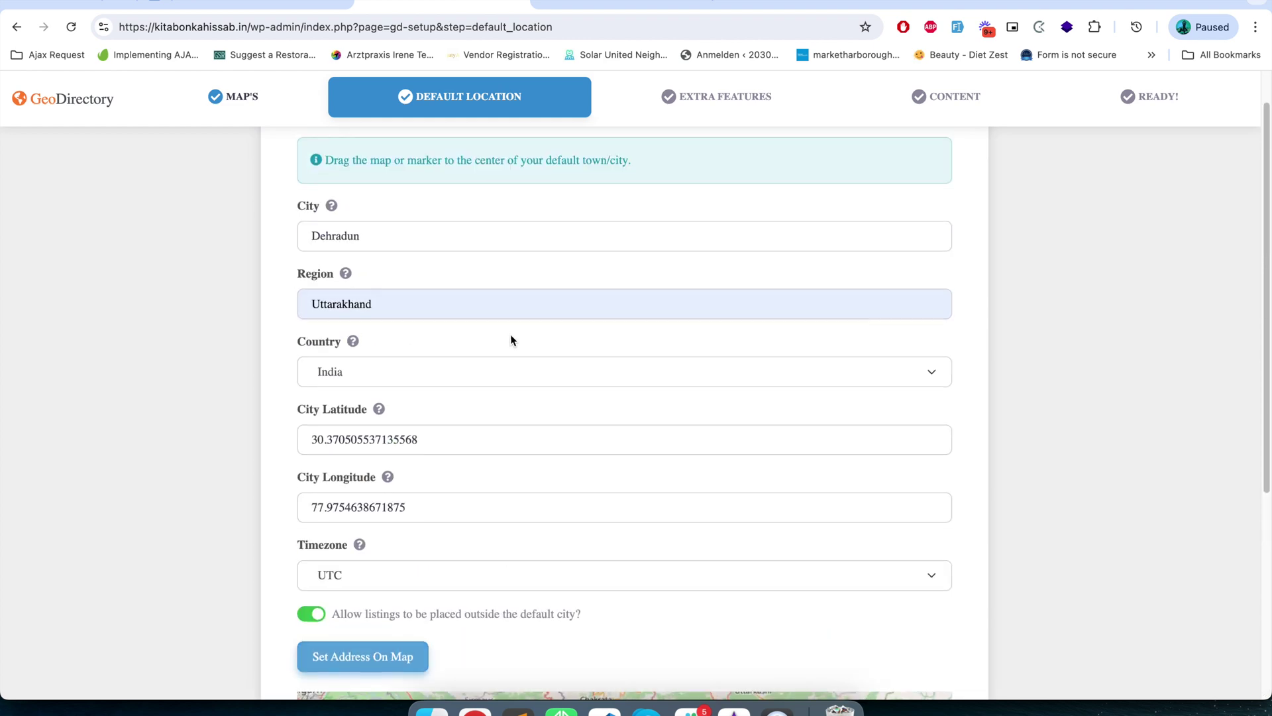
scroll(503, 342, "down", 6)
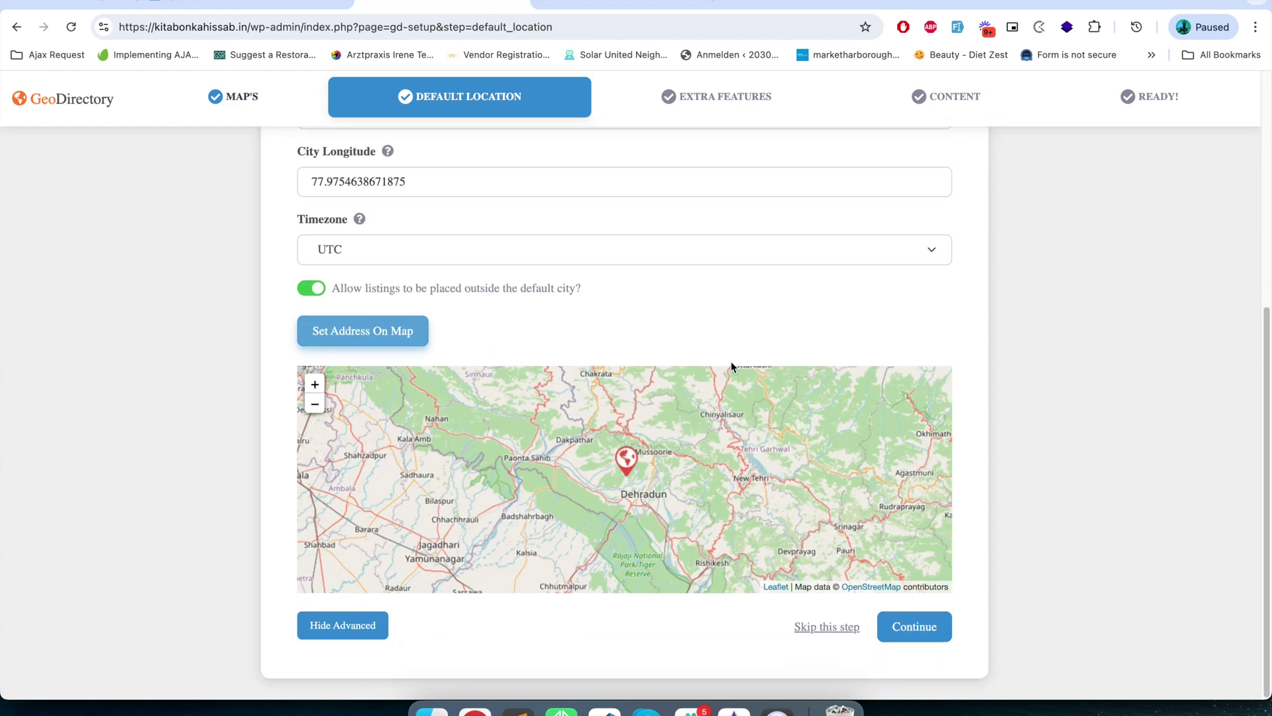
left_click(923, 629)
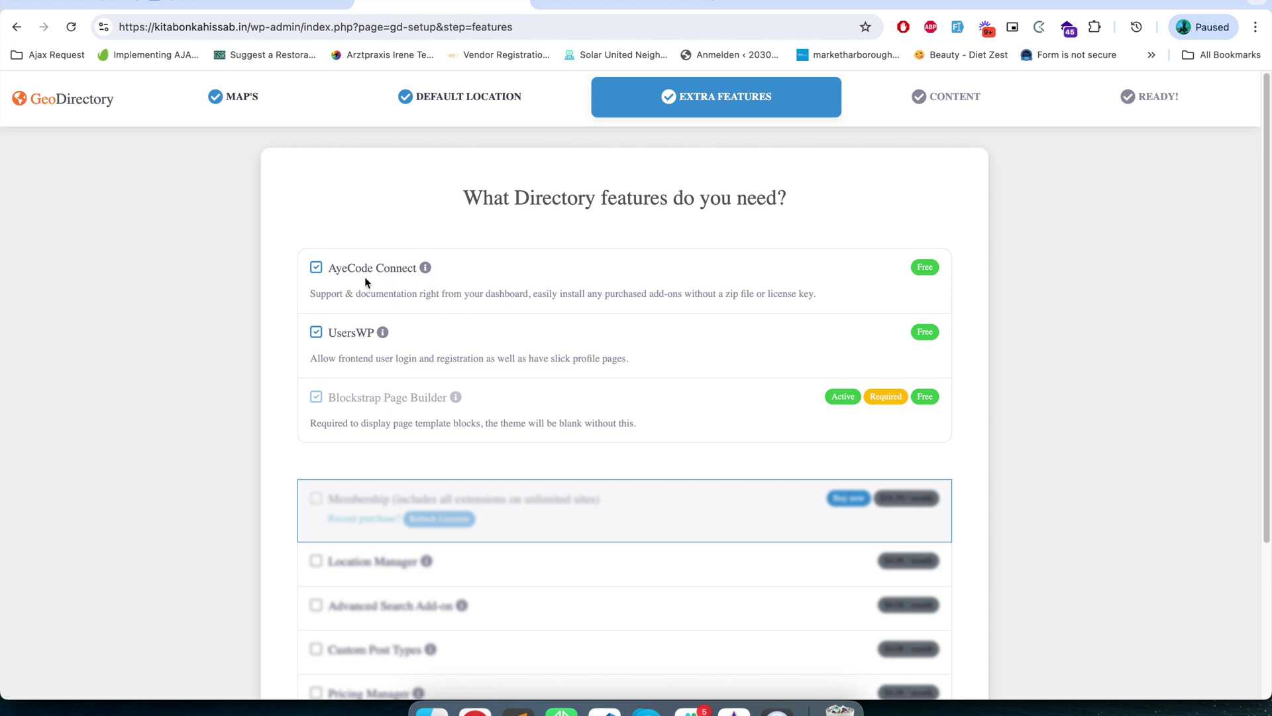
- Untick AyeCode Connect so it is left out of the extra features
left_click_drag(329, 269, 415, 274)
left_click(416, 271)
left_click_drag(415, 270, 334, 271)
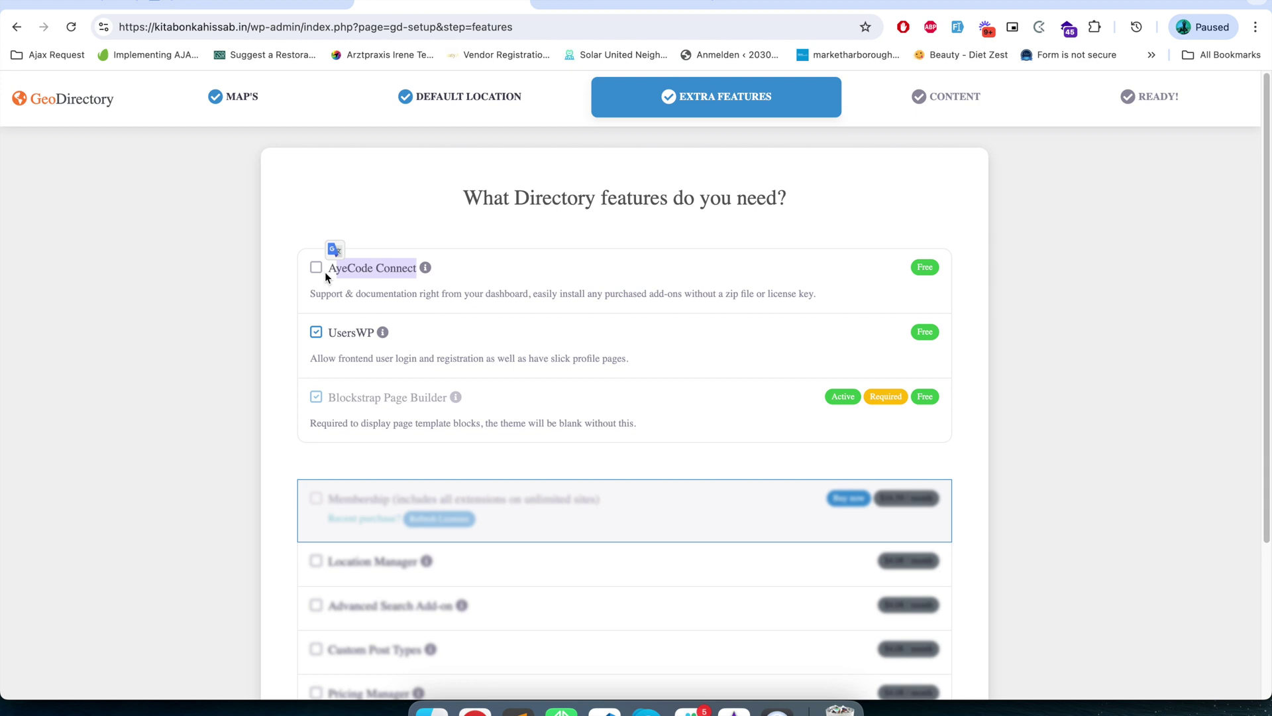
left_click(327, 272)
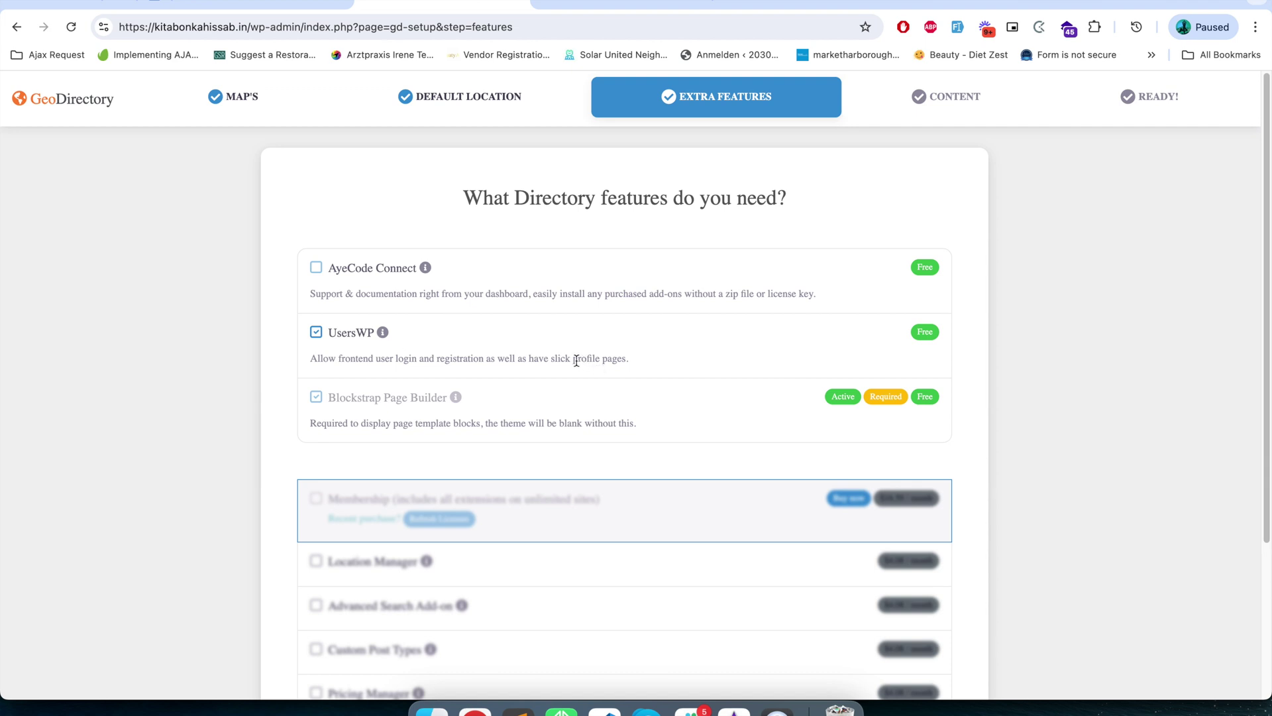
- Install UsersWP as the only extra feature and move on to the Content step
scroll(539, 412, "down", 1)
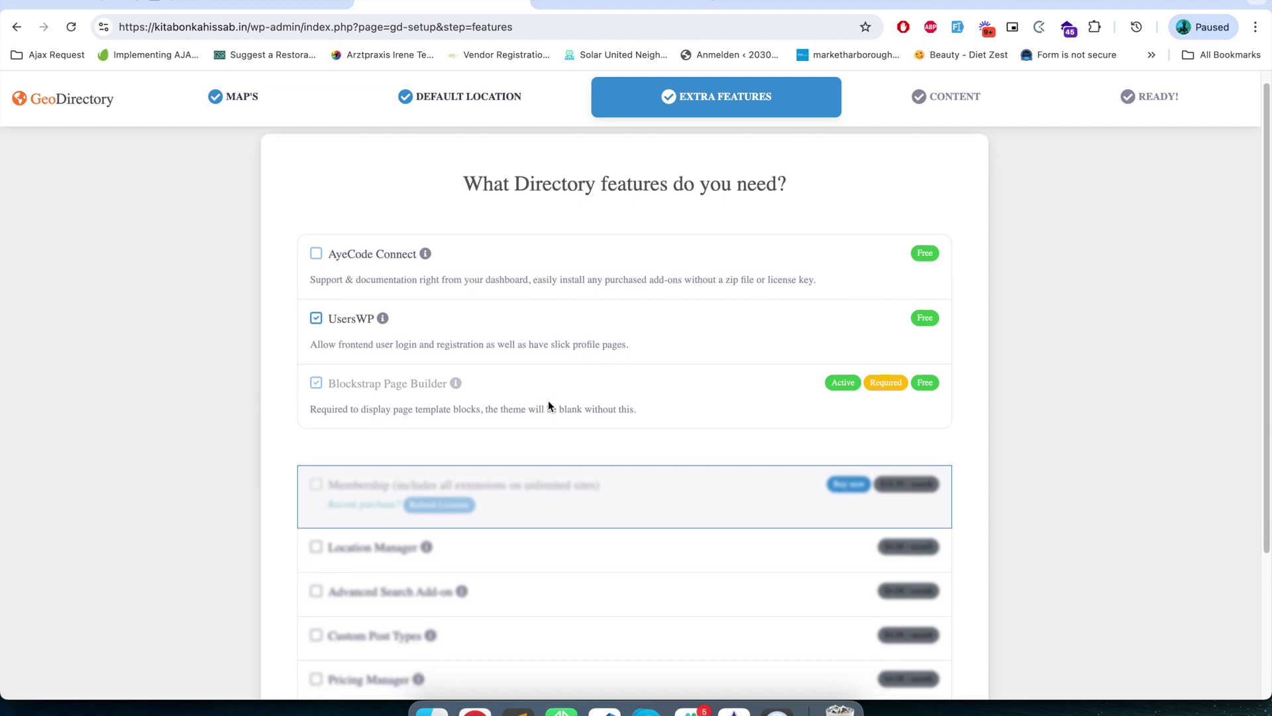
scroll(1013, 601, "down", 3)
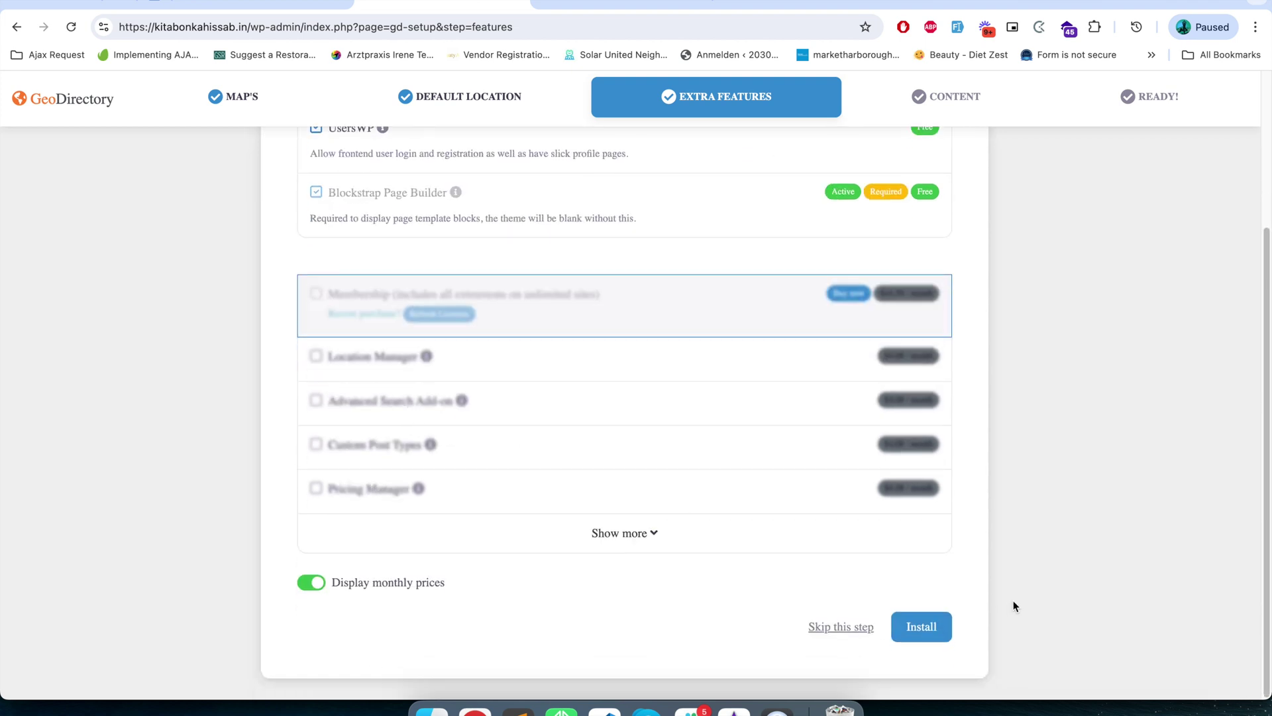
left_click(940, 625)
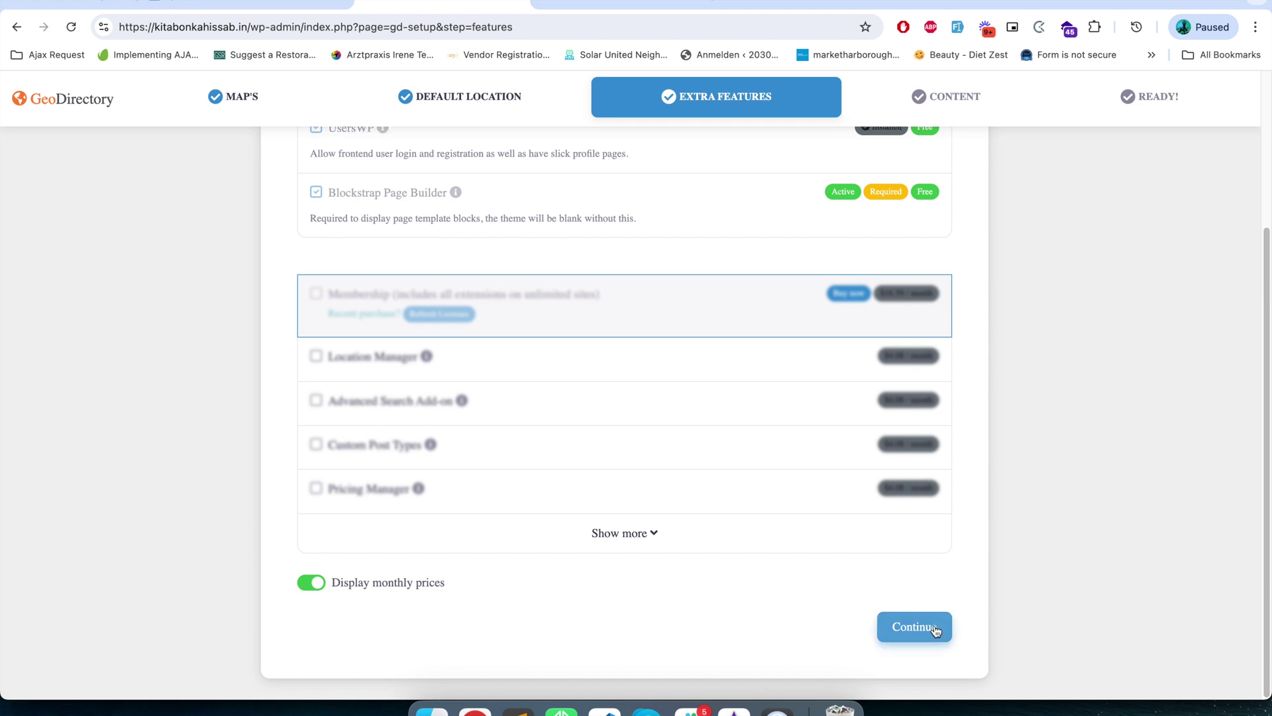
scroll(770, 586, "up", 3)
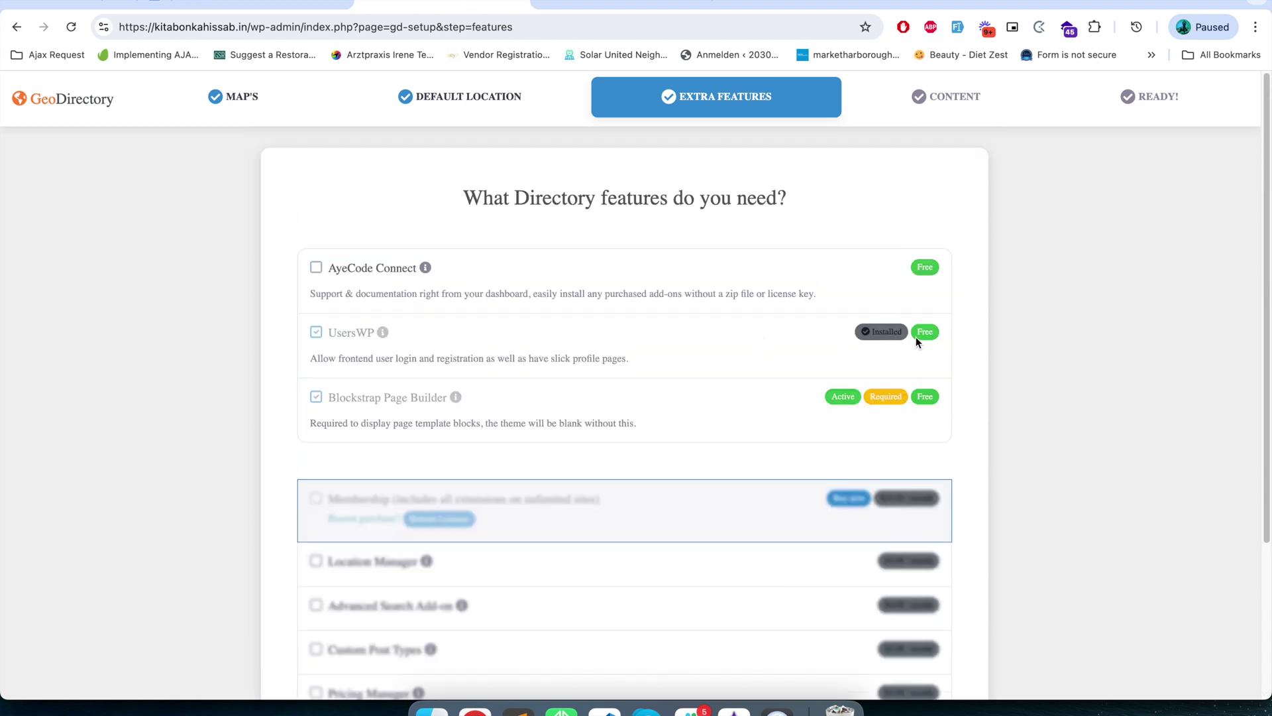
scroll(865, 574, "down", 1)
scroll(865, 573, "down", 3)
left_click(920, 623)
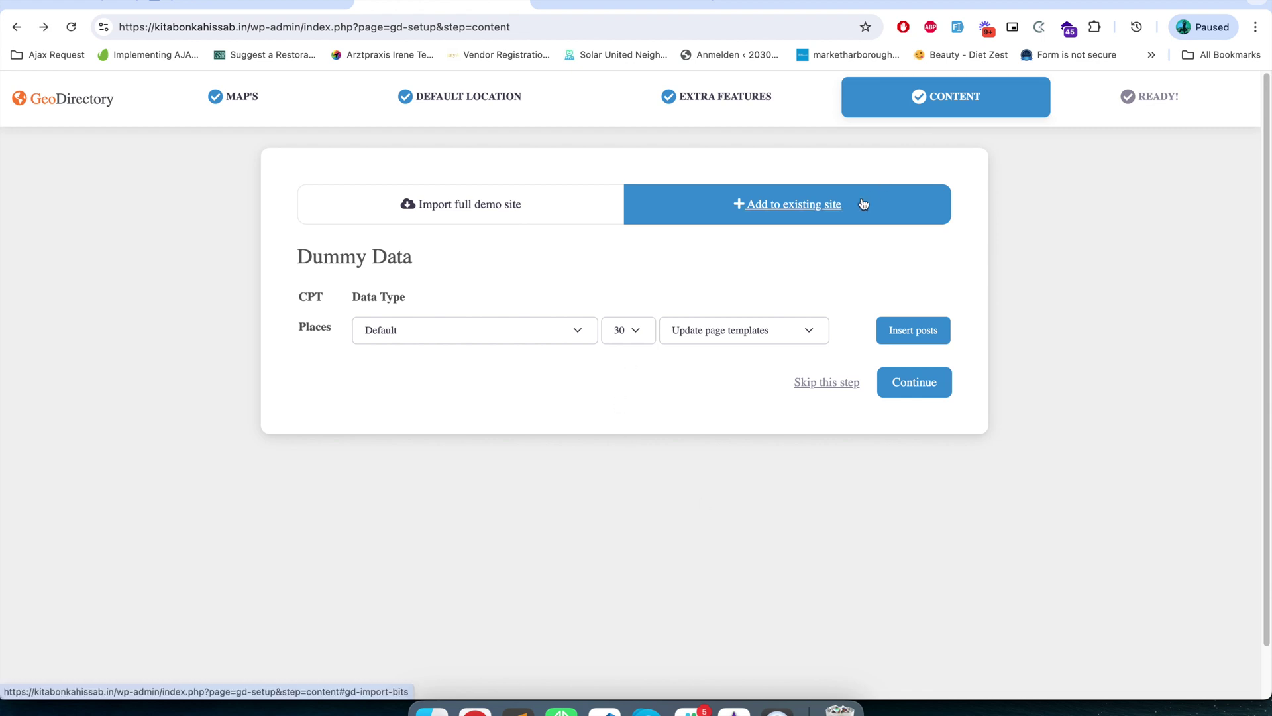
- Insert 20 dummy Places listings with page templates updated, then continue to the Ready step
left_click(623, 329)
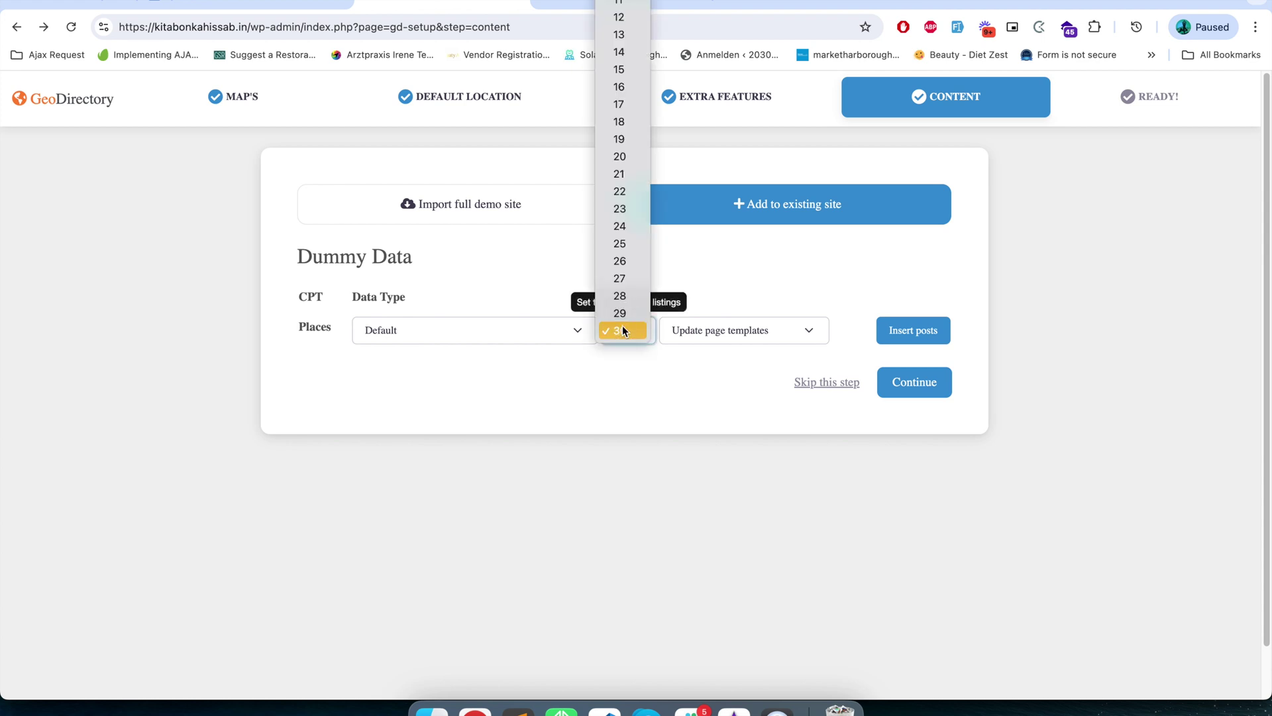
left_click(623, 157)
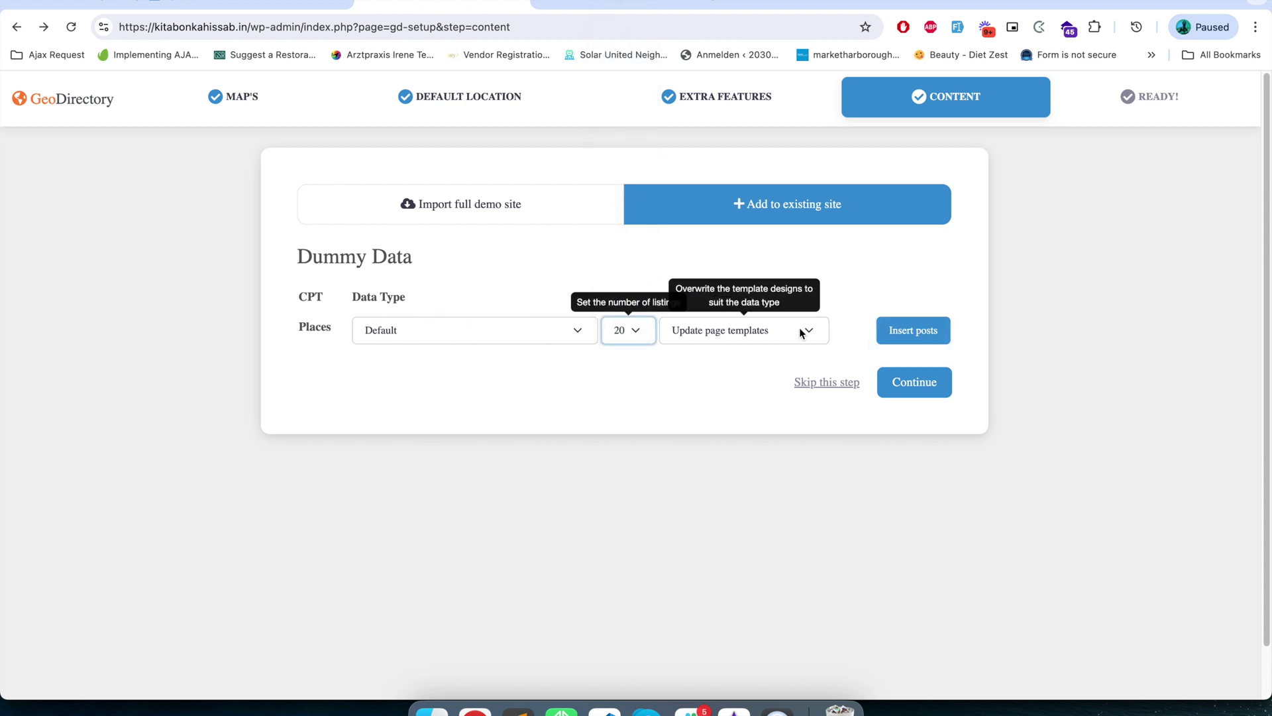
left_click(771, 330)
left_click(757, 326)
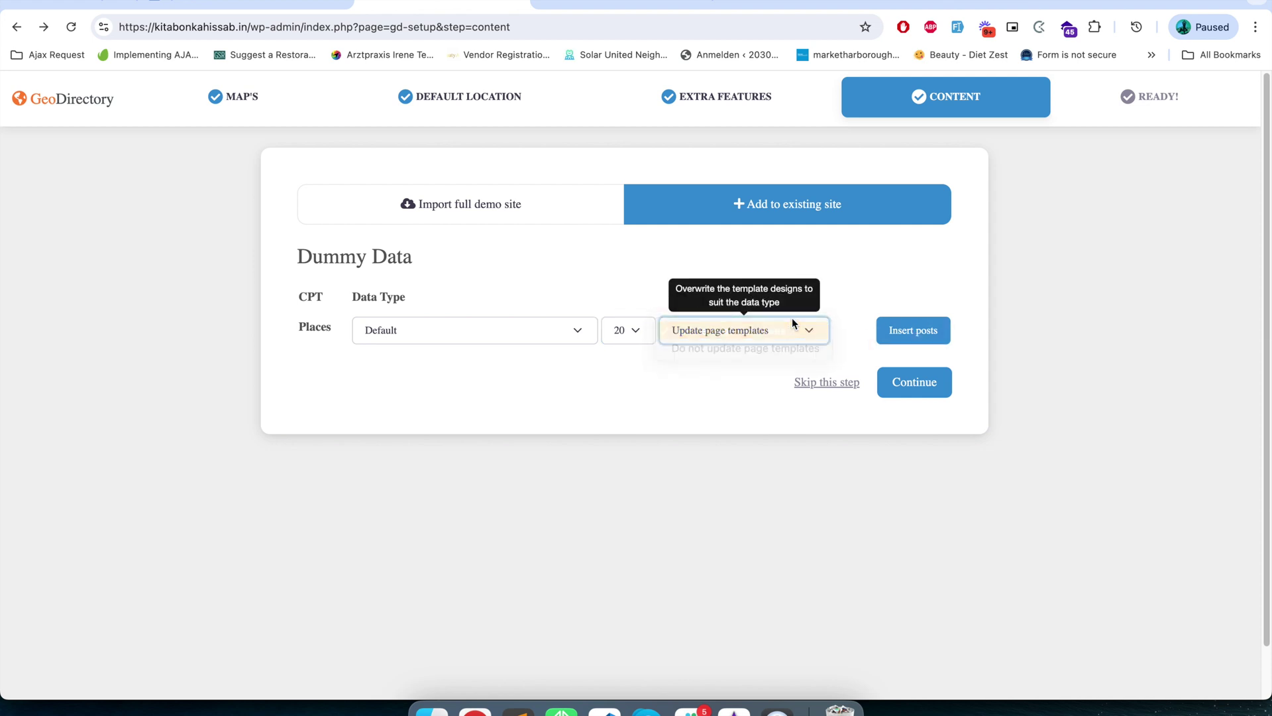
left_click(900, 335)
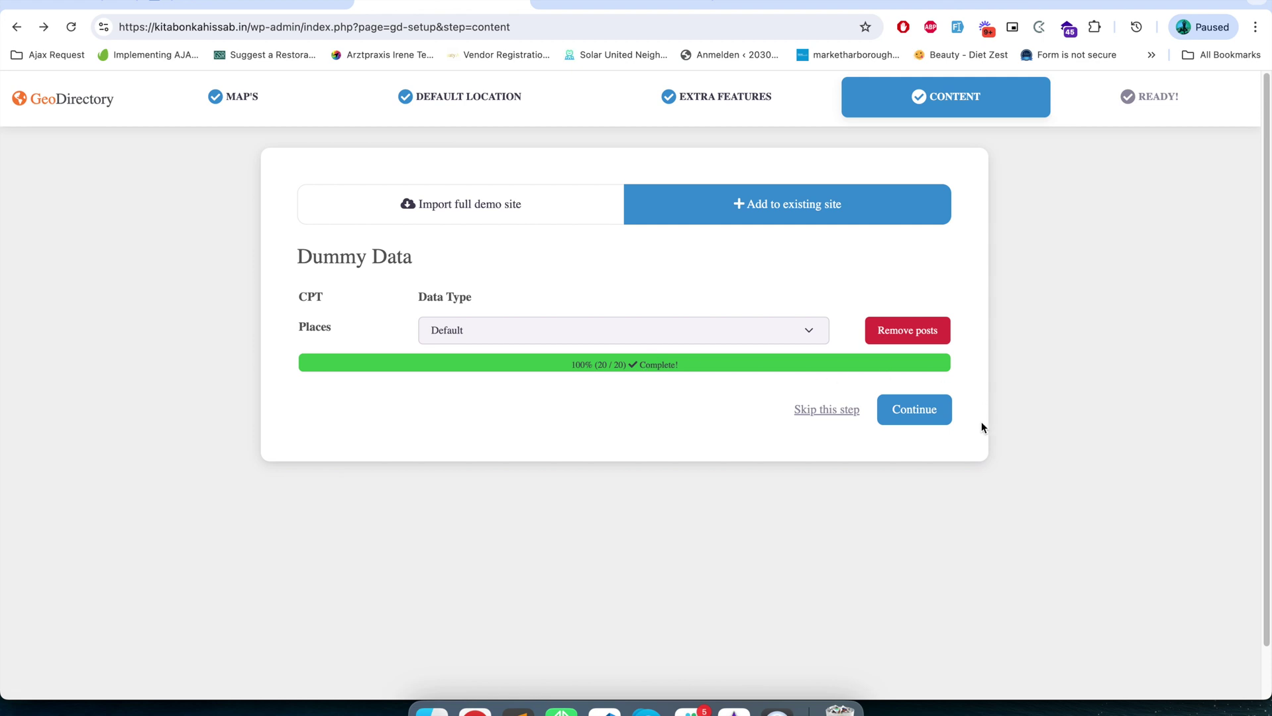
left_click(909, 411)
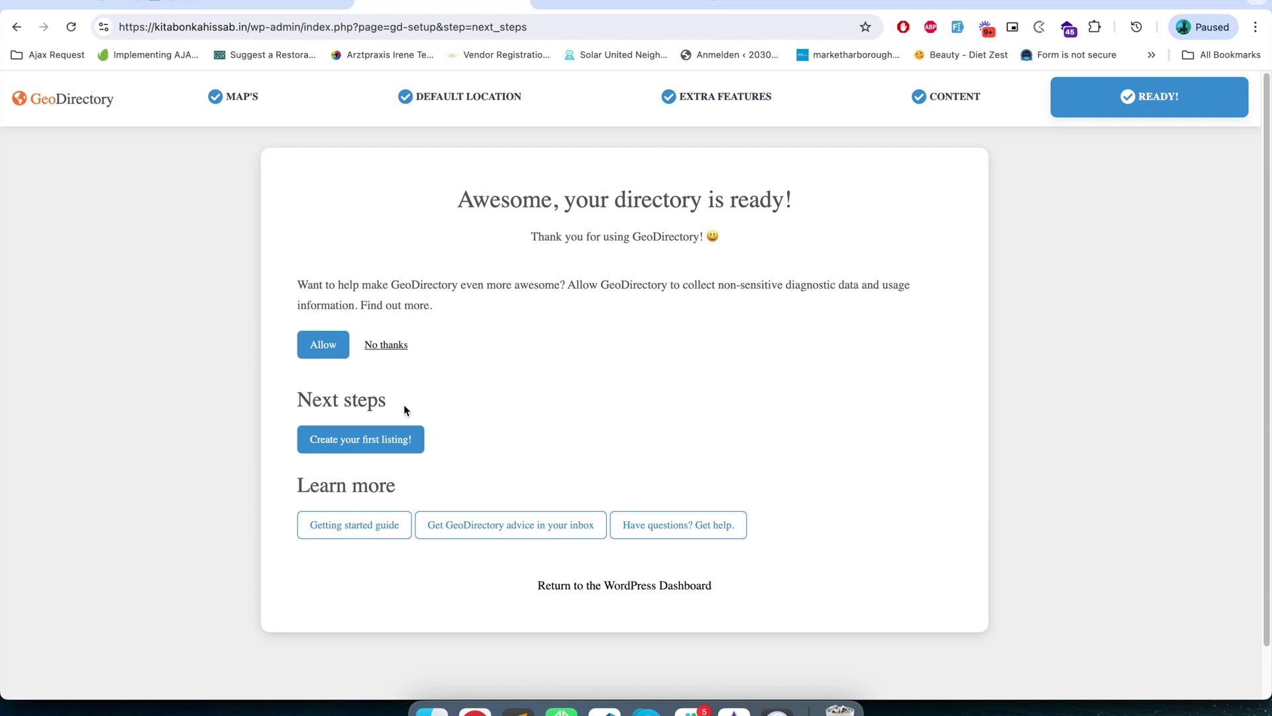
- Review the 20 published places in the Places list, then switch to the Directory site's home page
left_click(336, 440)
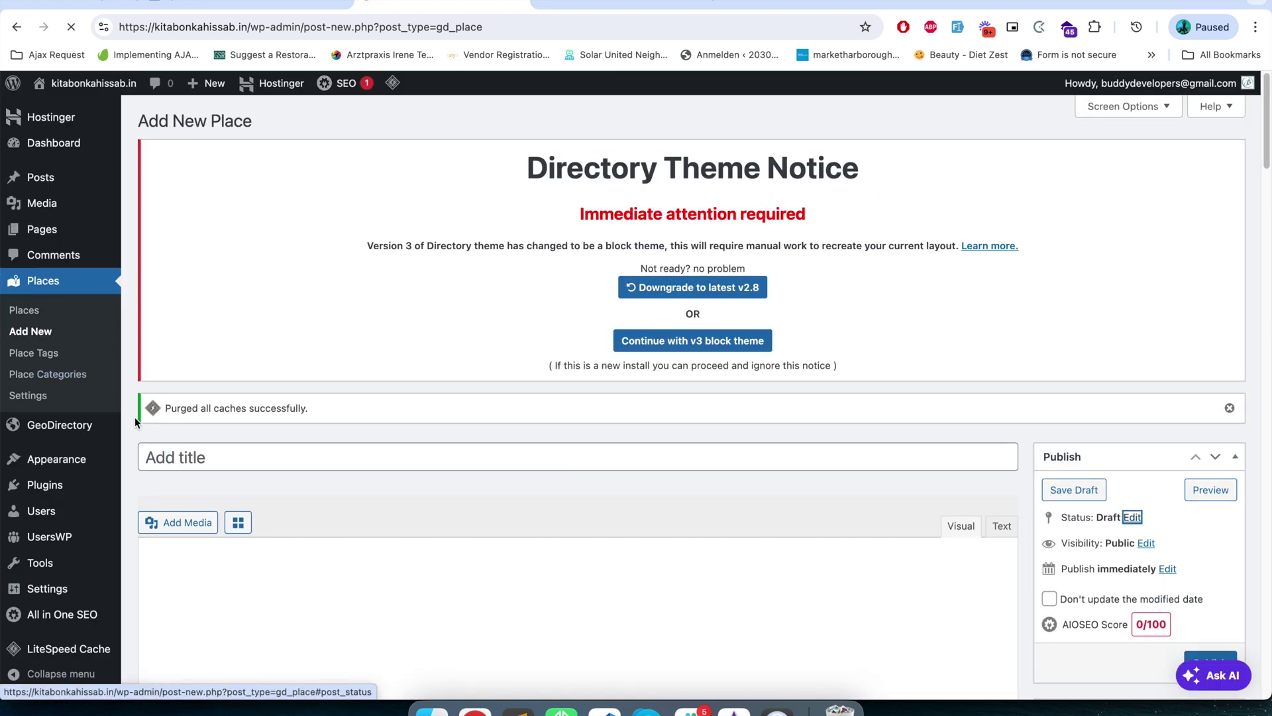
scroll(273, 551, "down", 10)
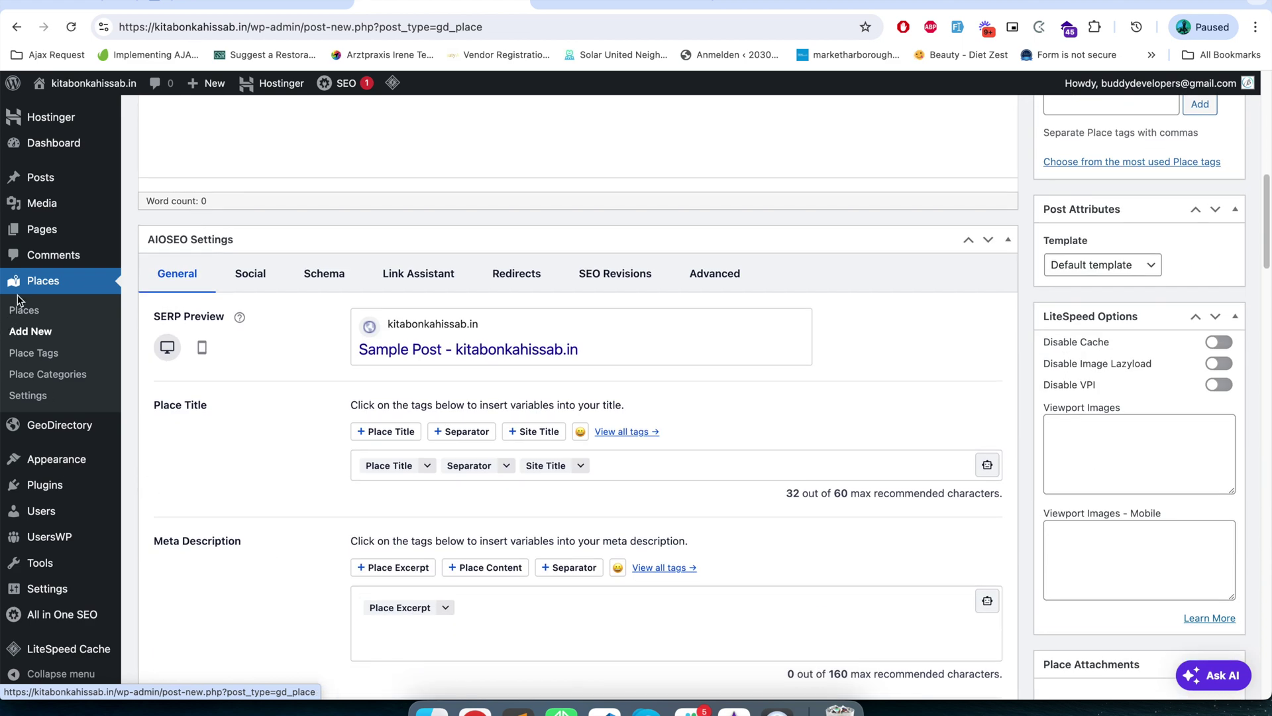
left_click(27, 312)
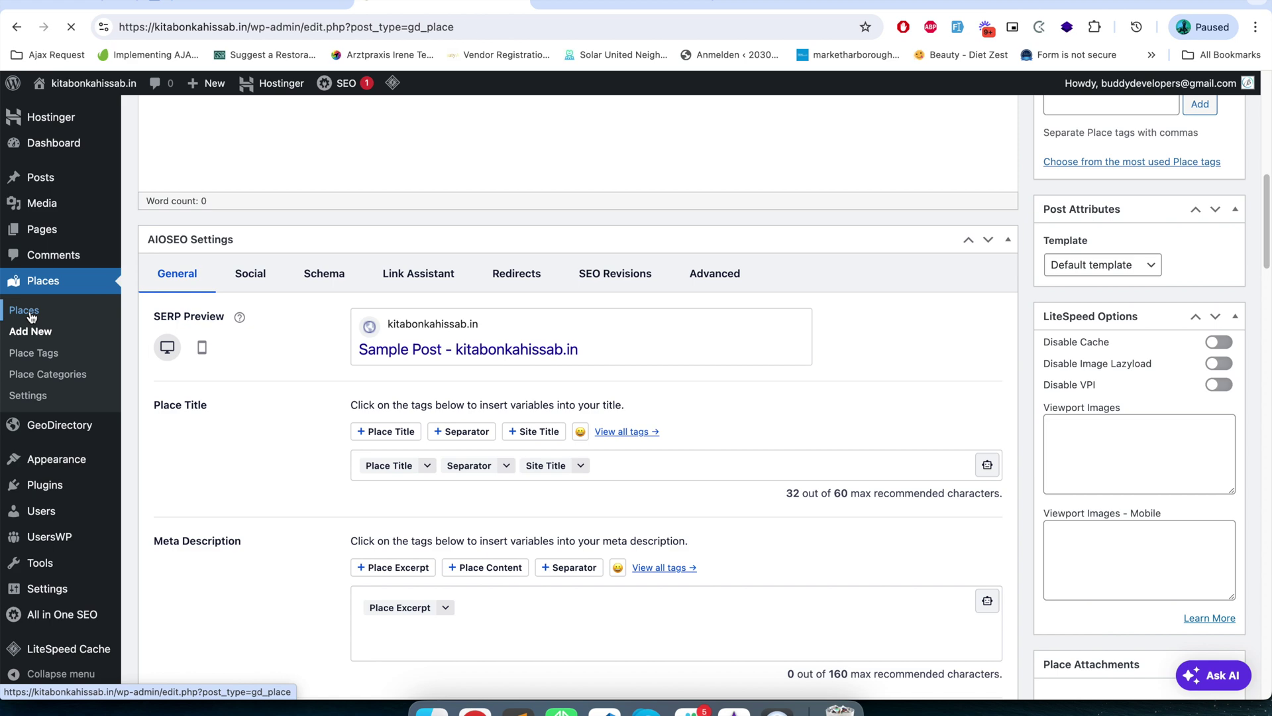
scroll(400, 523, "down", 8)
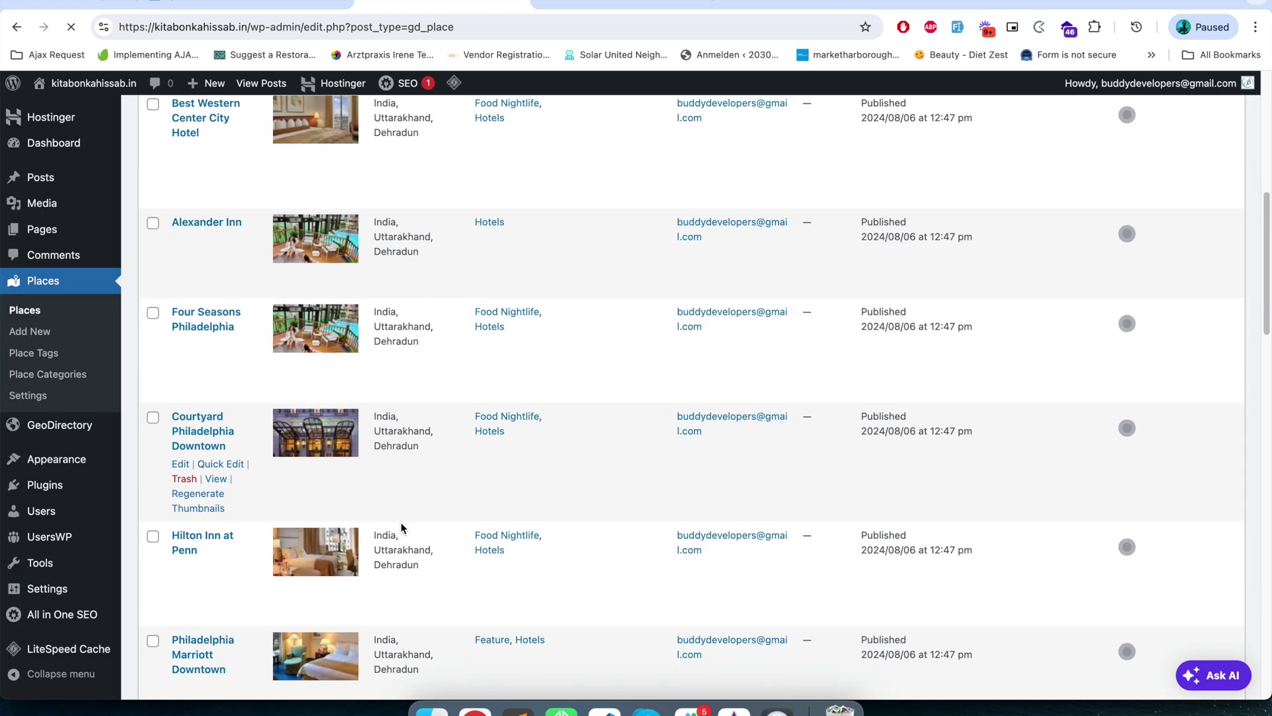
scroll(401, 523, "up", 5)
scroll(400, 523, "up", 2)
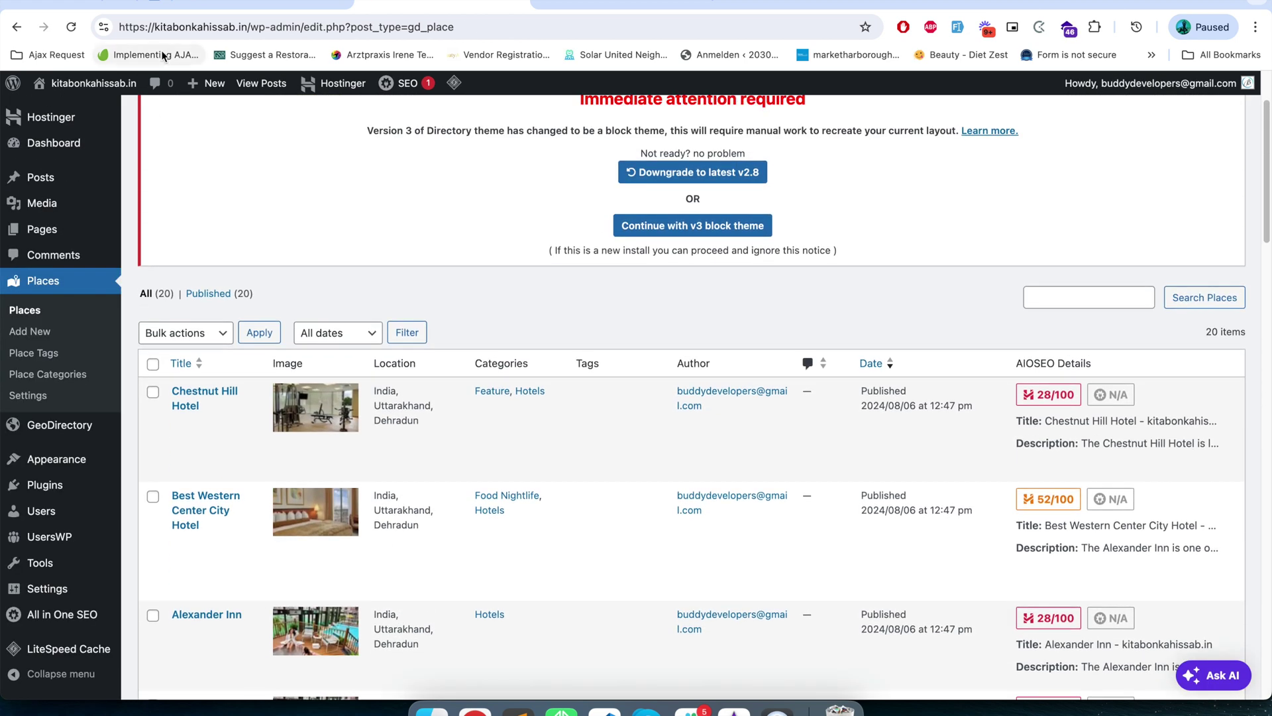
left_click(608, 2)
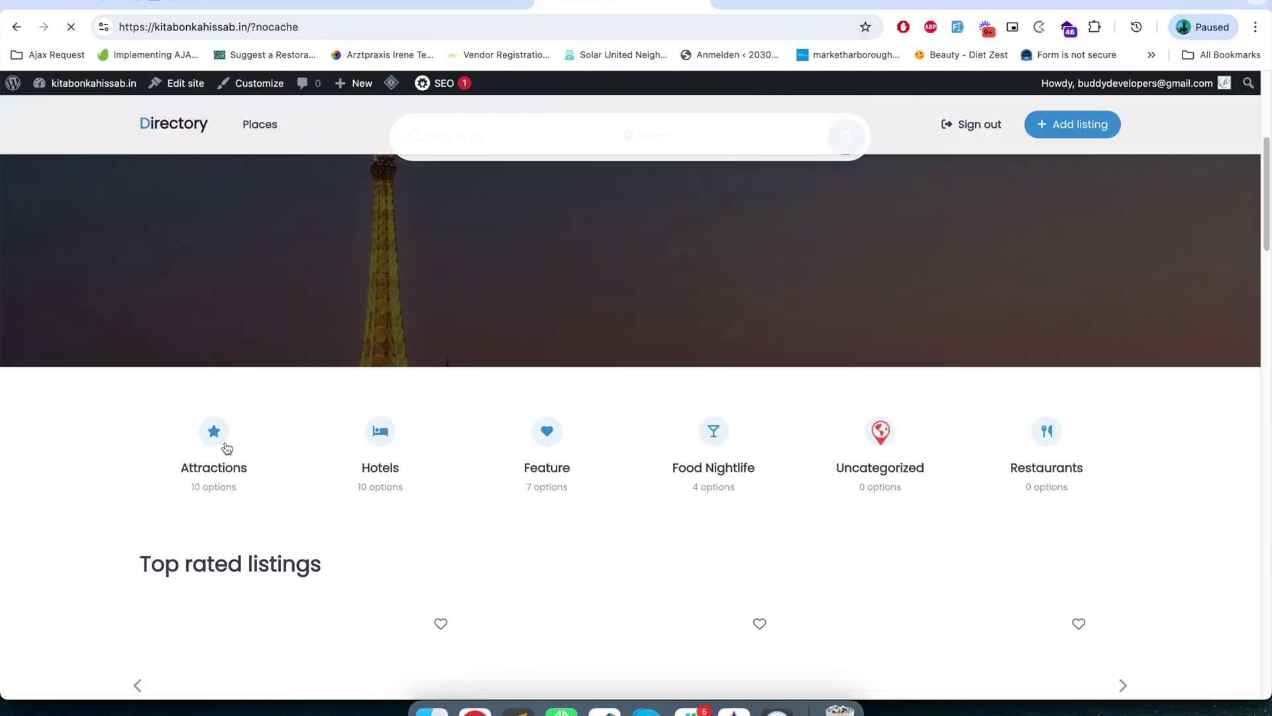
- Scroll through the Directory home page to review the imported listings and the map around Dehradun
scroll(226, 448, "down", 3)
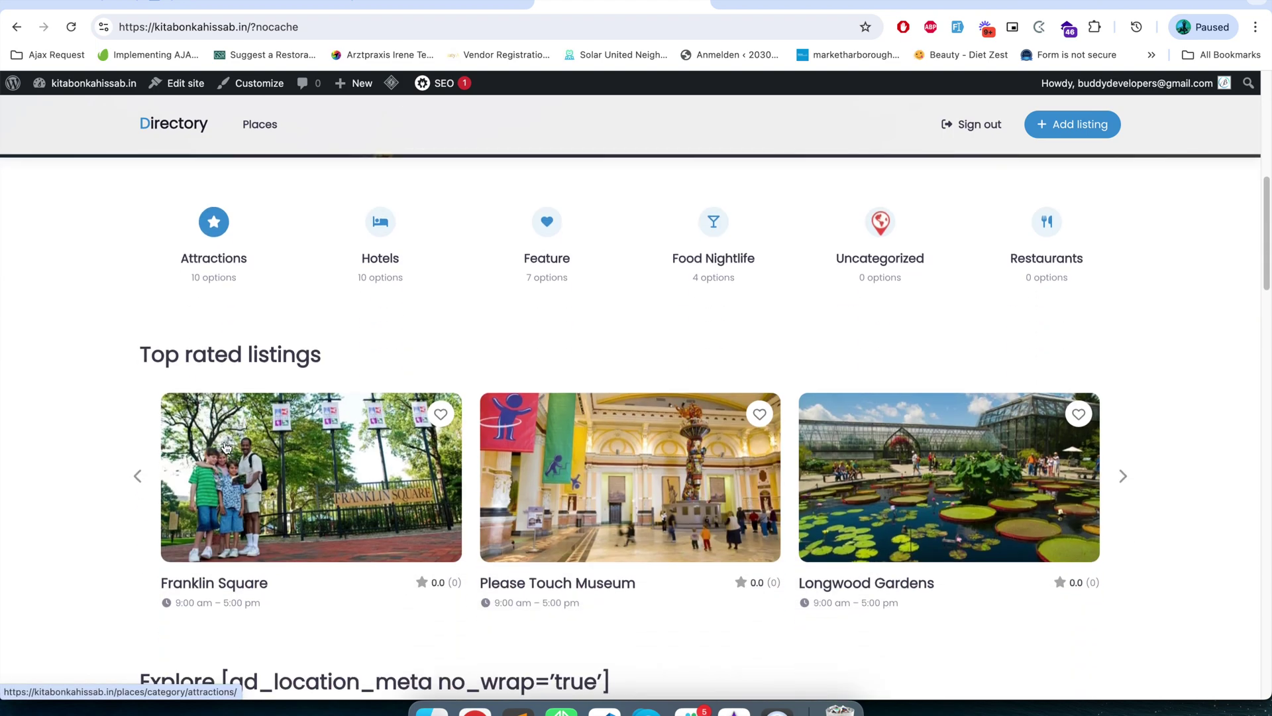
scroll(225, 447, "up", 7)
scroll(225, 447, "down", 10)
scroll(222, 445, "down", 3)
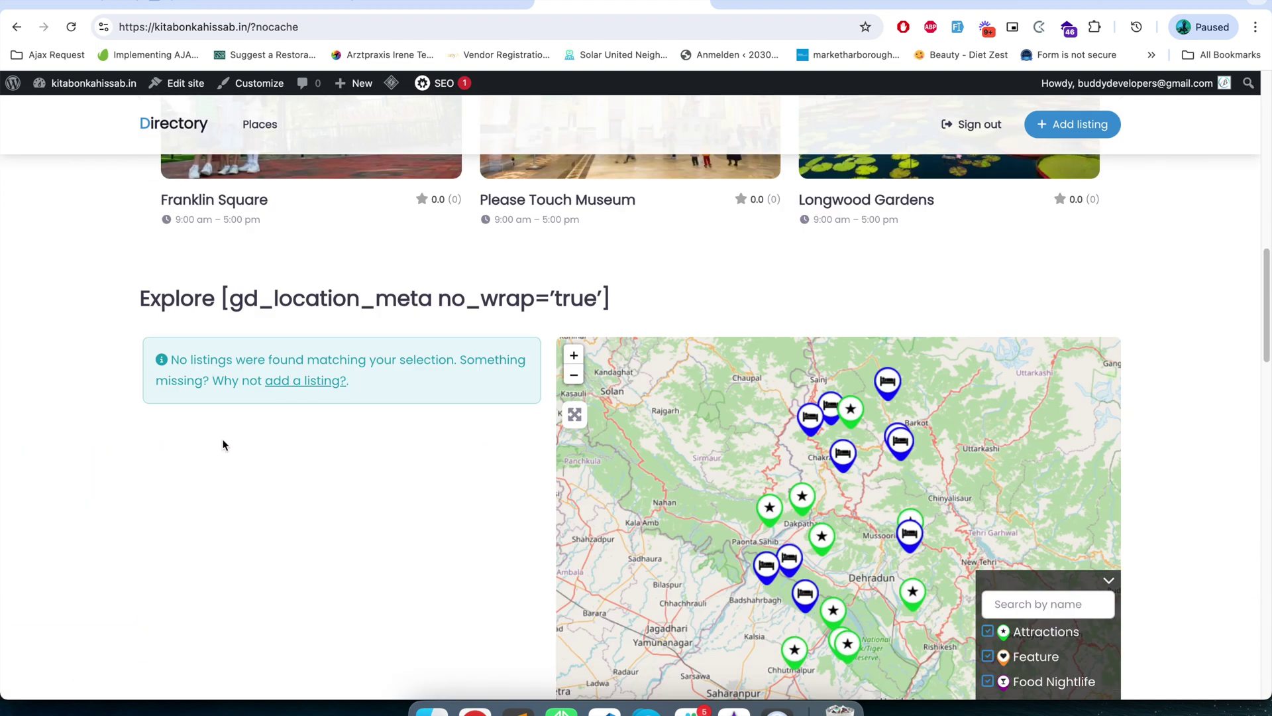
scroll(224, 444, "down", 2)
scroll(223, 444, "down", 15)
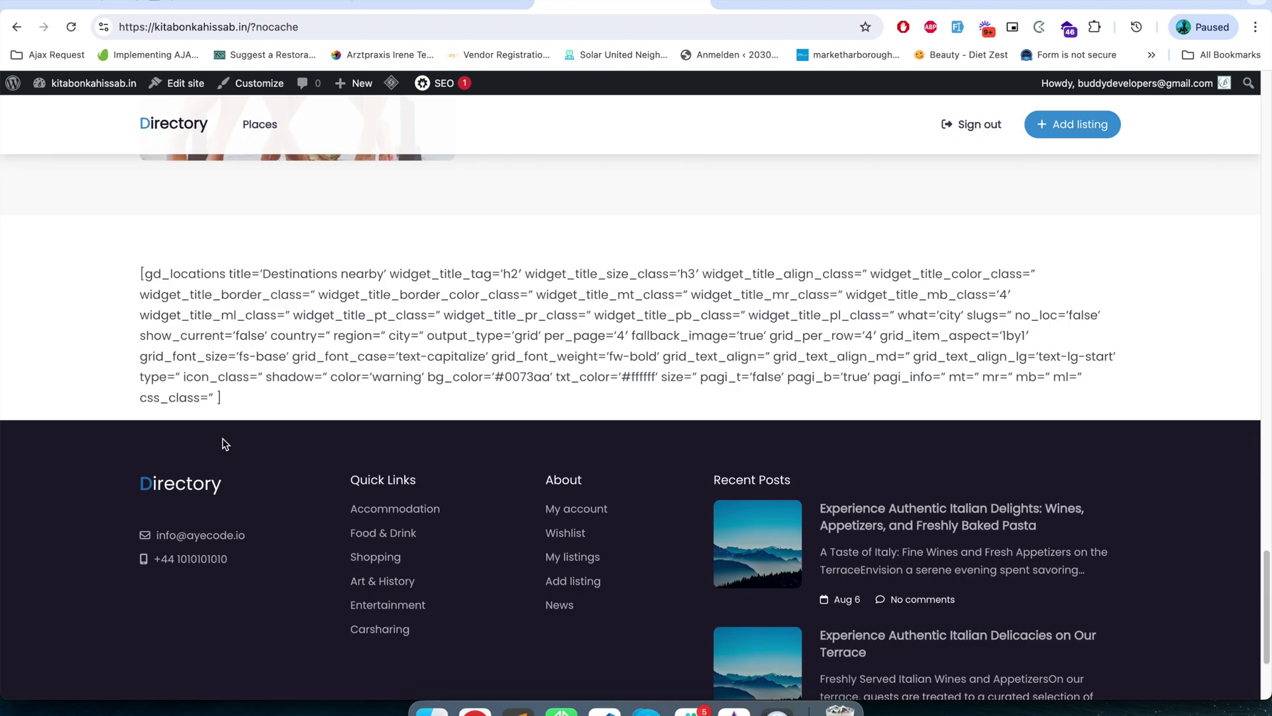
scroll(226, 444, "down", 2)
scroll(224, 444, "up", 2)
- Highlight the unrendered gd_locations shortcode and the gd_location_meta shortcode text in the Explore heading
left_click(139, 263)
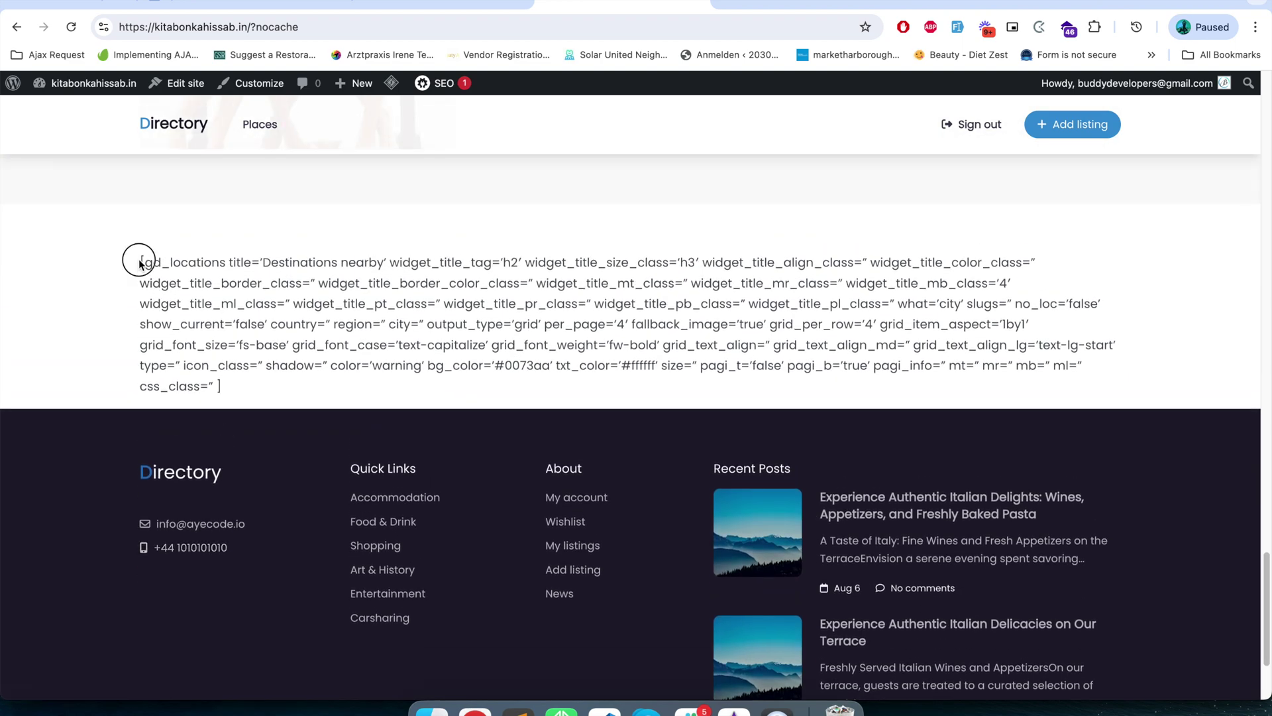
left_click_drag(139, 263, 243, 370)
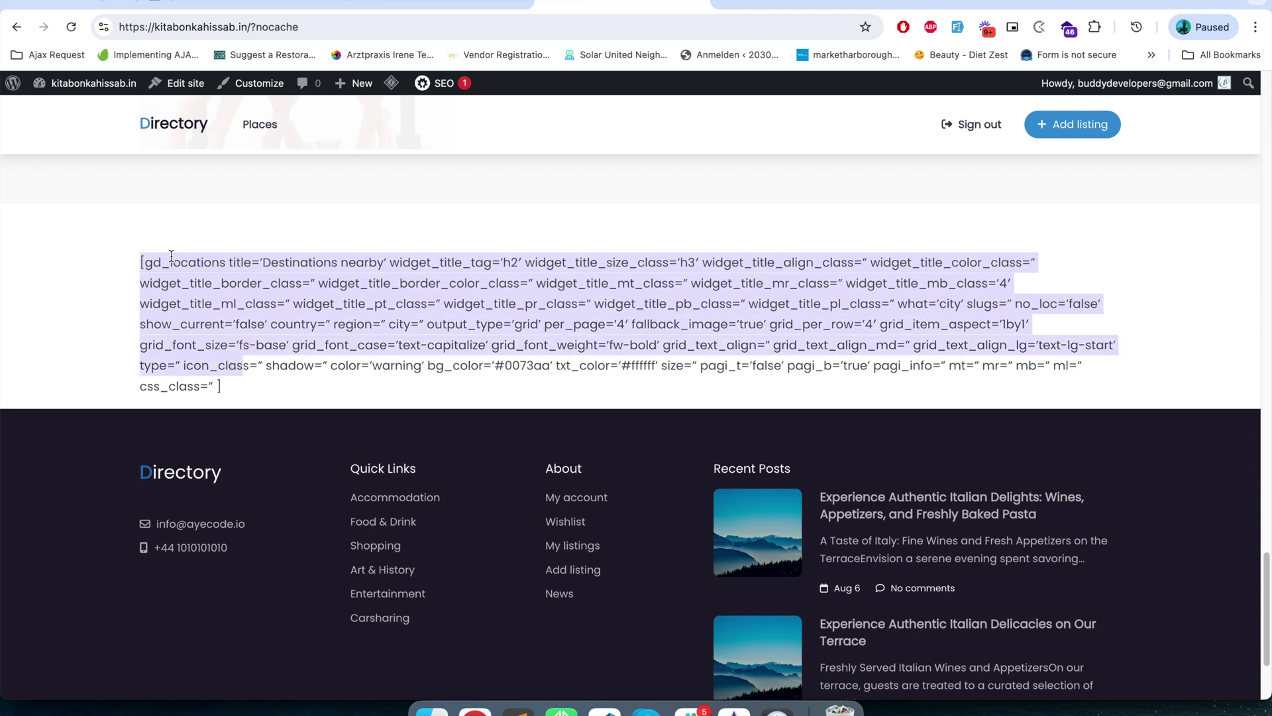
scroll(178, 332, "up", 12)
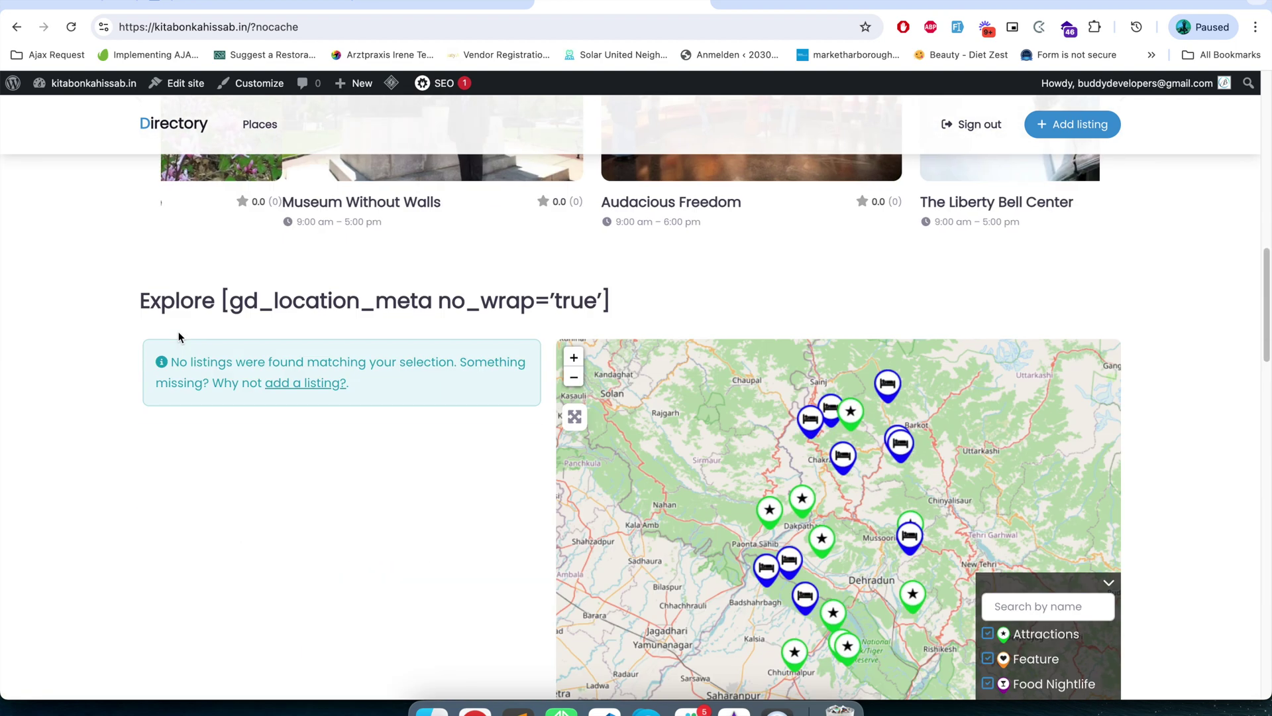
left_click_drag(223, 301, 590, 305)
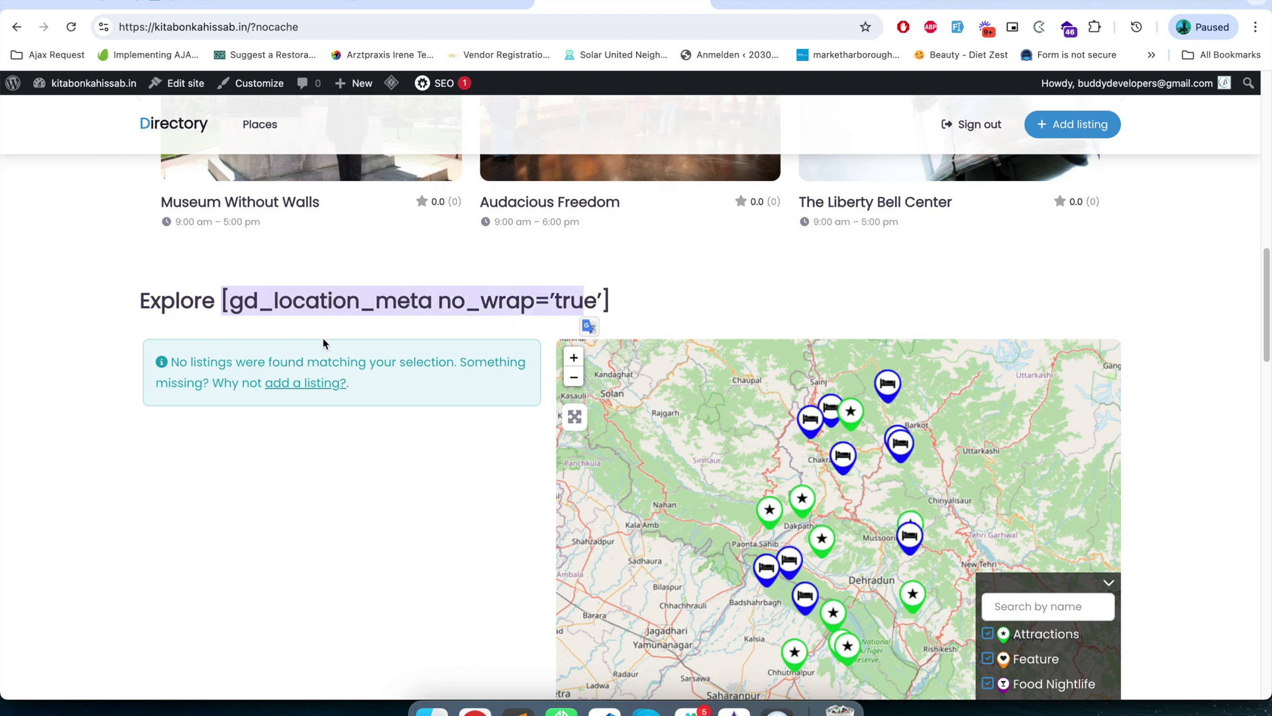
scroll(315, 365, "down", 4)
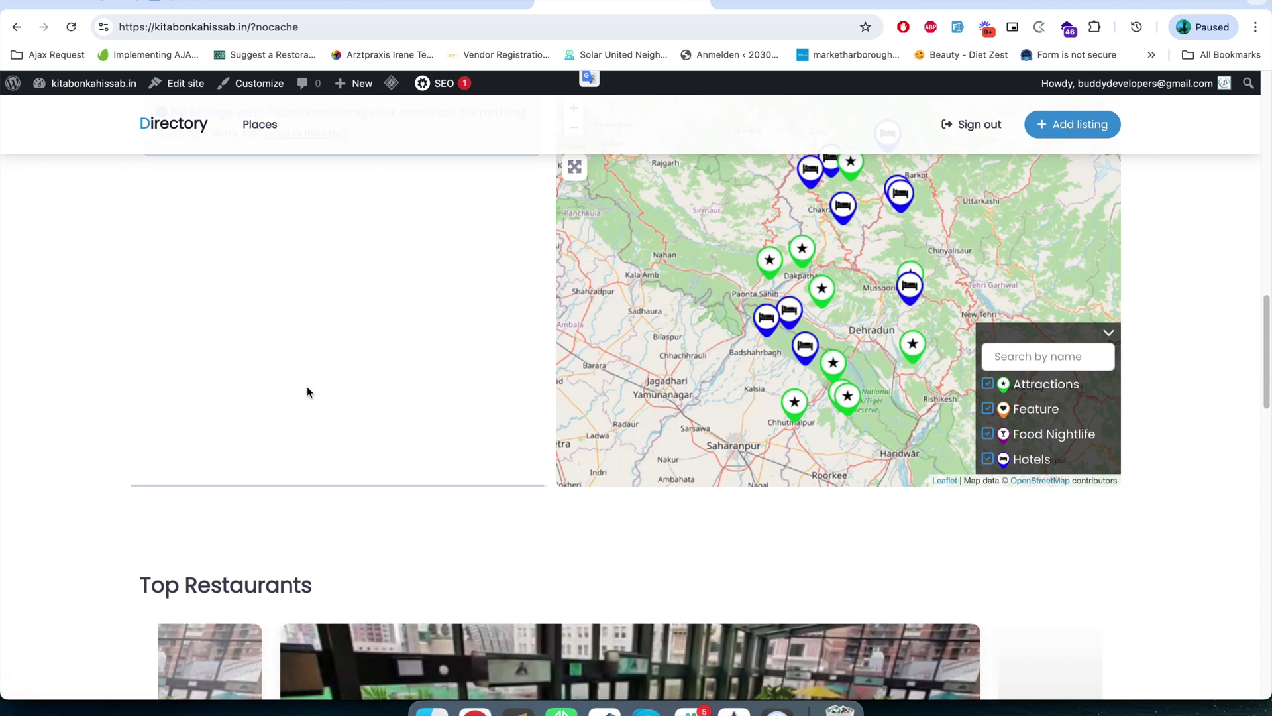
scroll(307, 392, "up", 4)
mouse_move(327, 104)
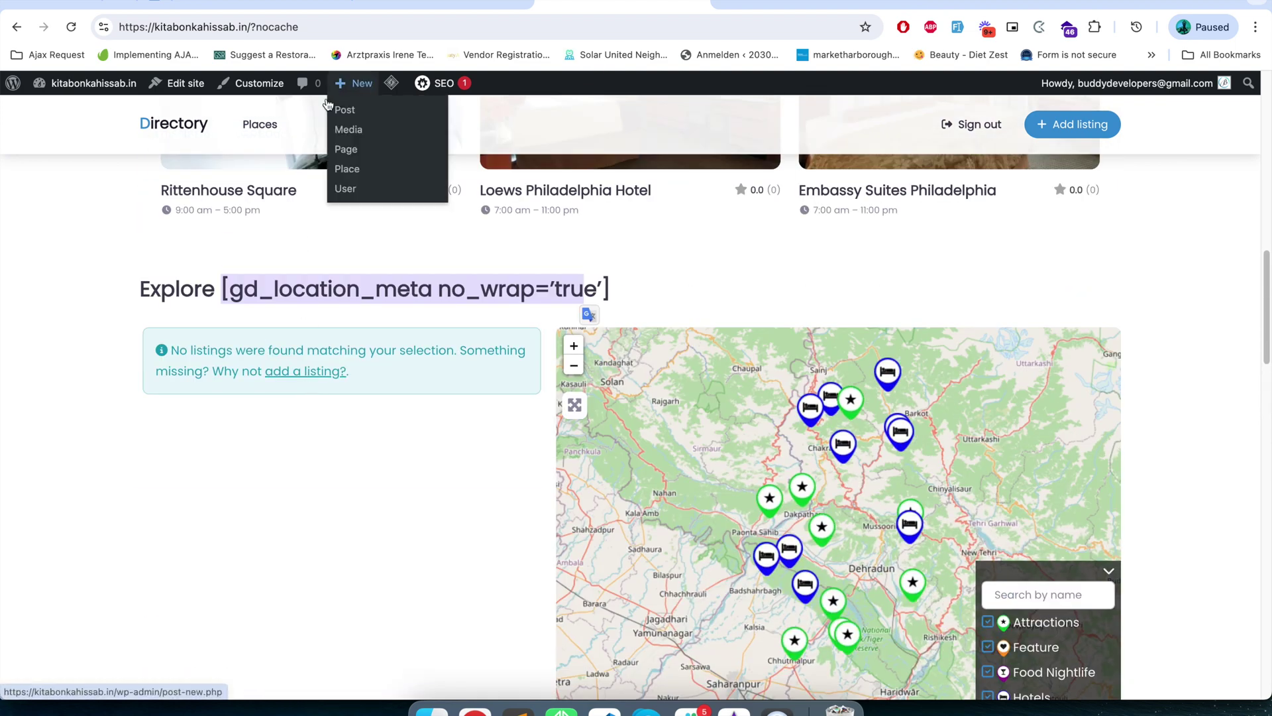
left_click(363, 309)
left_click_drag(222, 289, 606, 295)
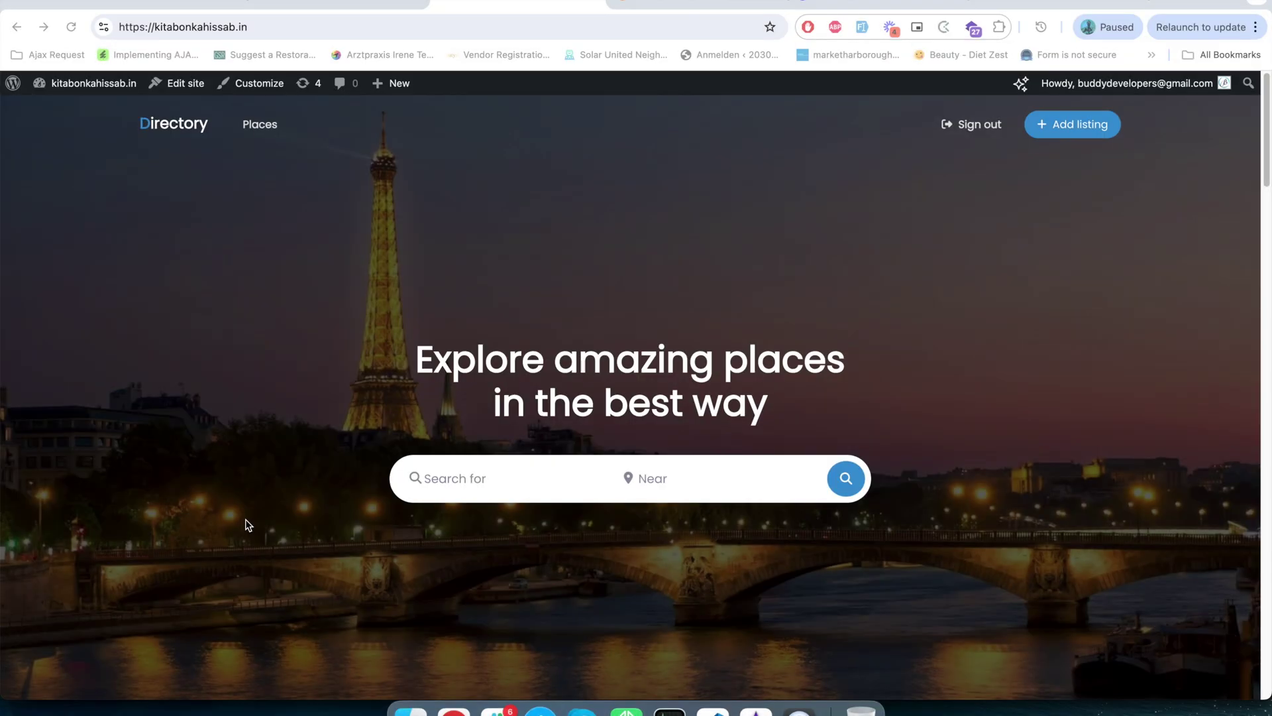
- Scroll down through the reloaded home page's listing and map sections
scroll(245, 519, "down", 4)
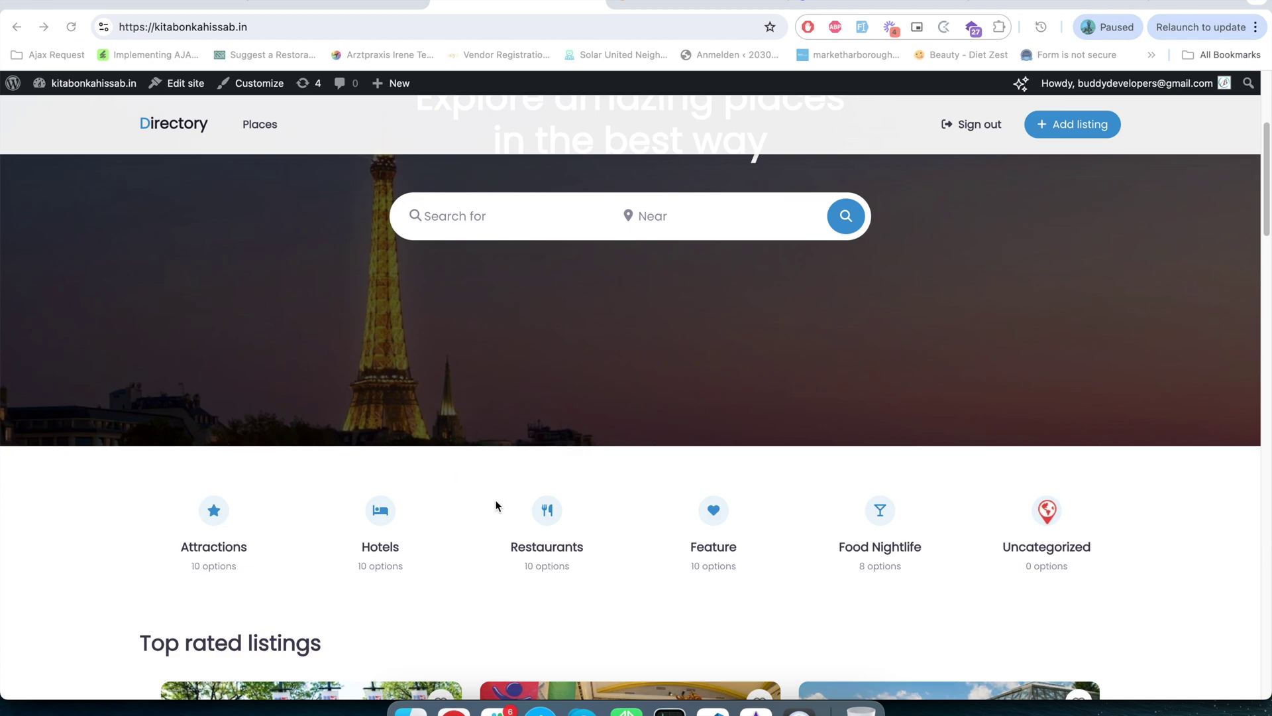
scroll(496, 498, "down", 1)
scroll(495, 497, "down", 10)
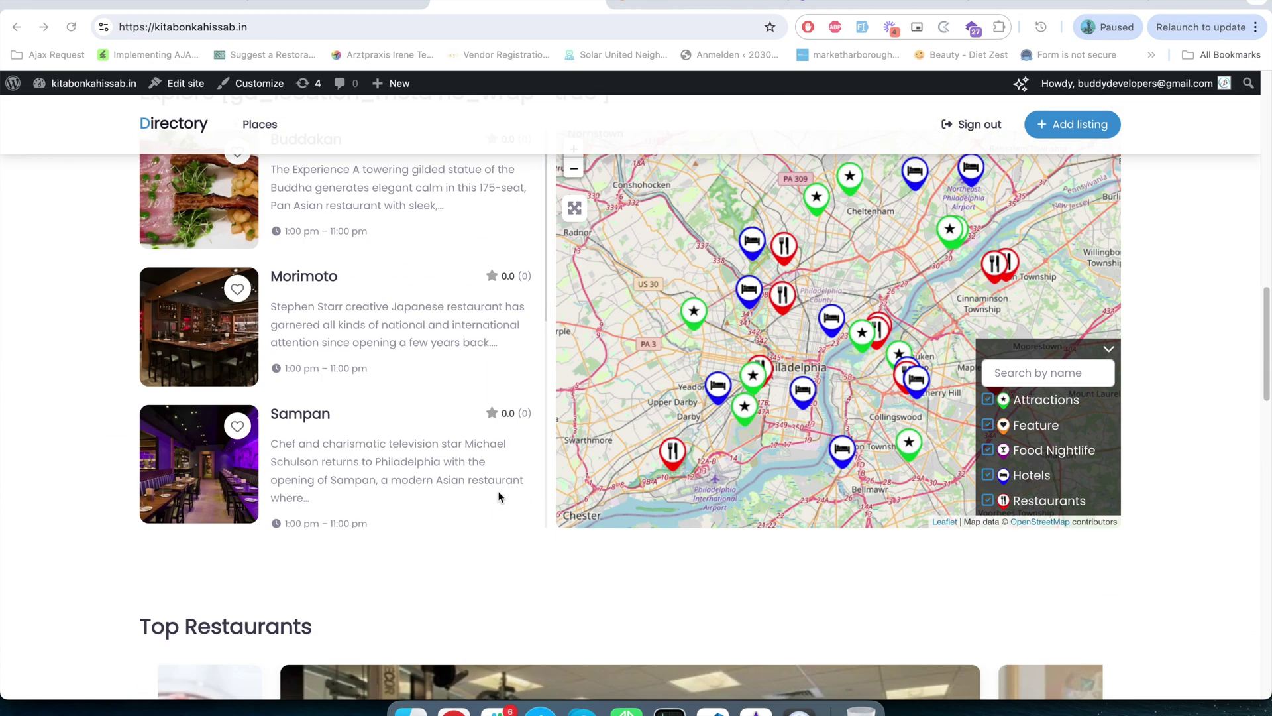
scroll(499, 490, "down", 5)
scroll(498, 491, "down", 3)
scroll(516, 532, "down", 15)
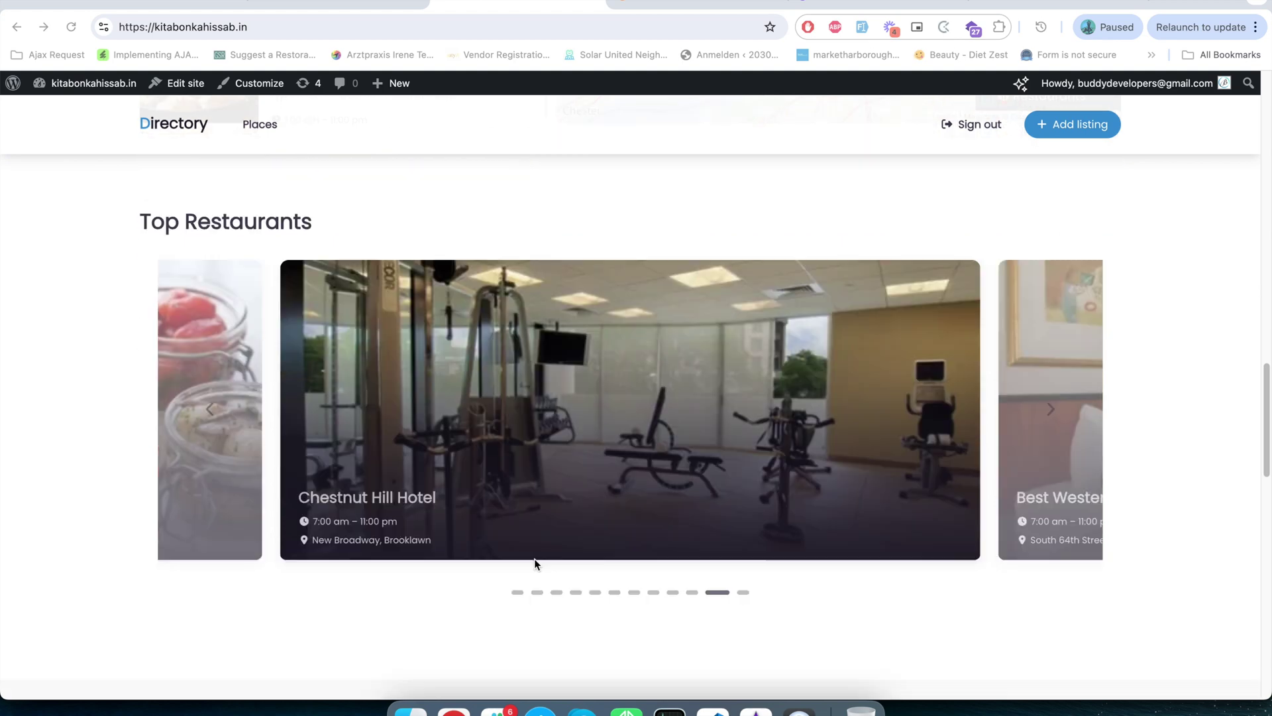
scroll(526, 505, "up", 12)
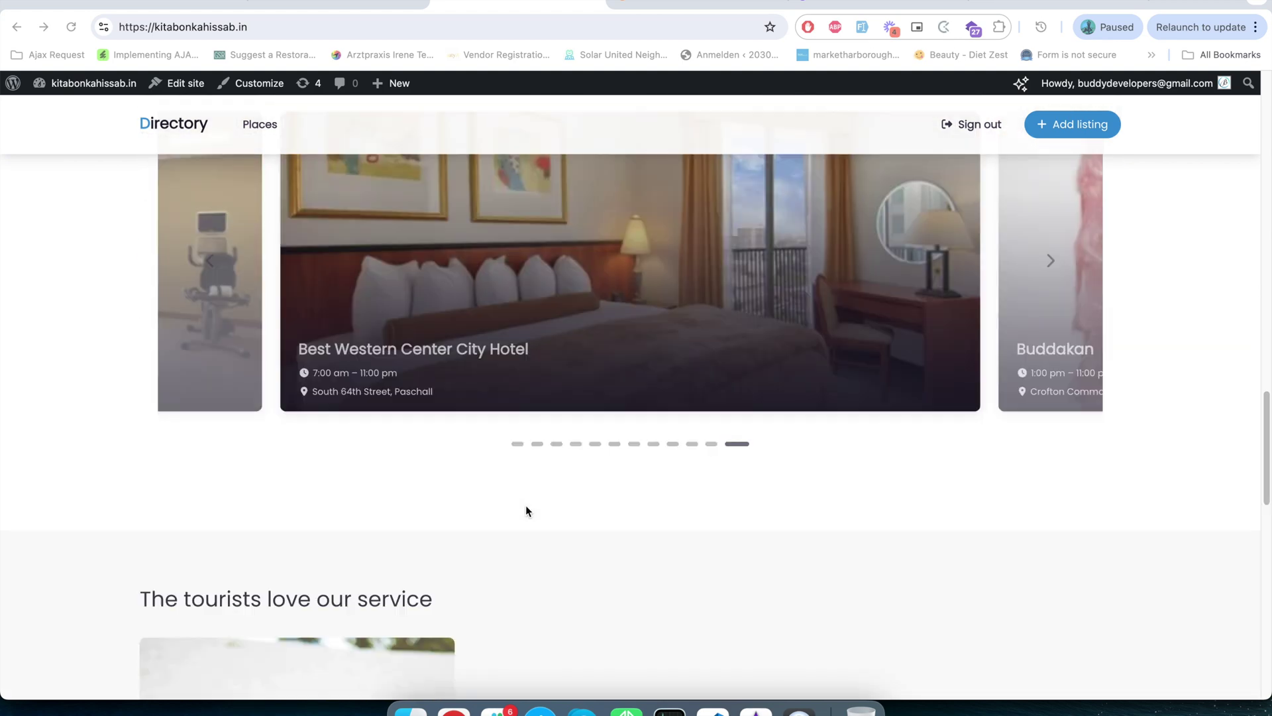
scroll(400, 396, "up", 3)
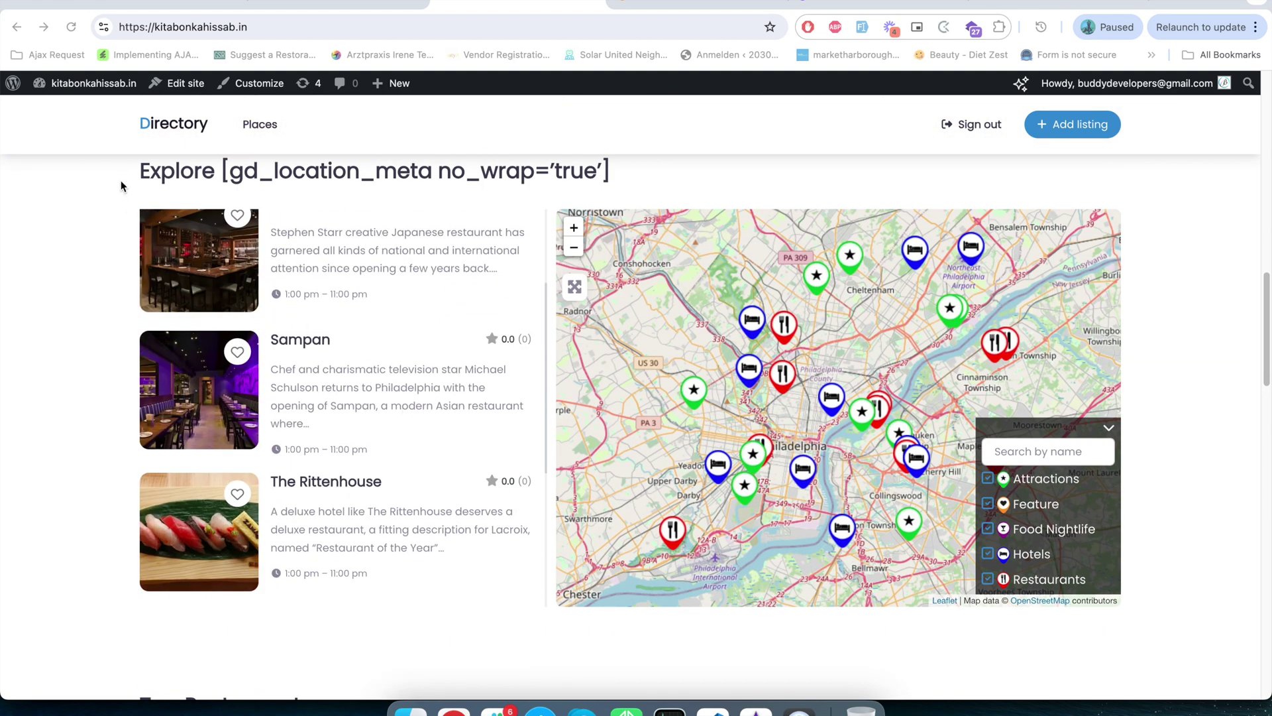
- Go to the All Places archive, showing places 1–10 of 30 beside restaurant map markers
scroll(930, 626, "down", 2)
scroll(934, 631, "up", 8)
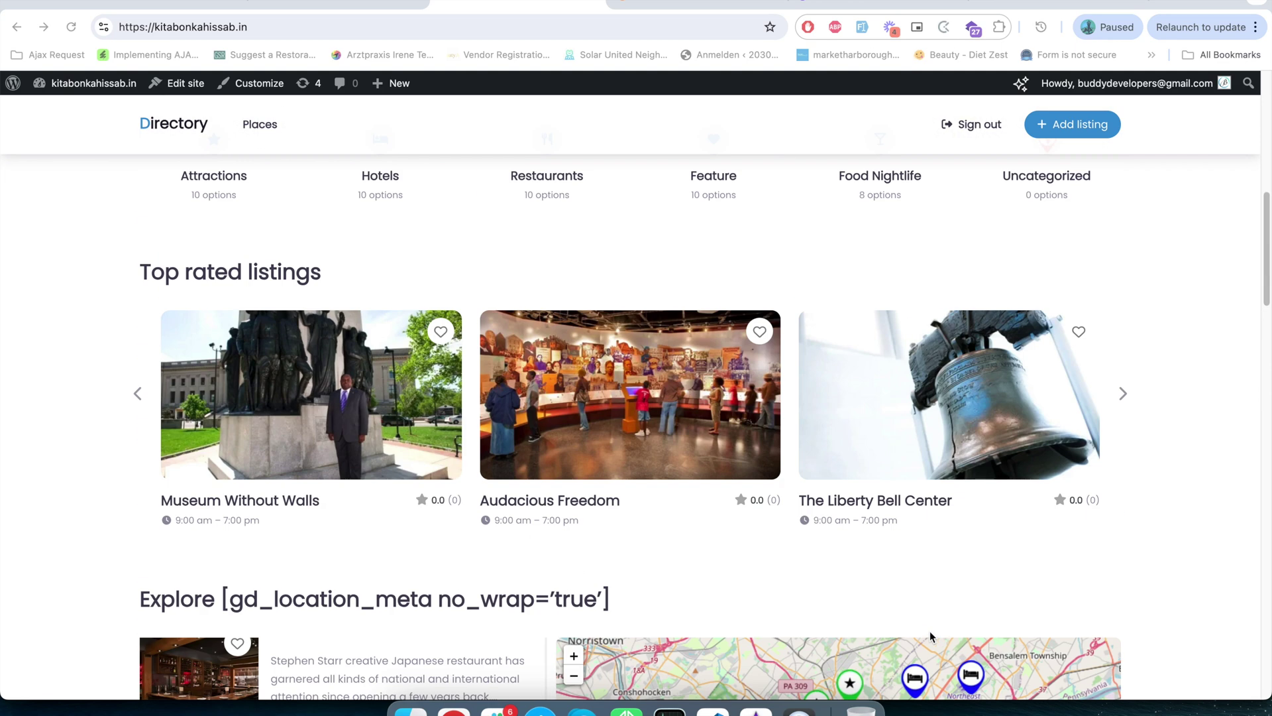
scroll(459, 336, "down", 15)
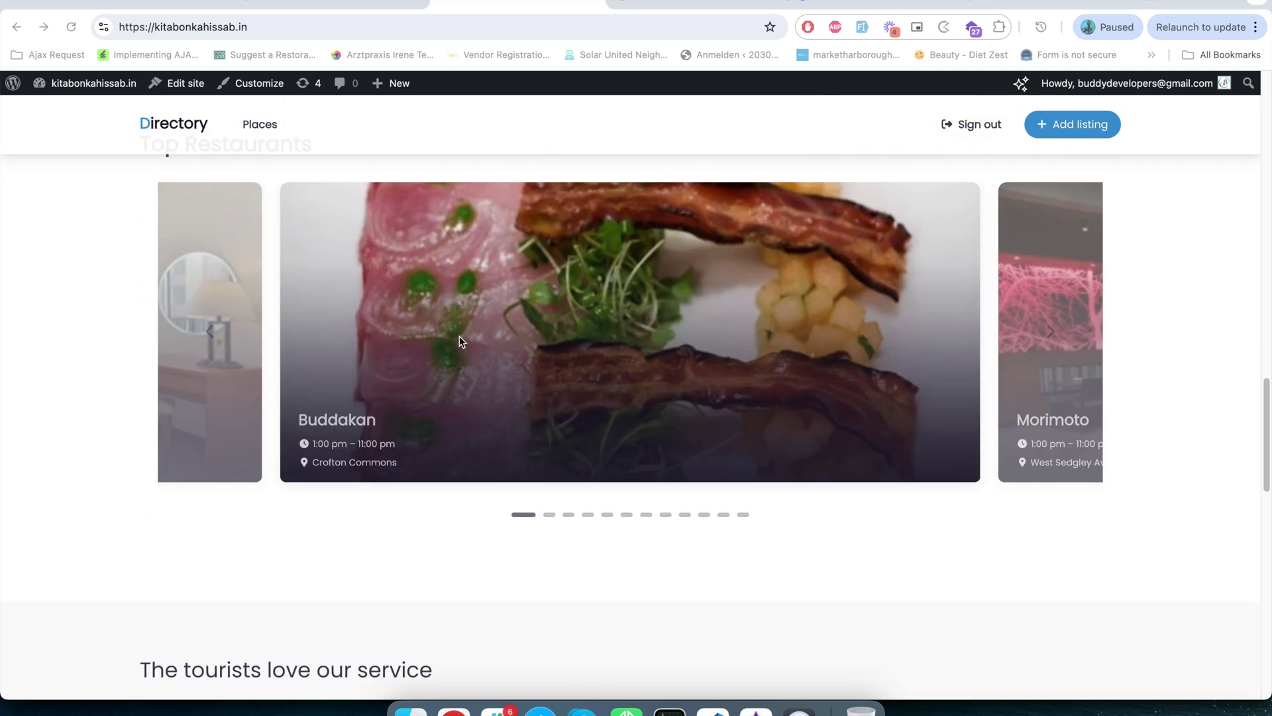
scroll(355, 289, "up", 10)
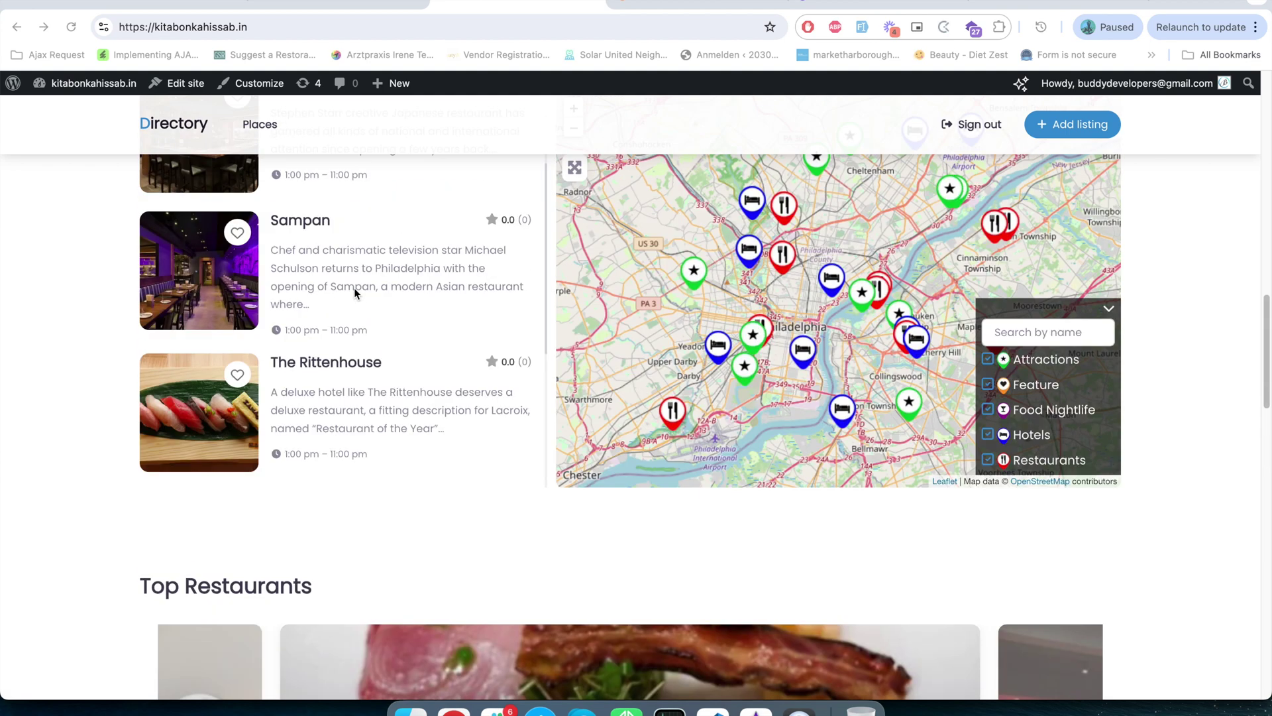
left_click(260, 125)
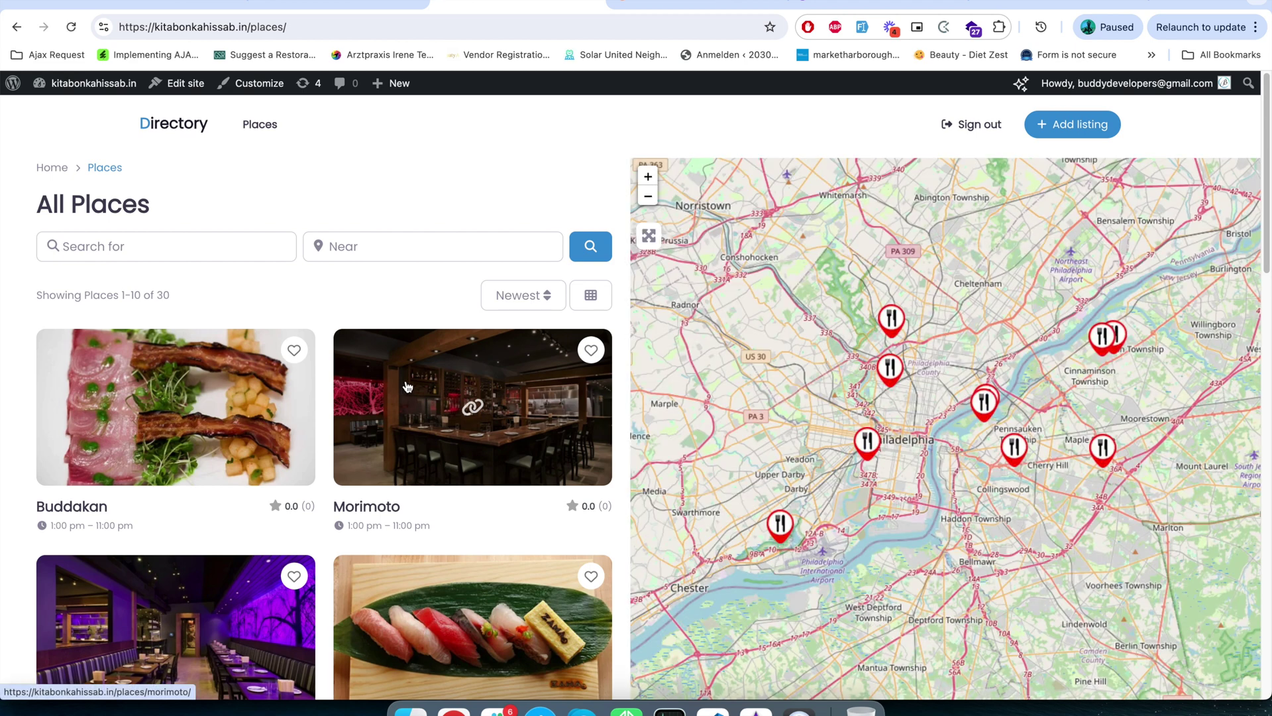
scroll(407, 388, "down", 1)
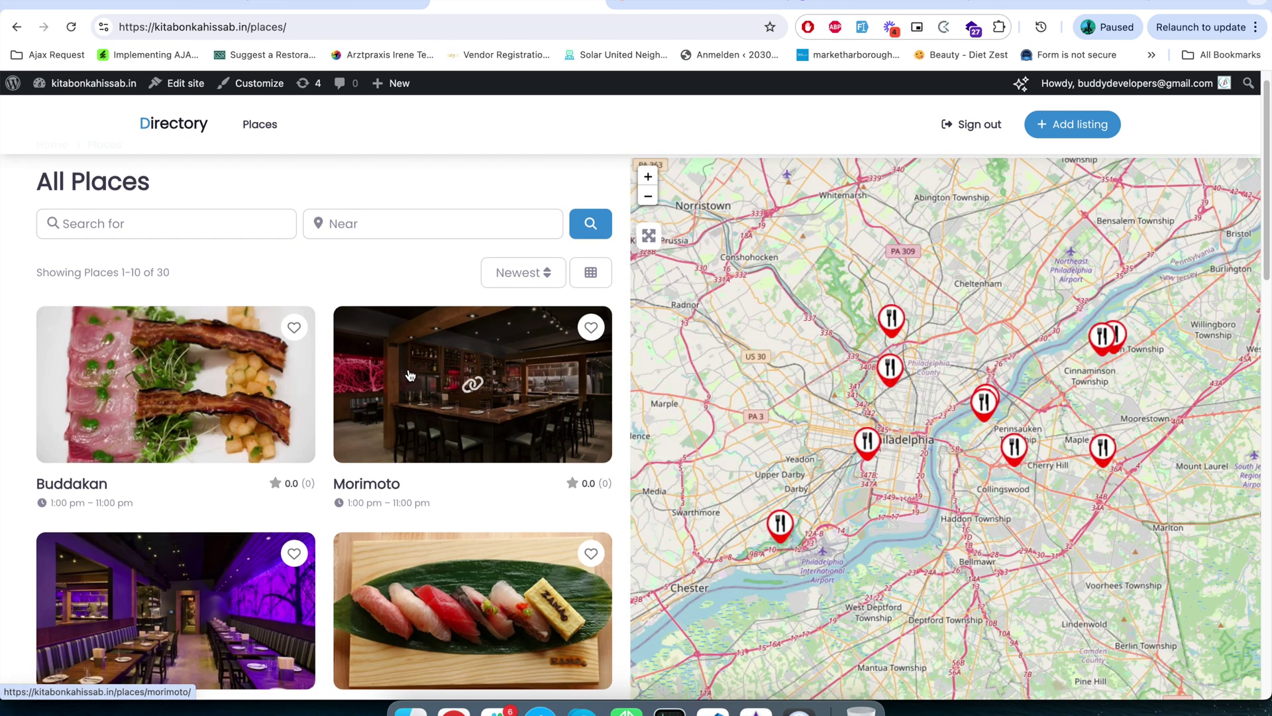